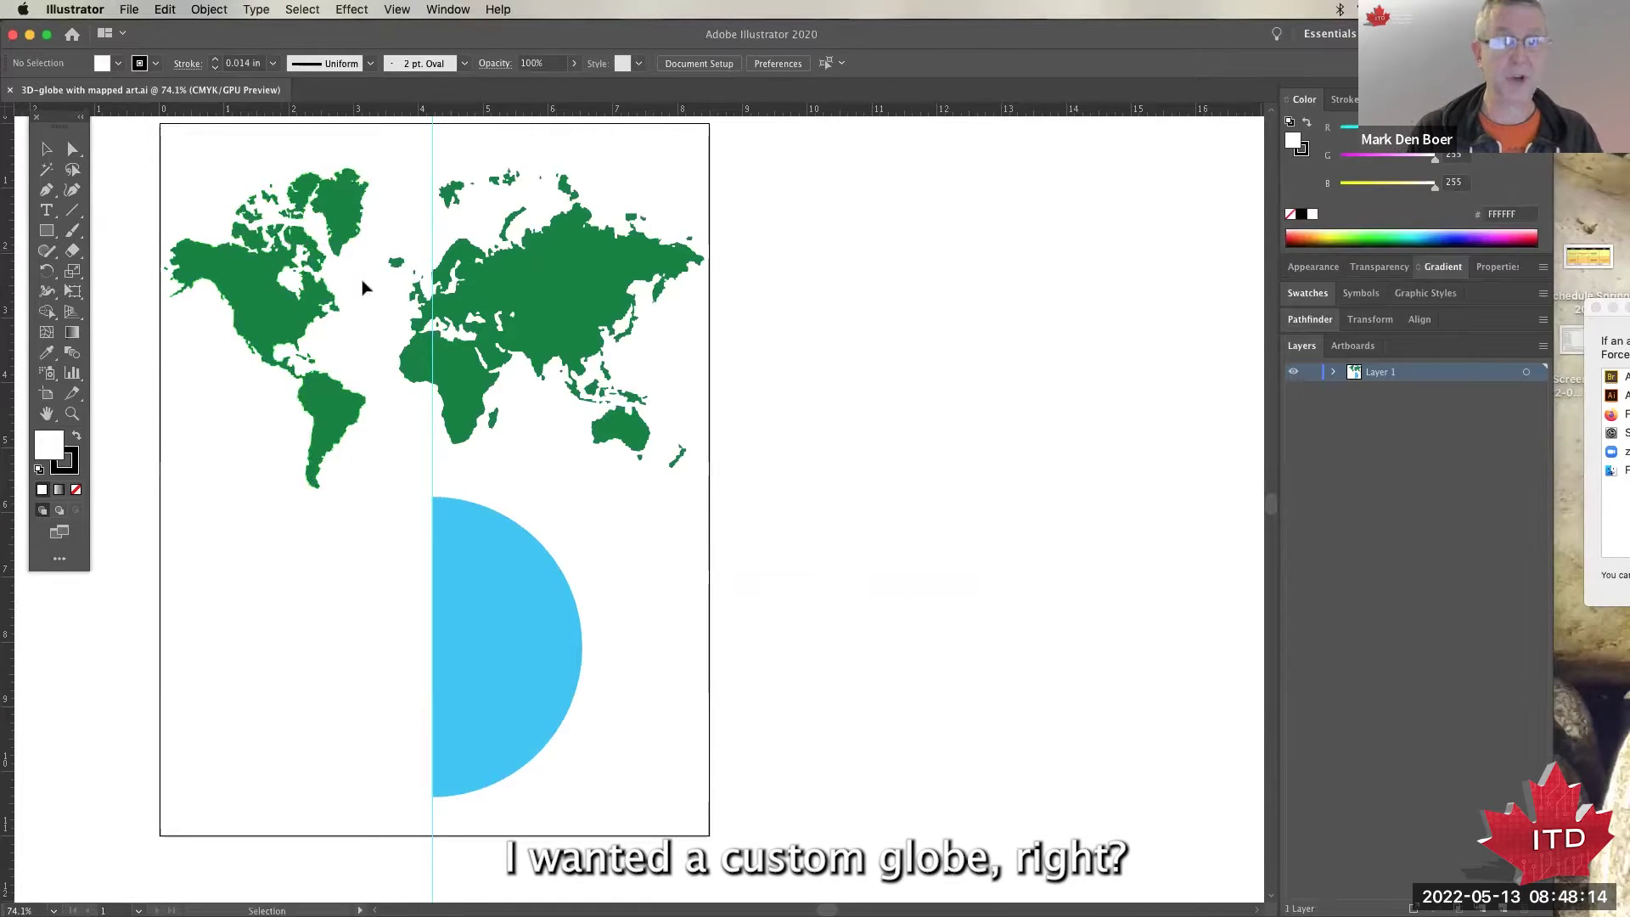
Pan the artboard to the middle and expand Layer 1 to list Eurasia, Americas and two paths.
key("space")
left_click_drag(557, 424, 780, 425)
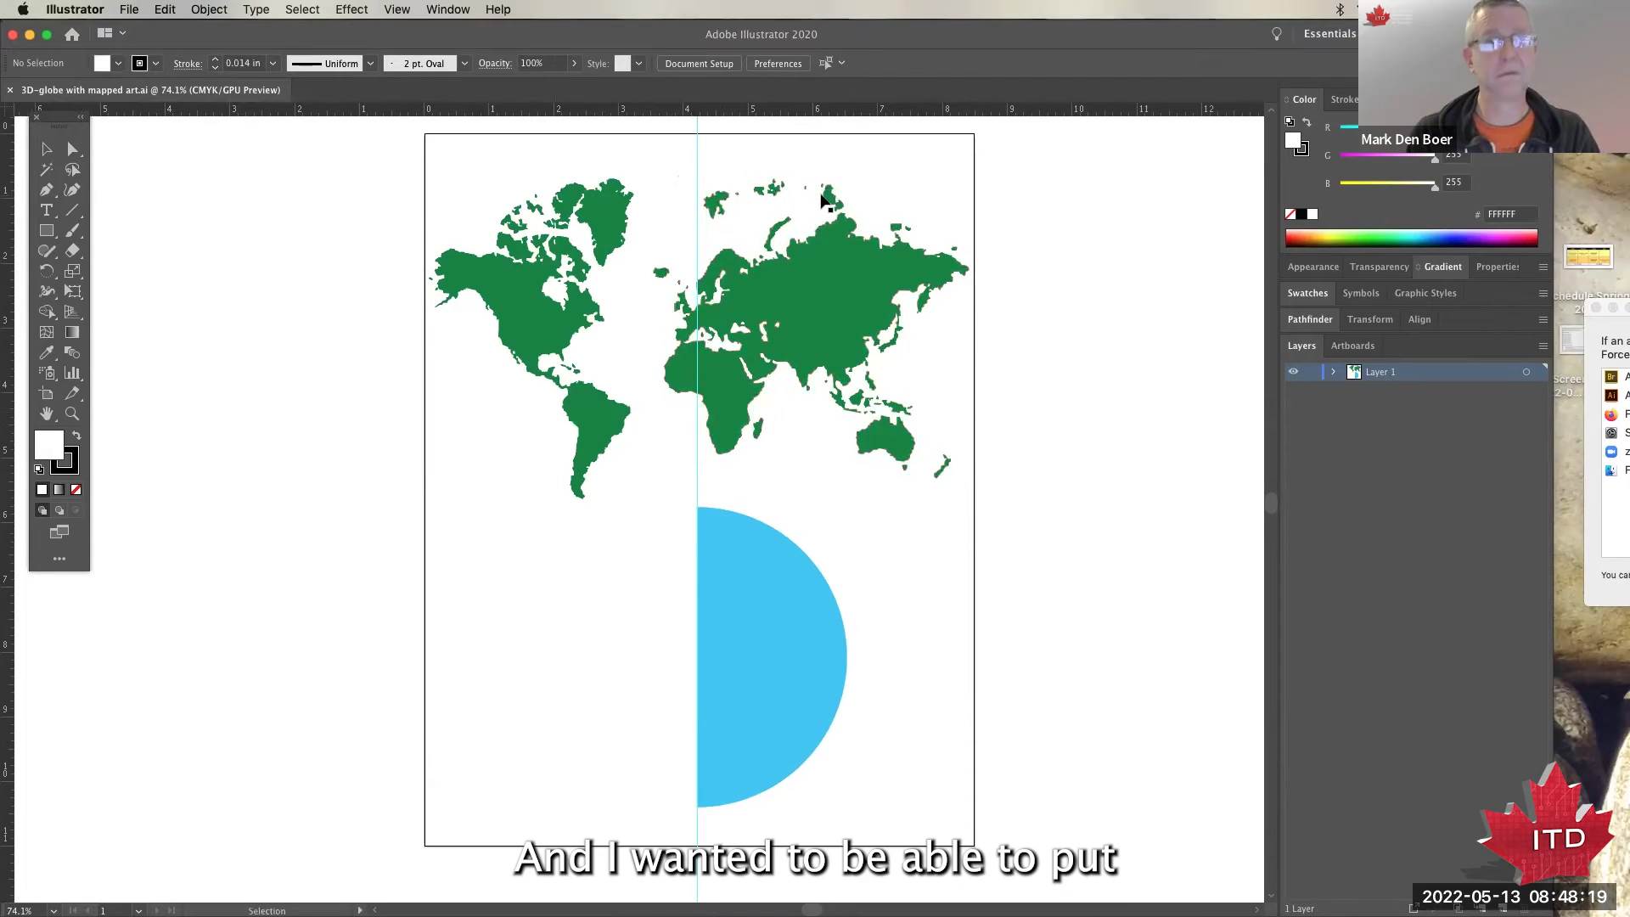
left_click(1332, 372)
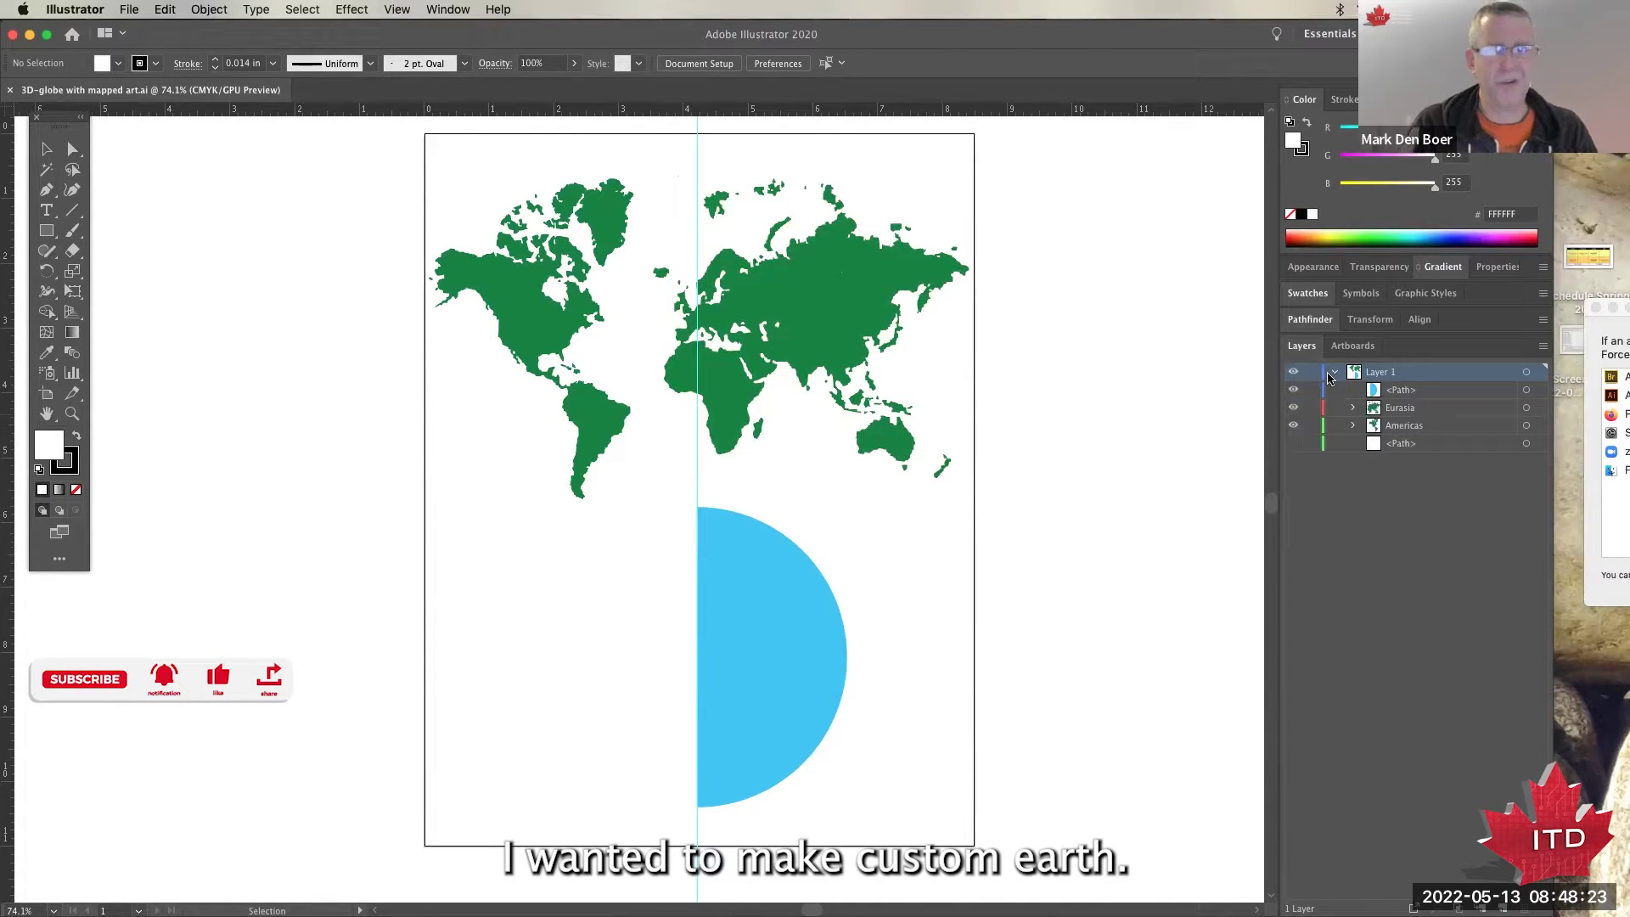
Select the blue half-circle and toggle Outline view on and back off to inspect it.
left_click(782, 627)
key("a")
key("super+y")
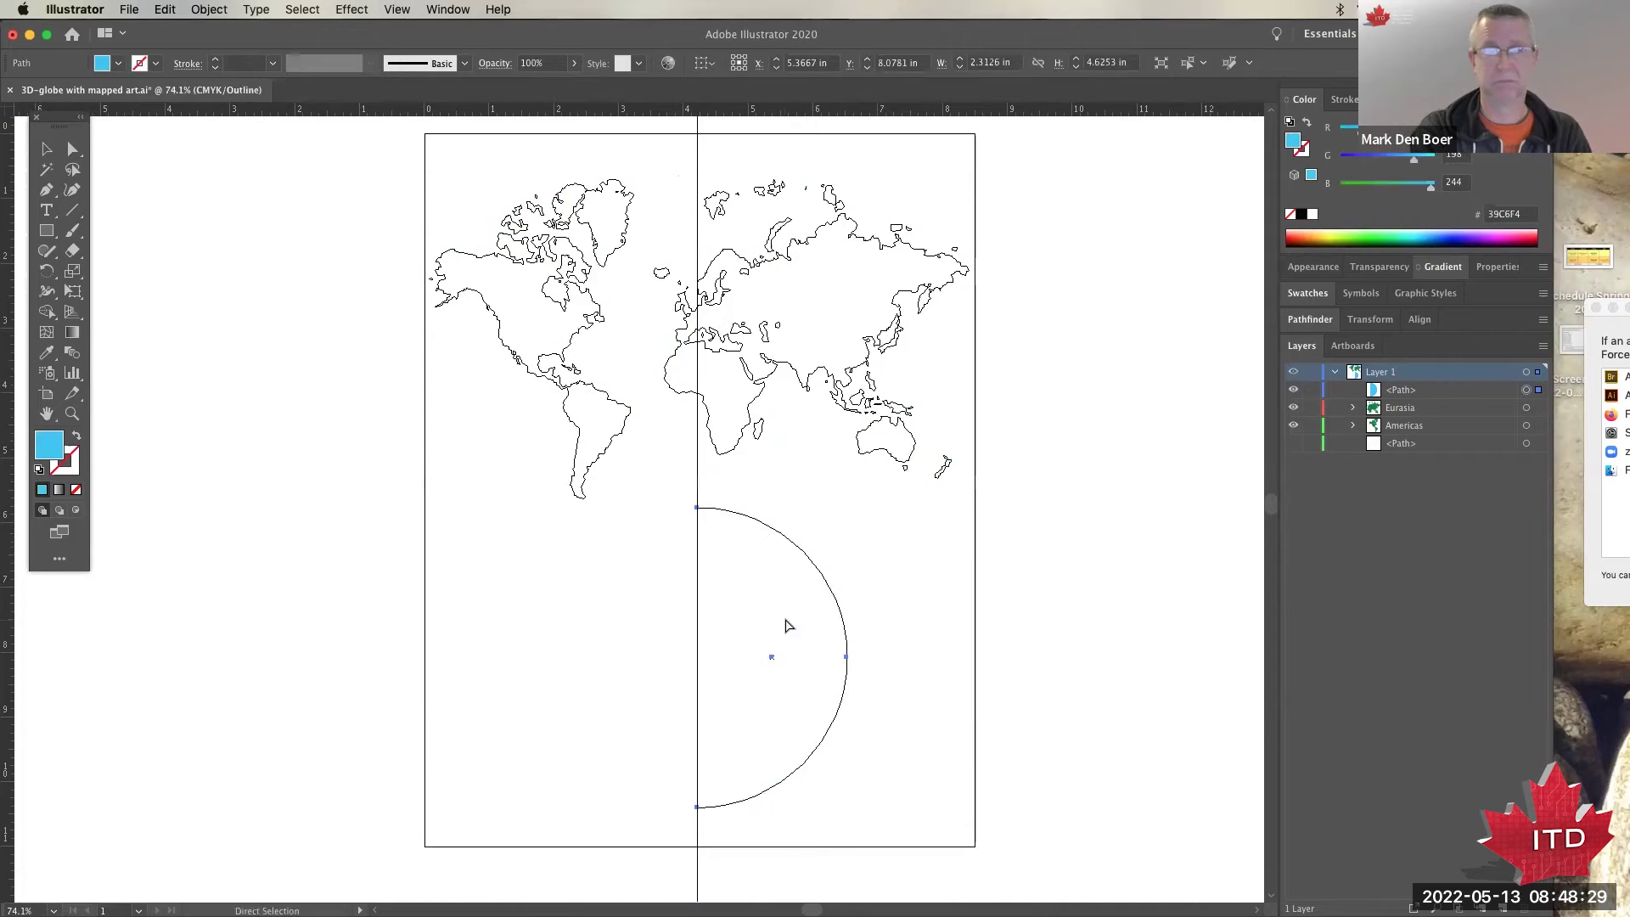
key("v")
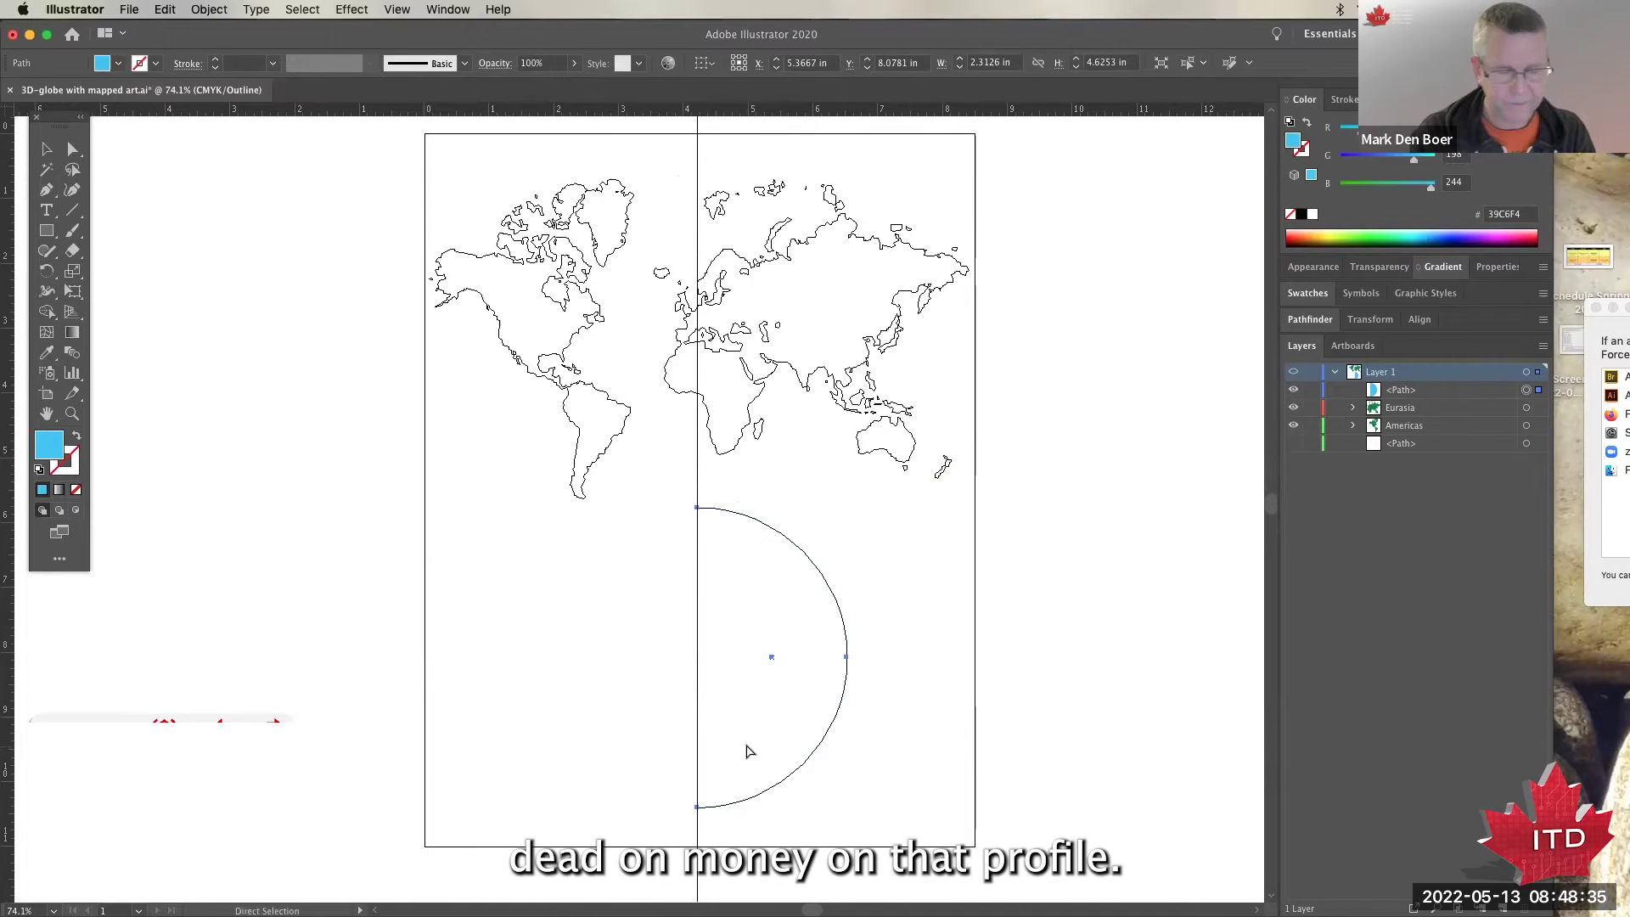
key("super+y")
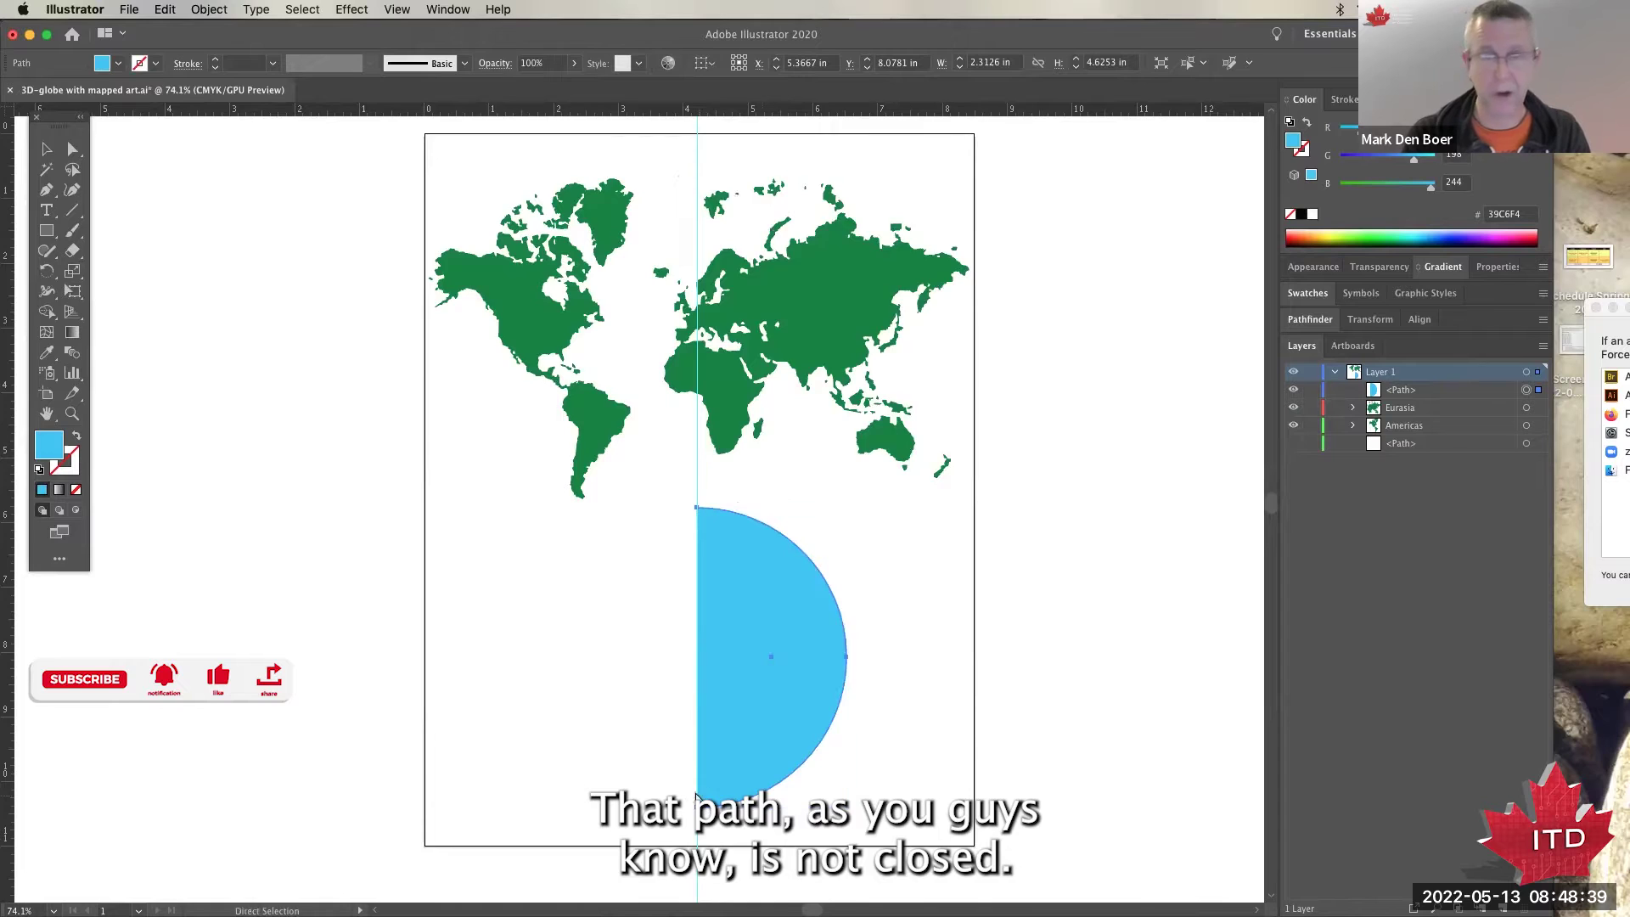
key("super+equal")
left_click_drag(528, 662, 767, 691)
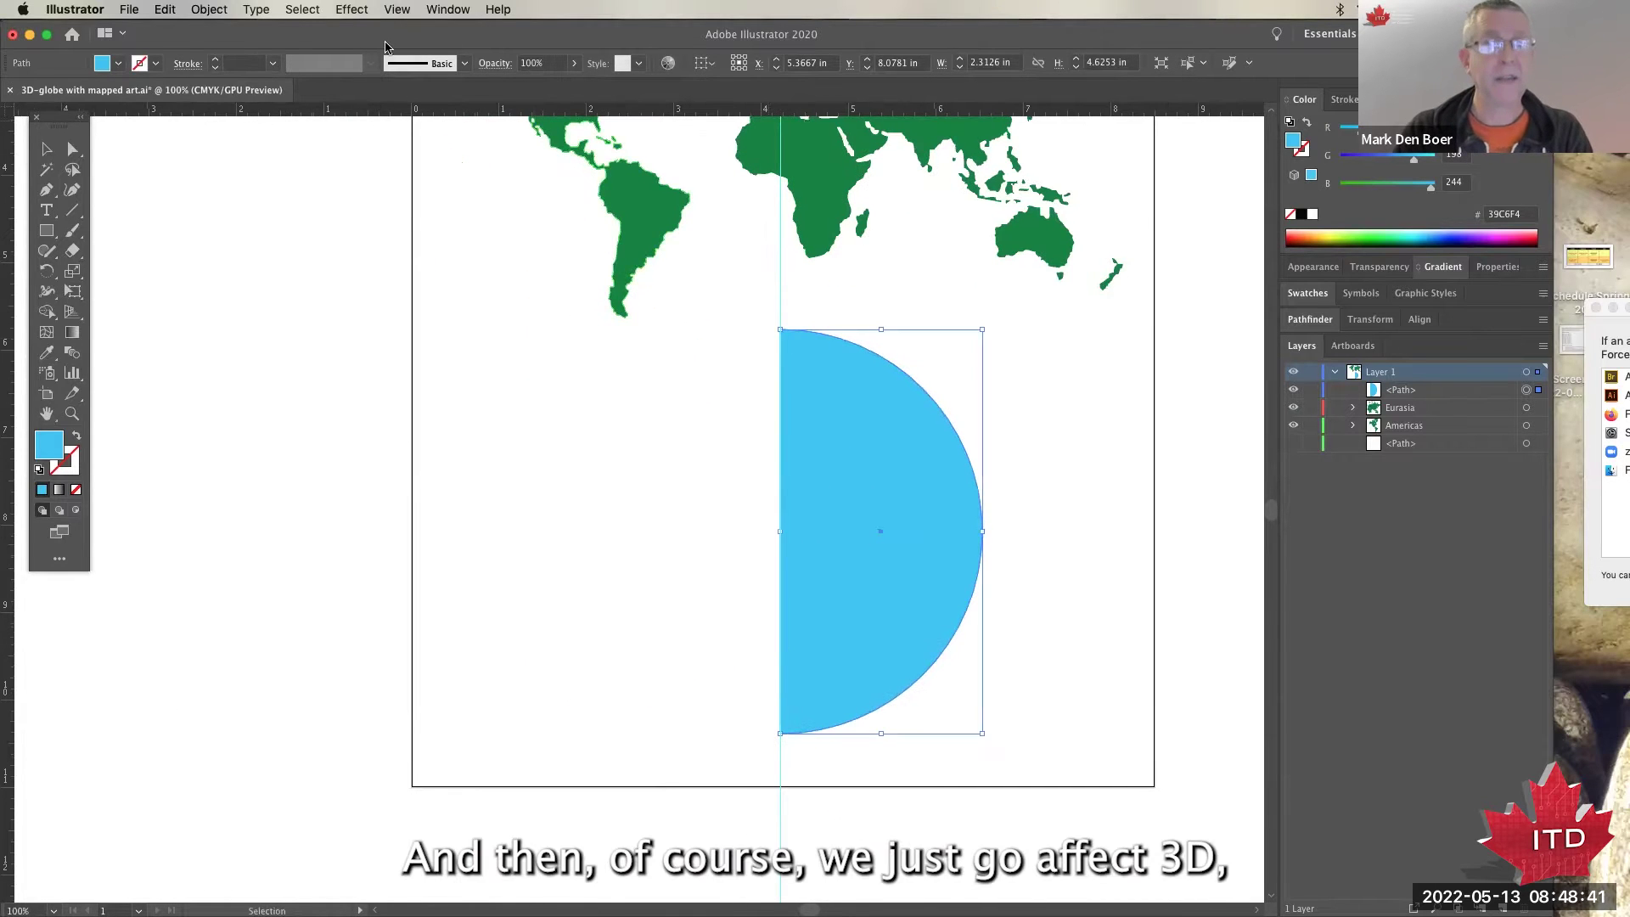
left_click(344, 8)
mouse_move(404, 116)
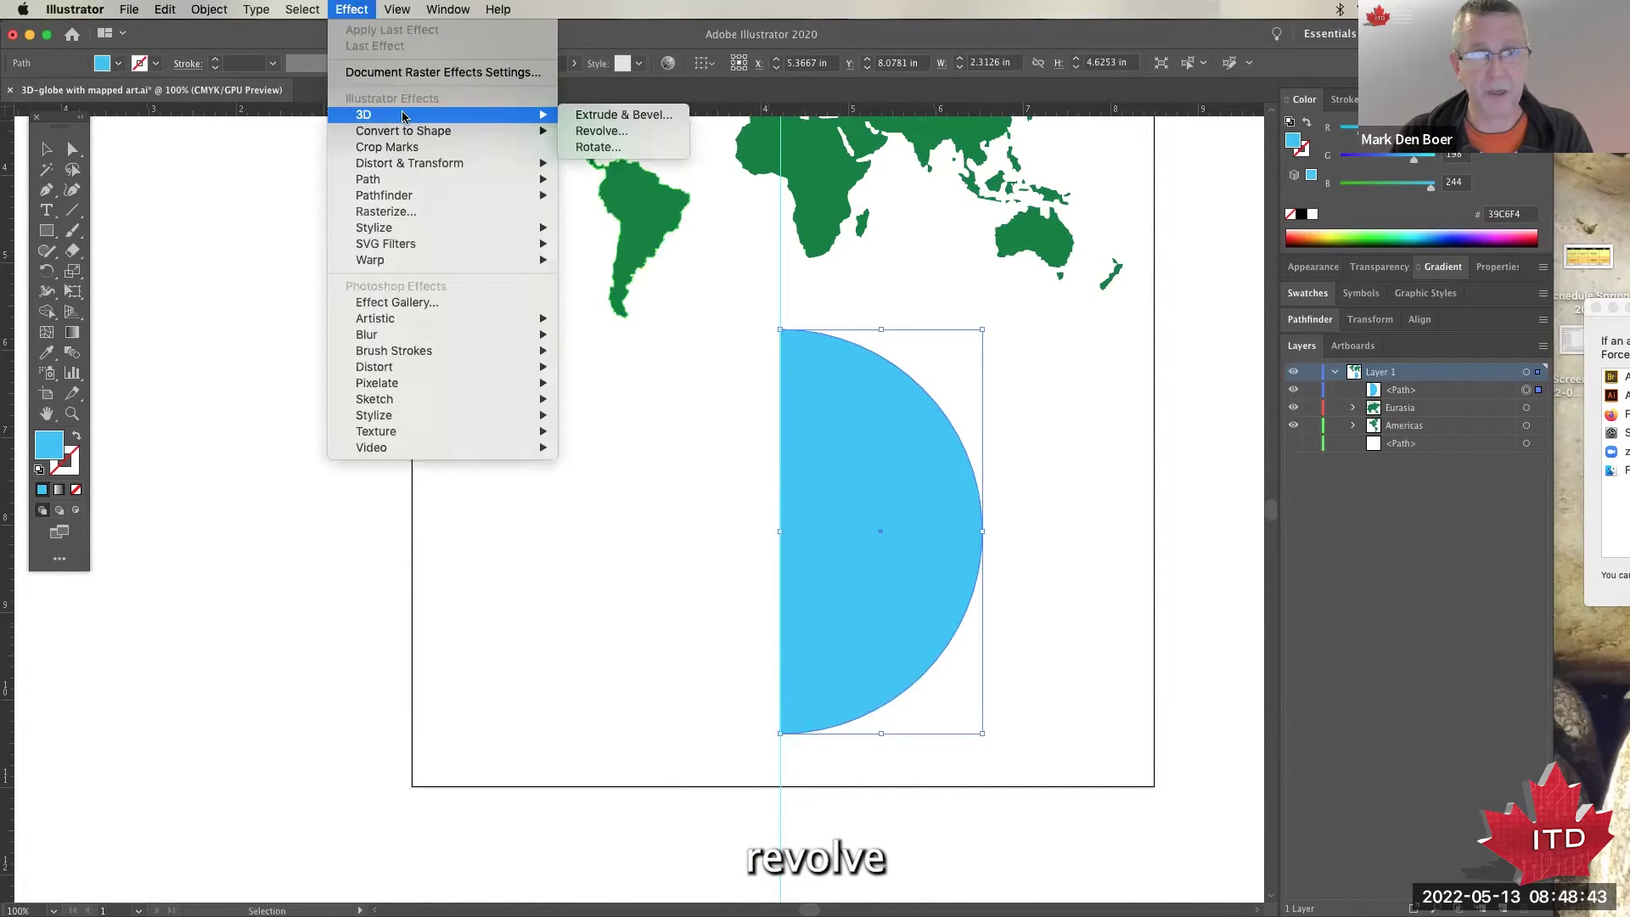
left_click(582, 132)
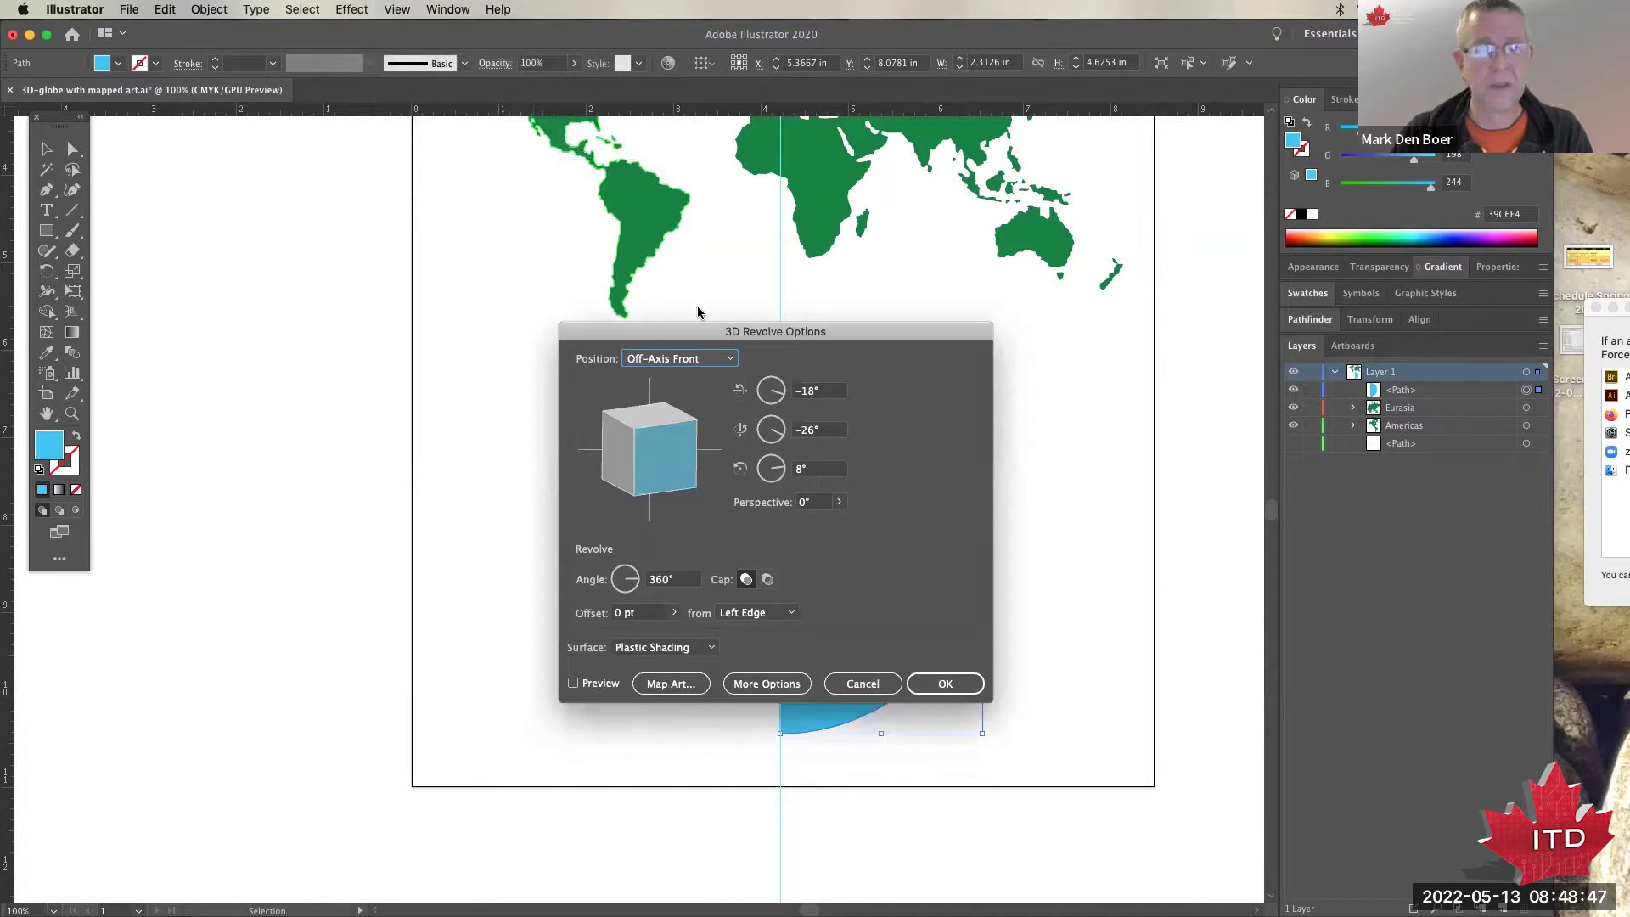
left_click_drag(701, 332, 1198, 214)
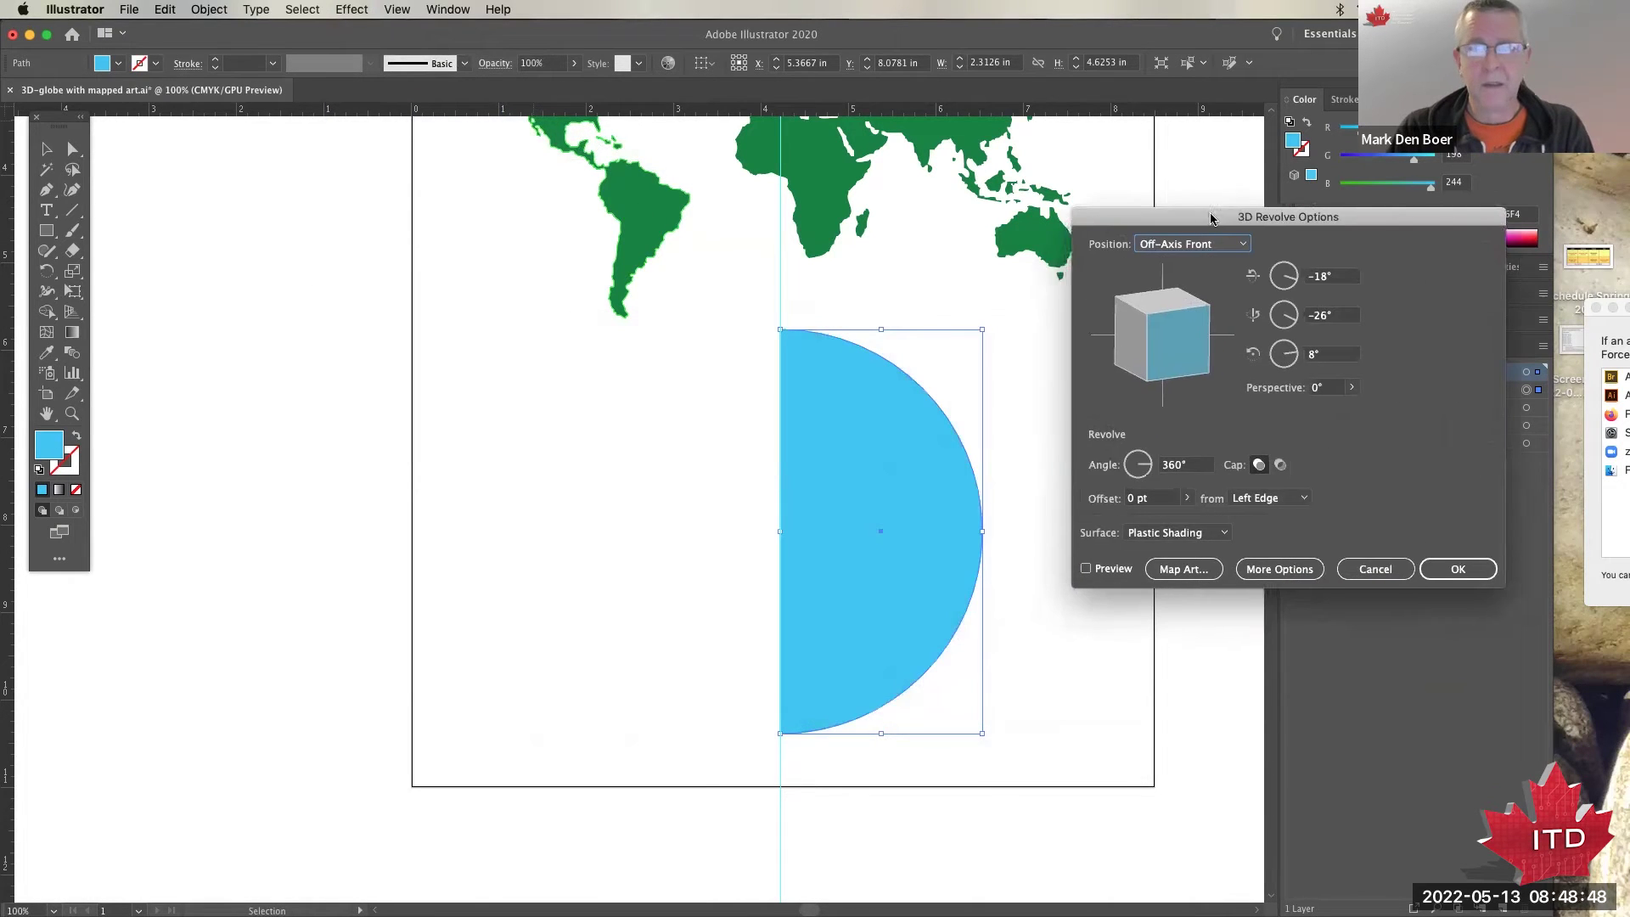
left_click(1086, 568)
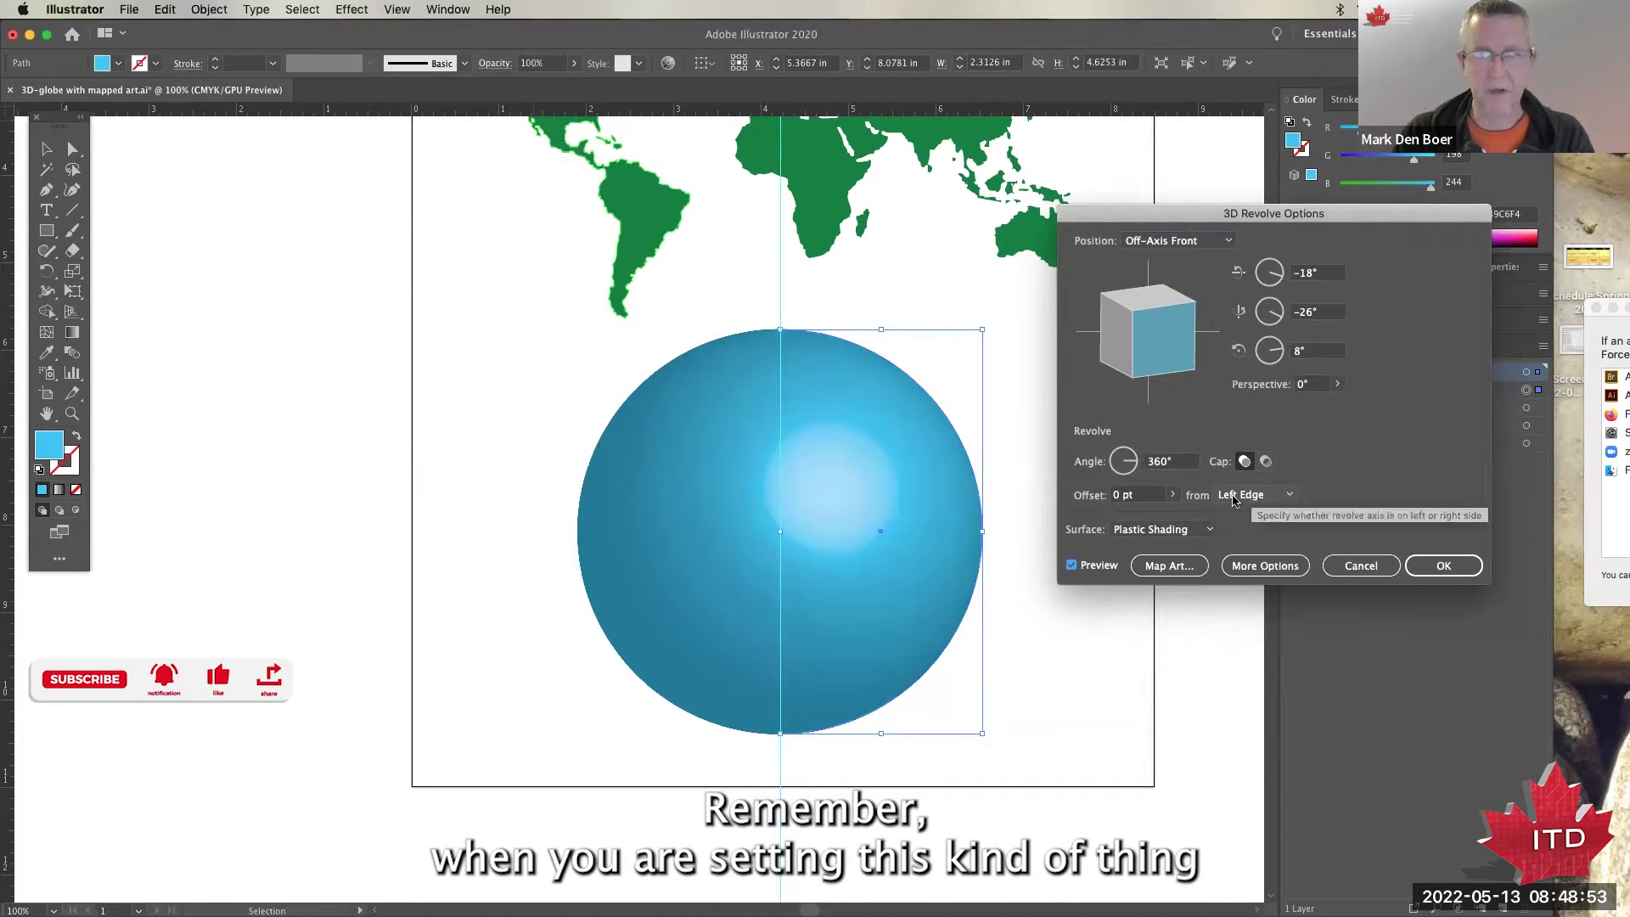
left_click(1265, 565)
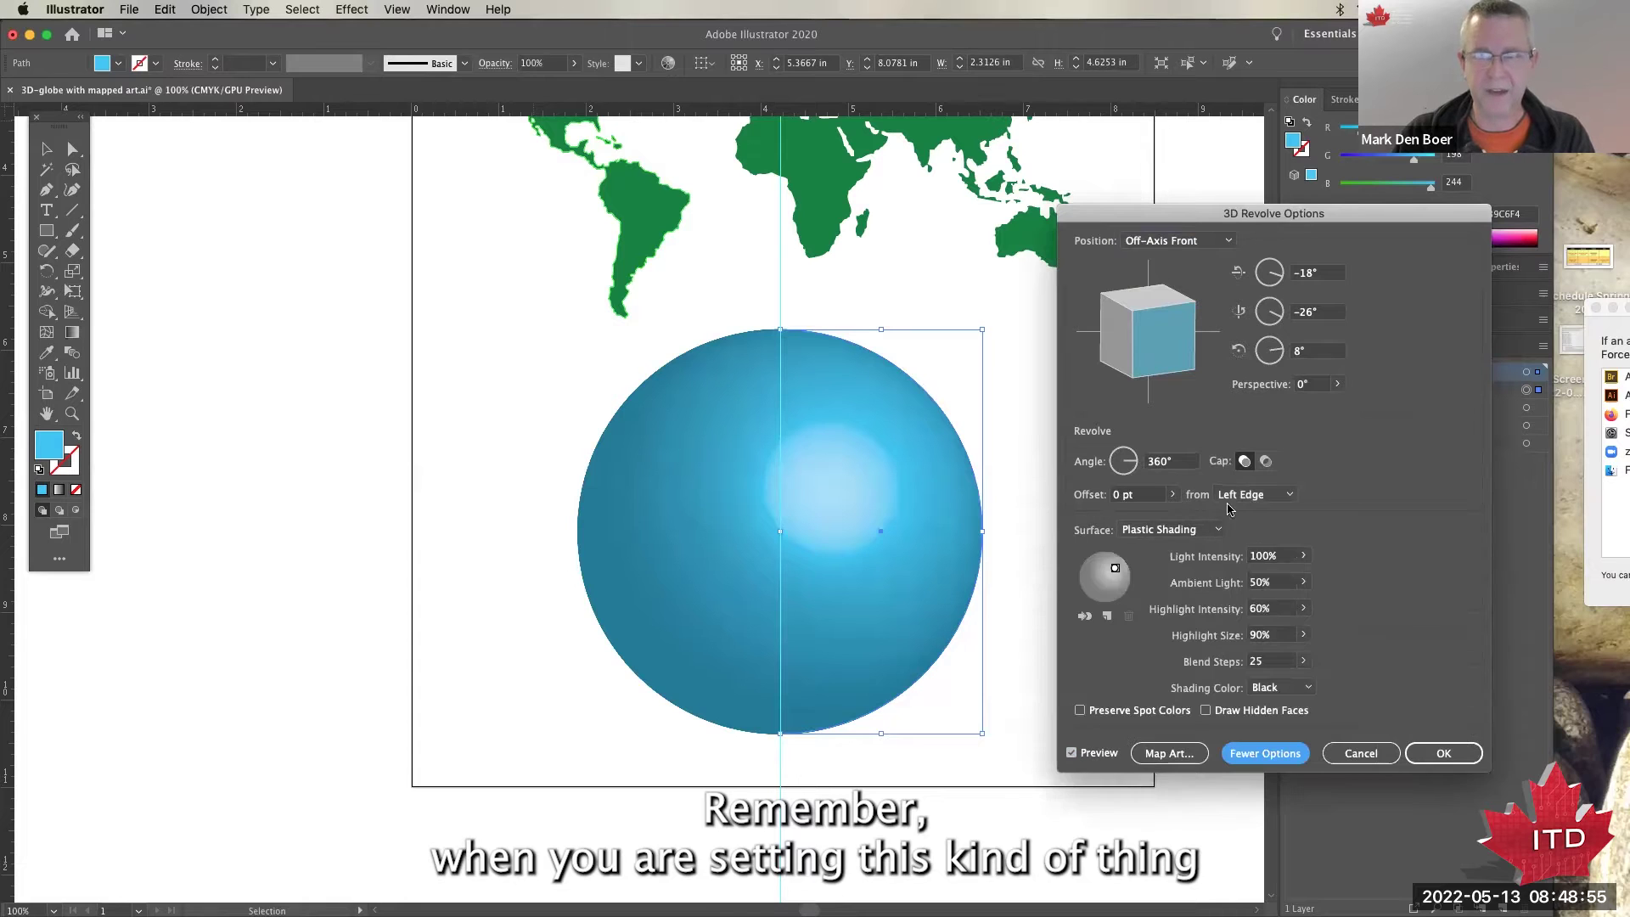
left_click_drag(1214, 214, 1214, 105)
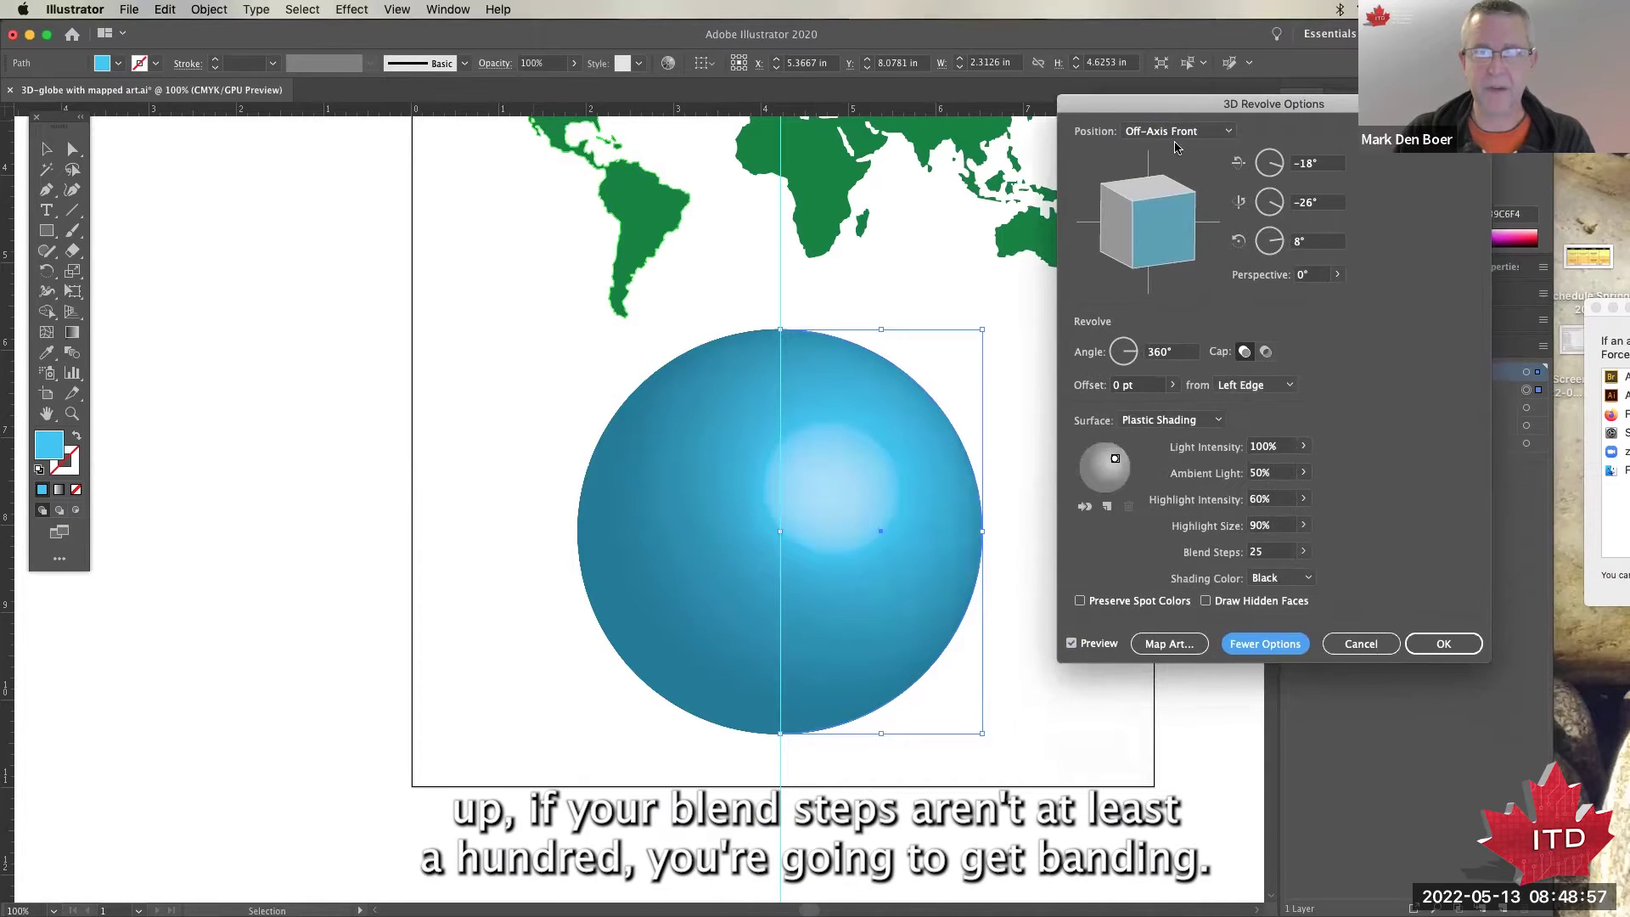
double_click(1267, 553)
type("100")
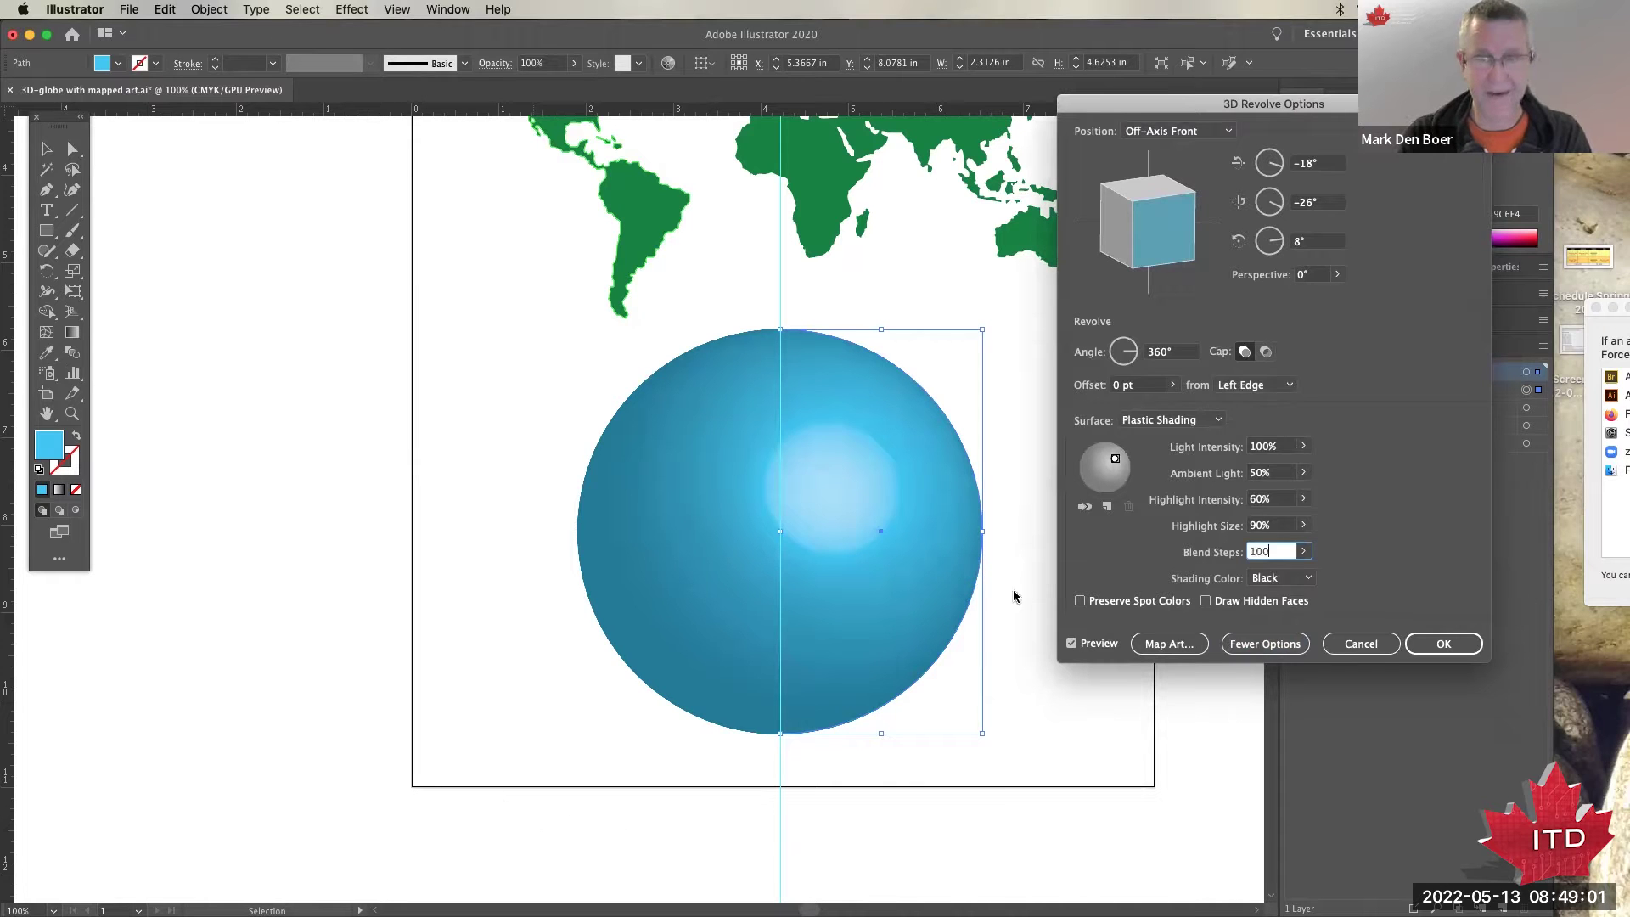
key("Escape")
key("super+equal")
key("super+equal")
key("super+equal")
key("super+equal")
key("super+equal")
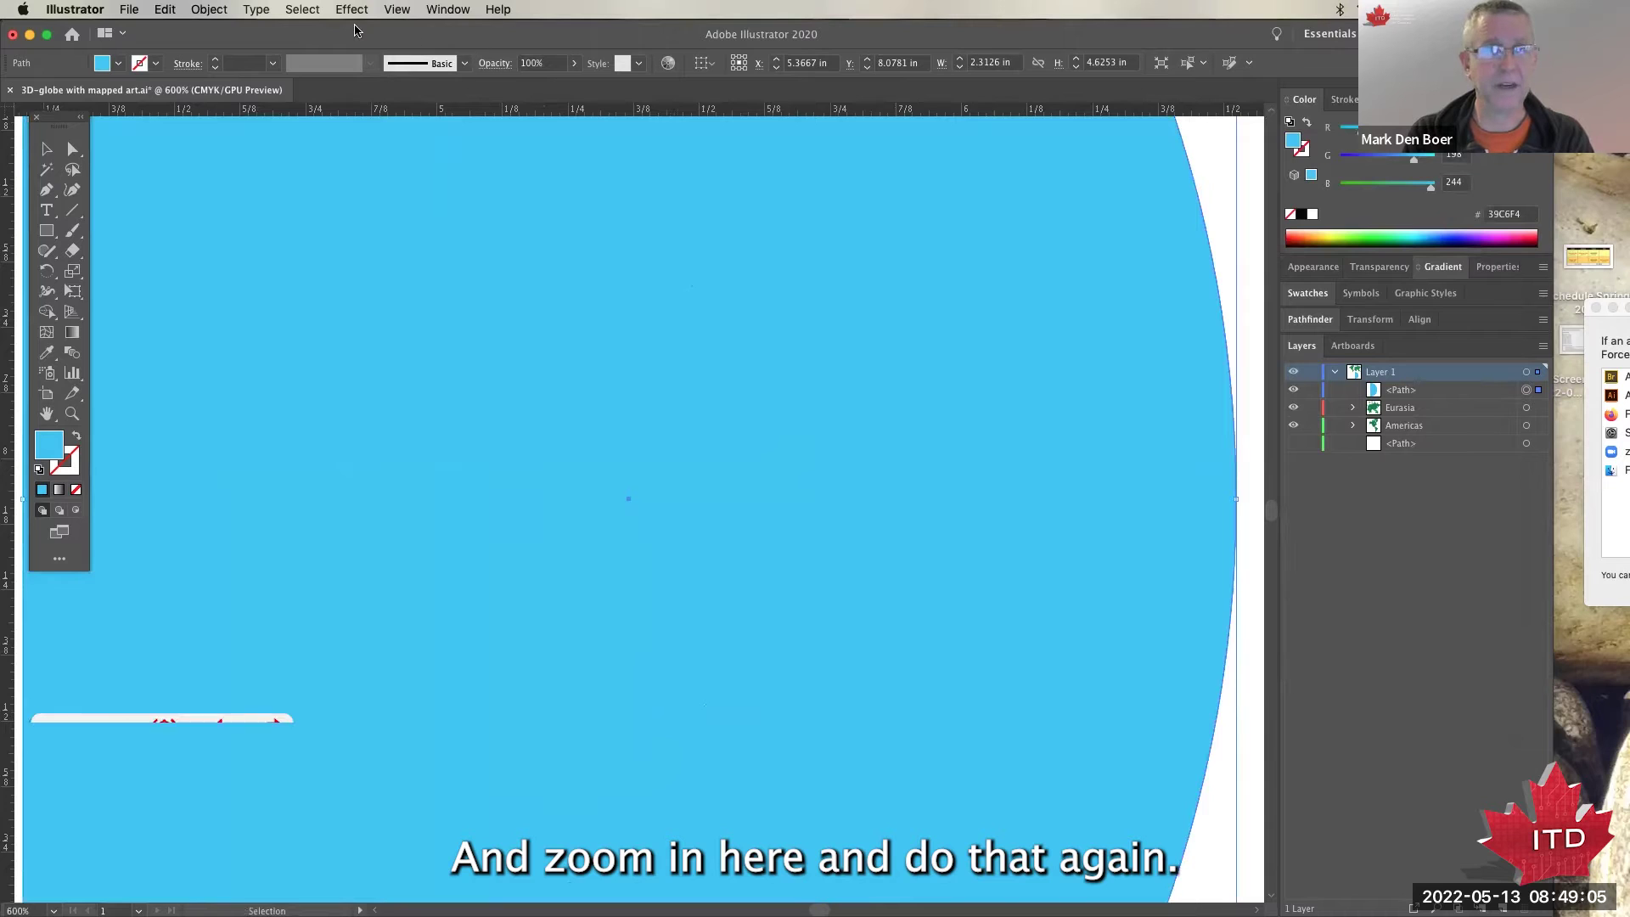
Apply Effect > 3D > Revolve to the half-circle with 100 blend steps, then zoom out.
left_click(352, 10)
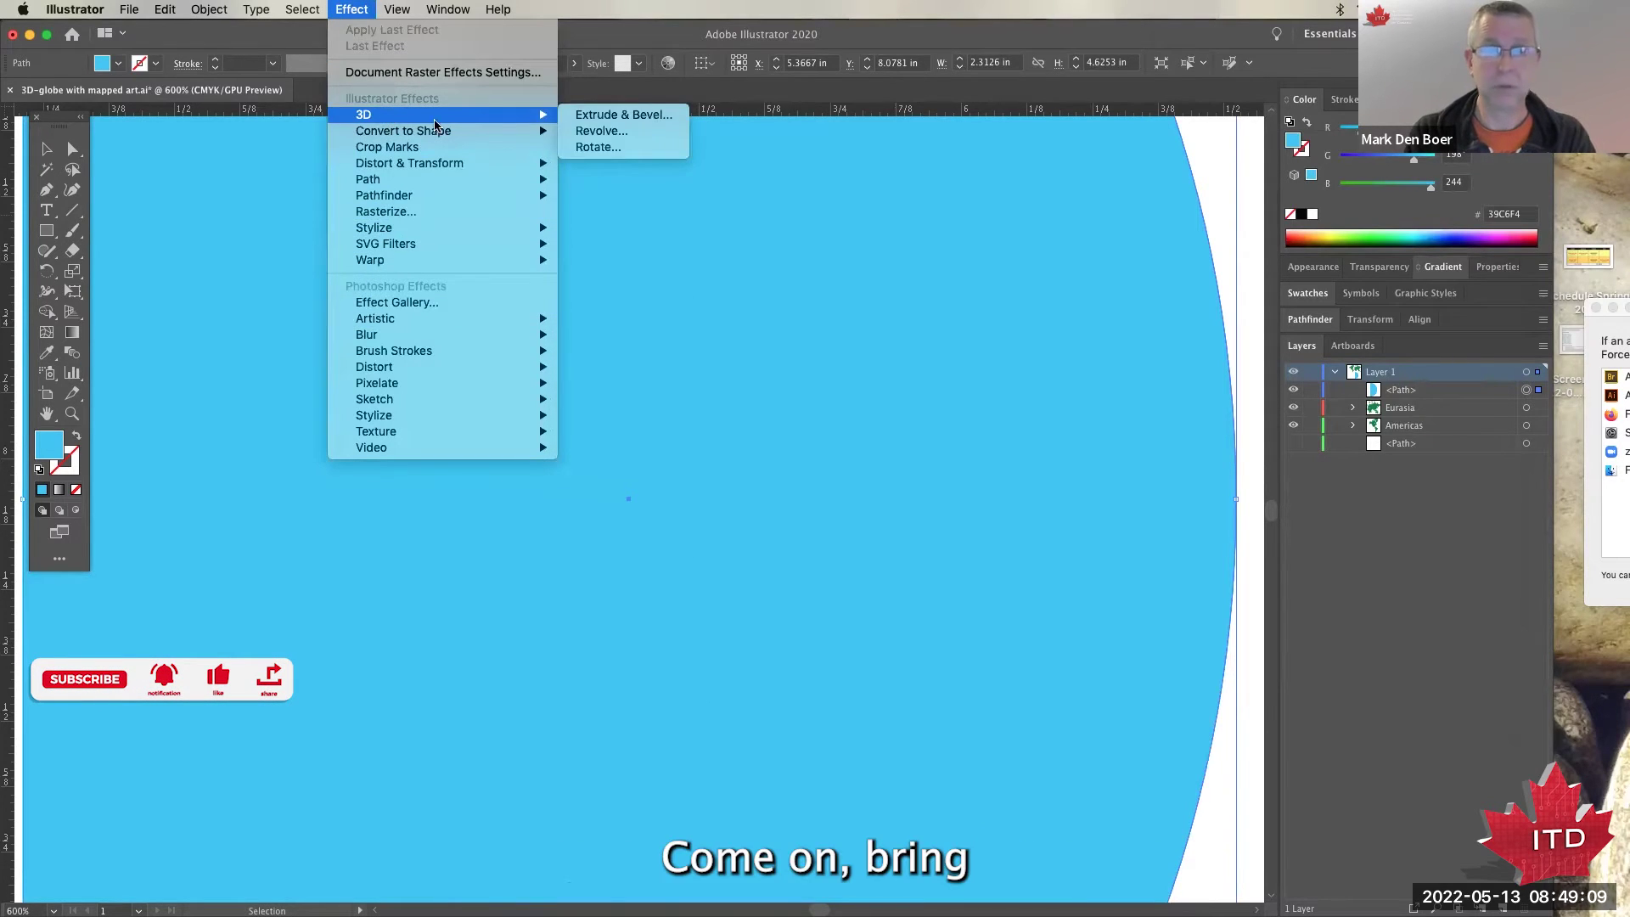
mouse_move(386, 117)
left_click(616, 134)
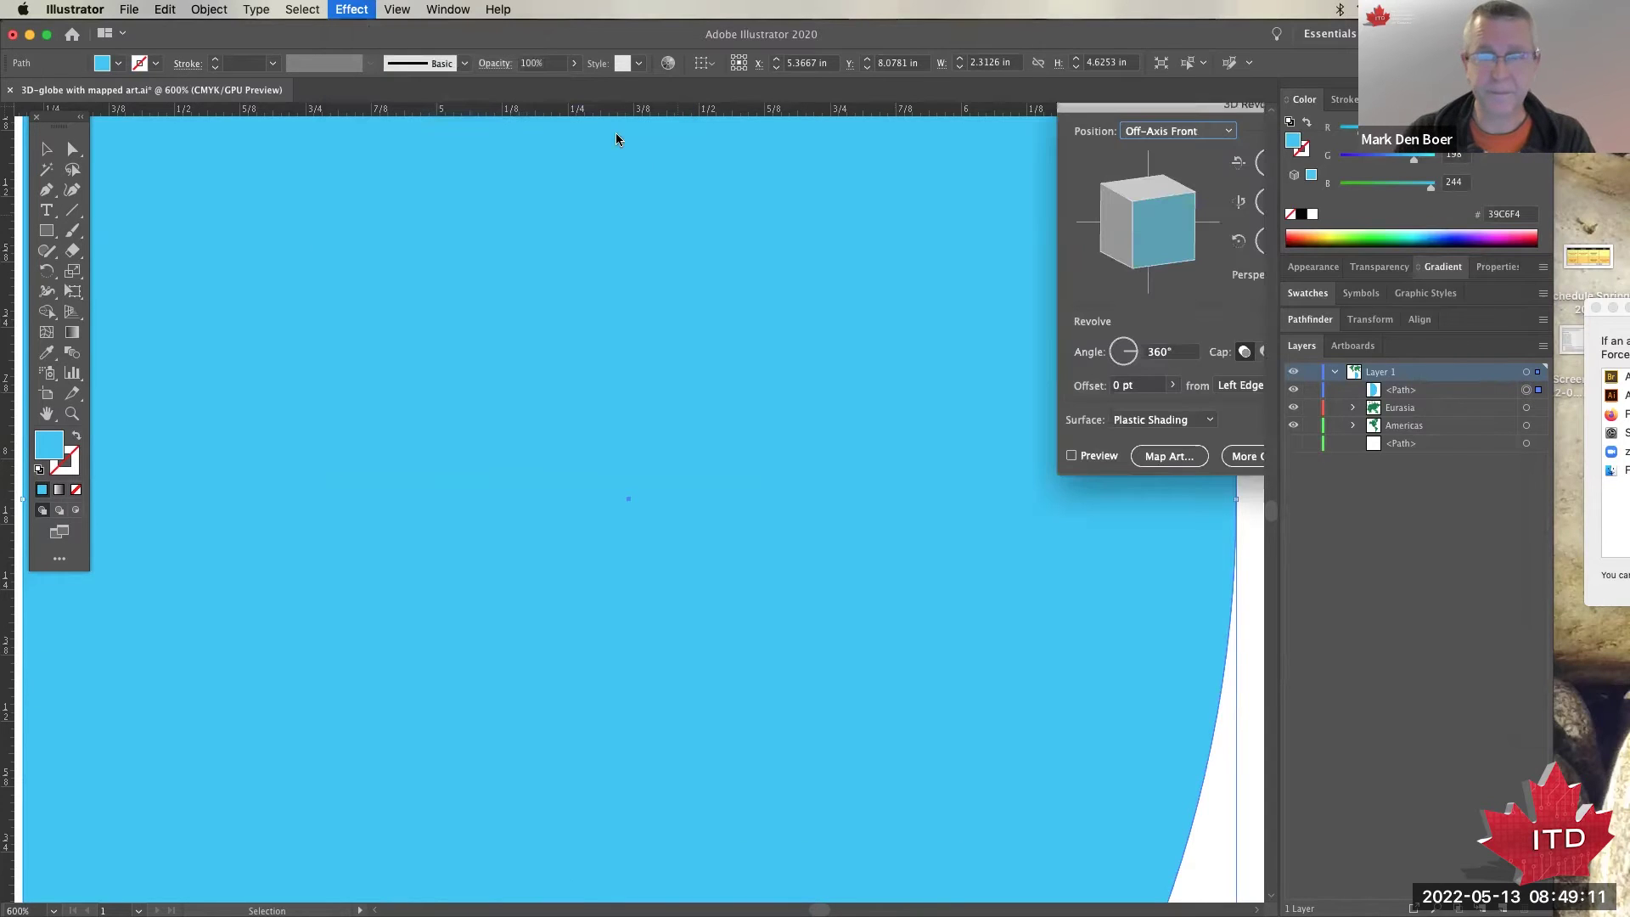
left_click(1102, 454)
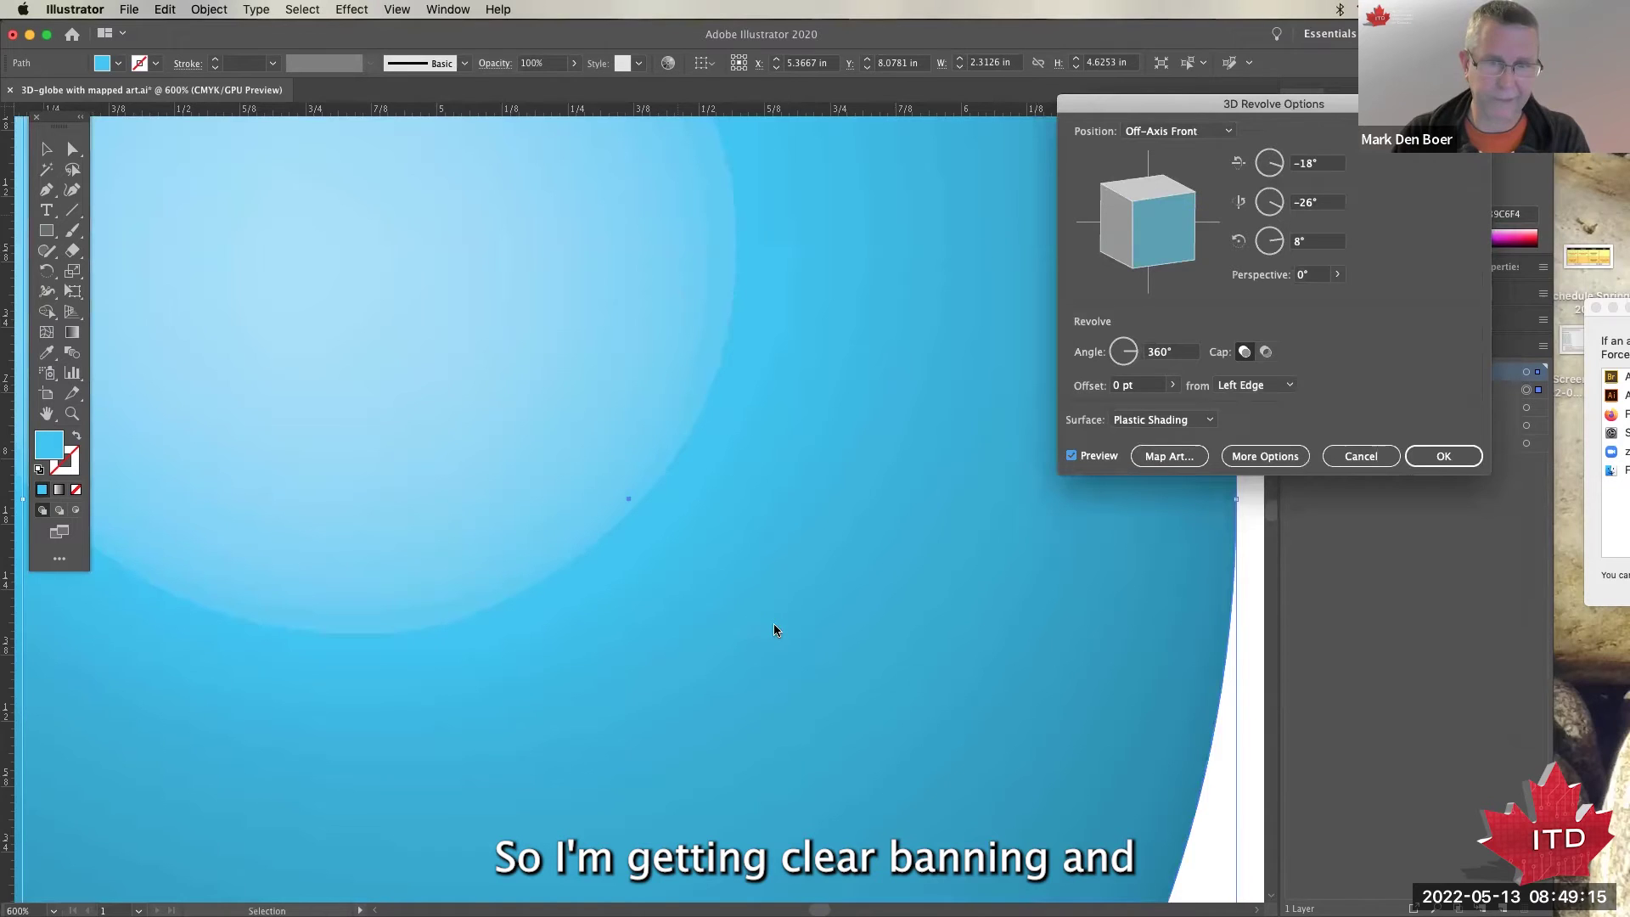
left_click(1265, 456)
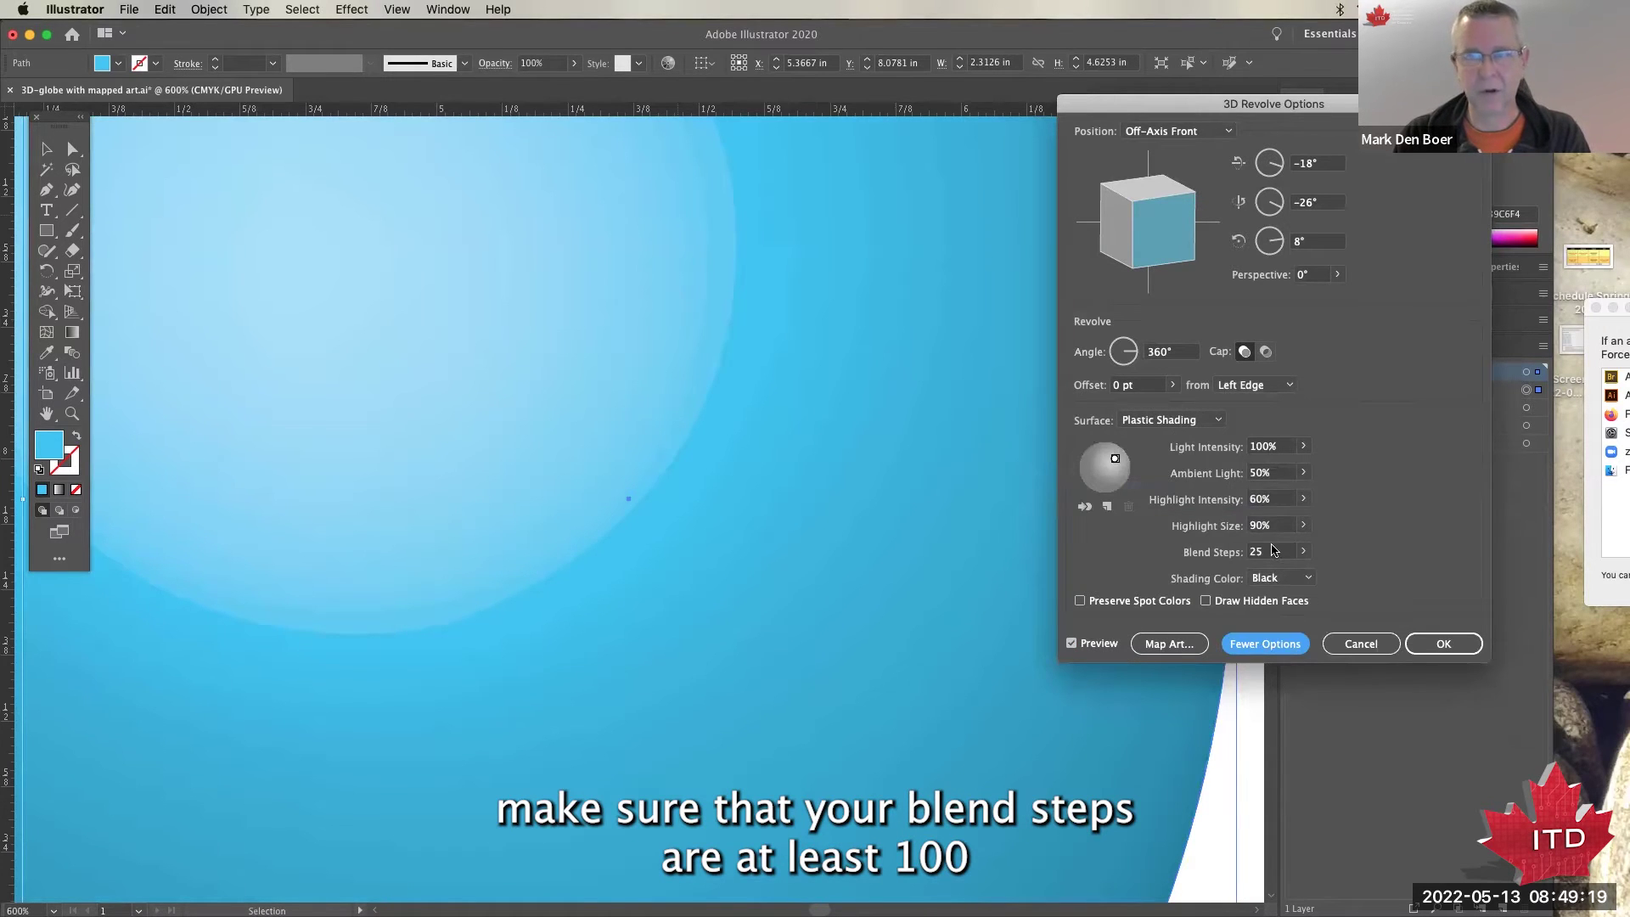
double_click(1273, 550)
type("100")
key("Return")
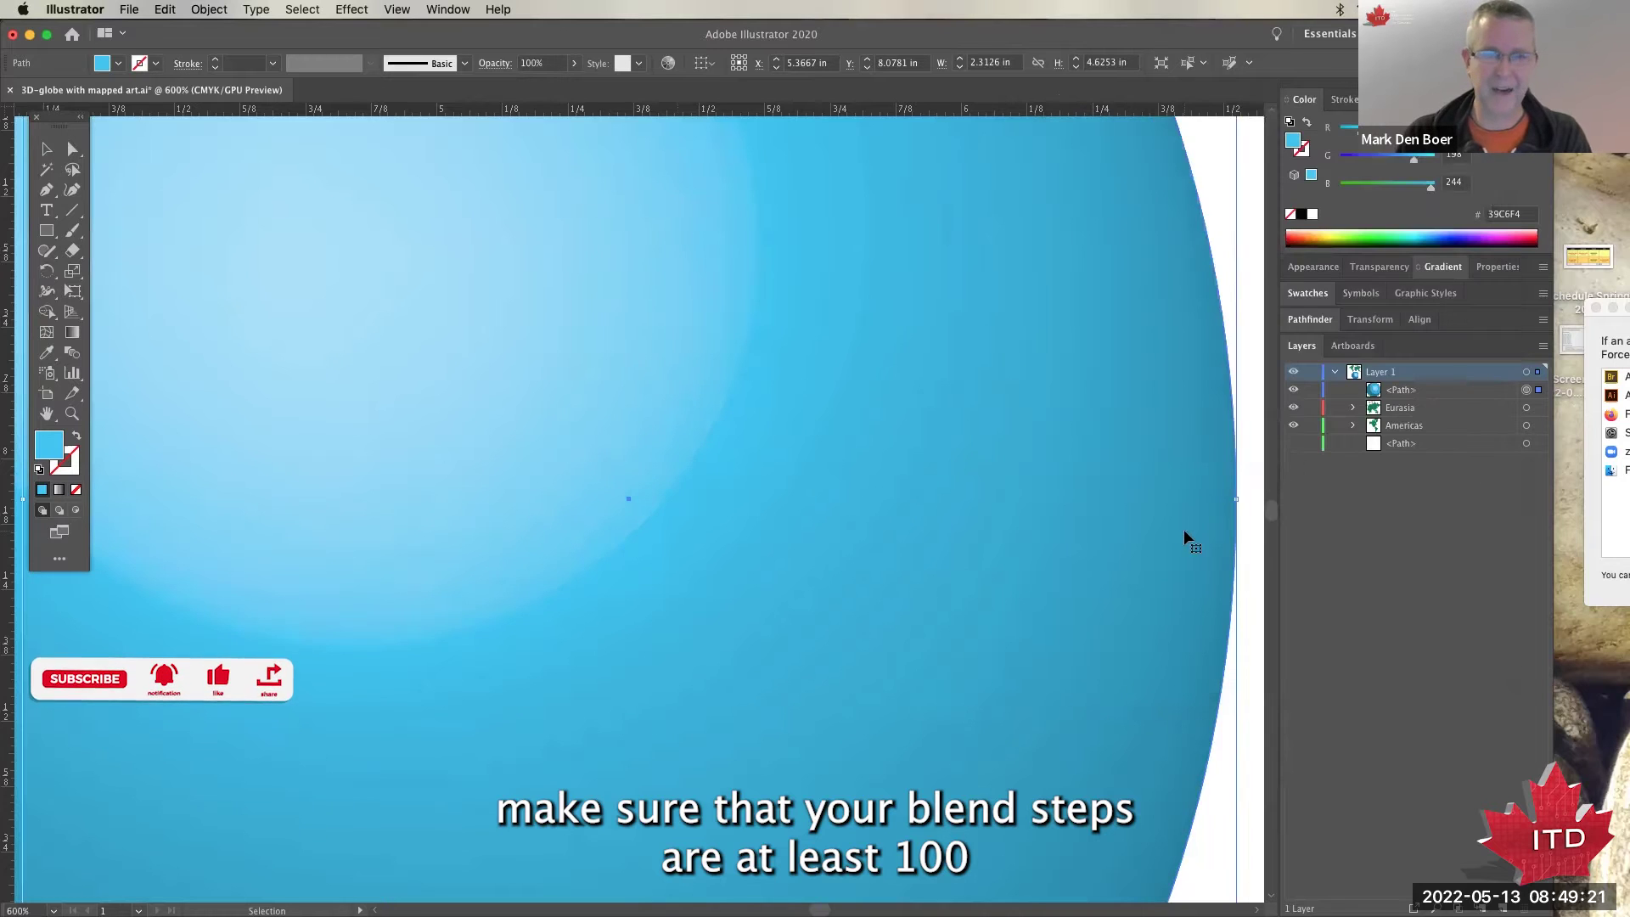
key("a")
key("super+minus")
key("super+minus")
key("super+minus")
key("super+minus")
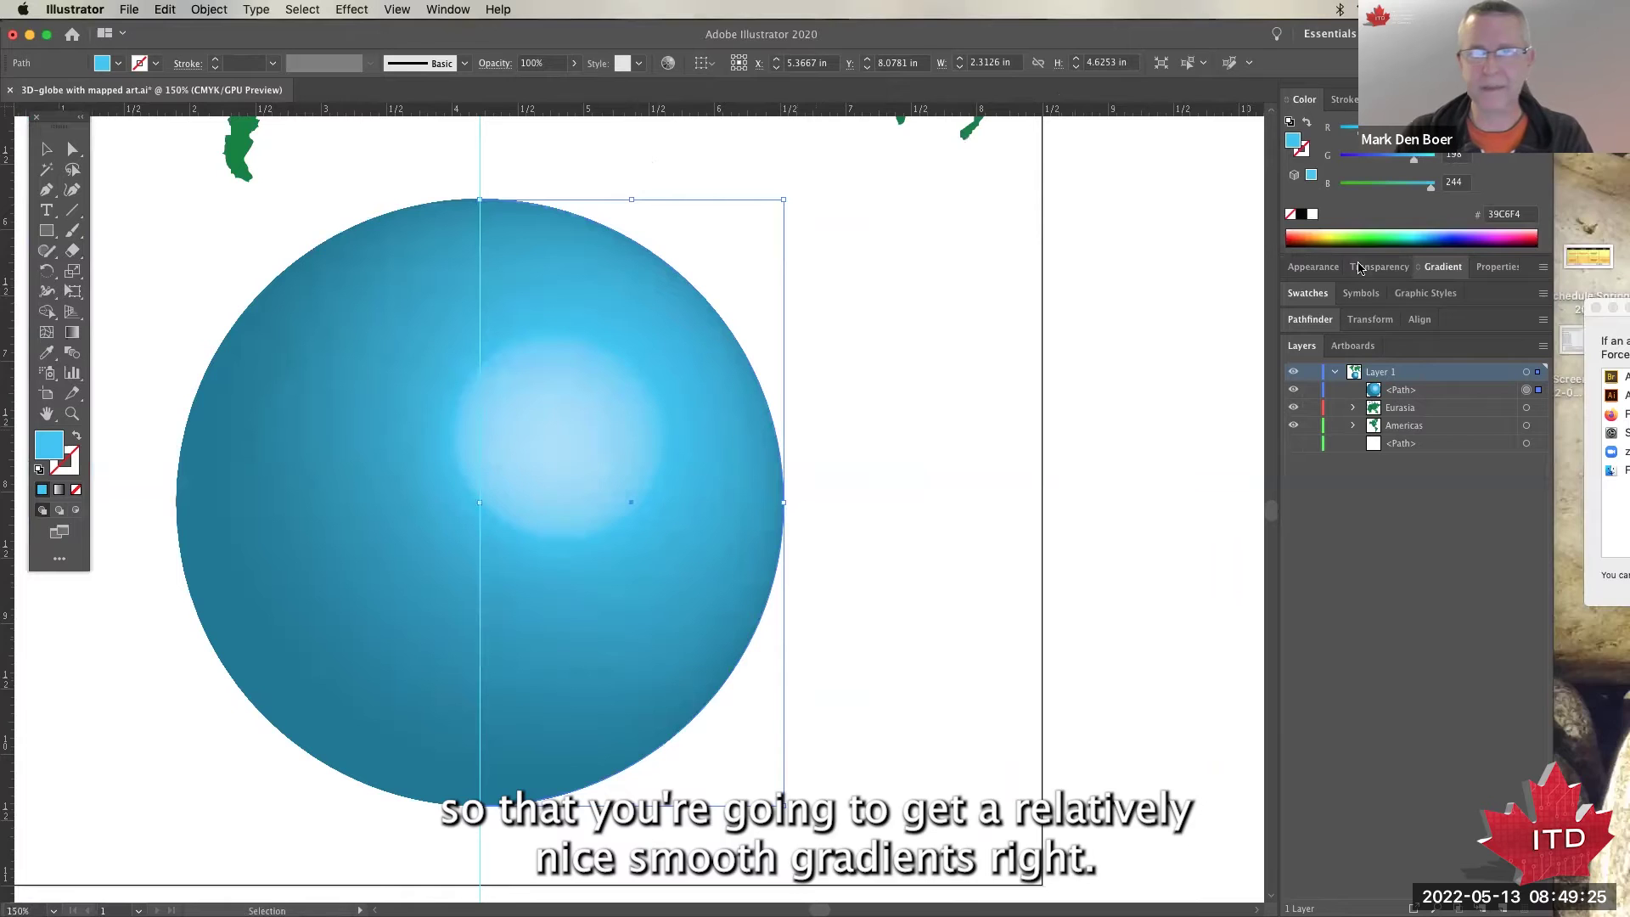
Reopen the globe's 3D Revolve settings, set ambient light to 72% and highlight size to 60%.
left_click(1312, 269)
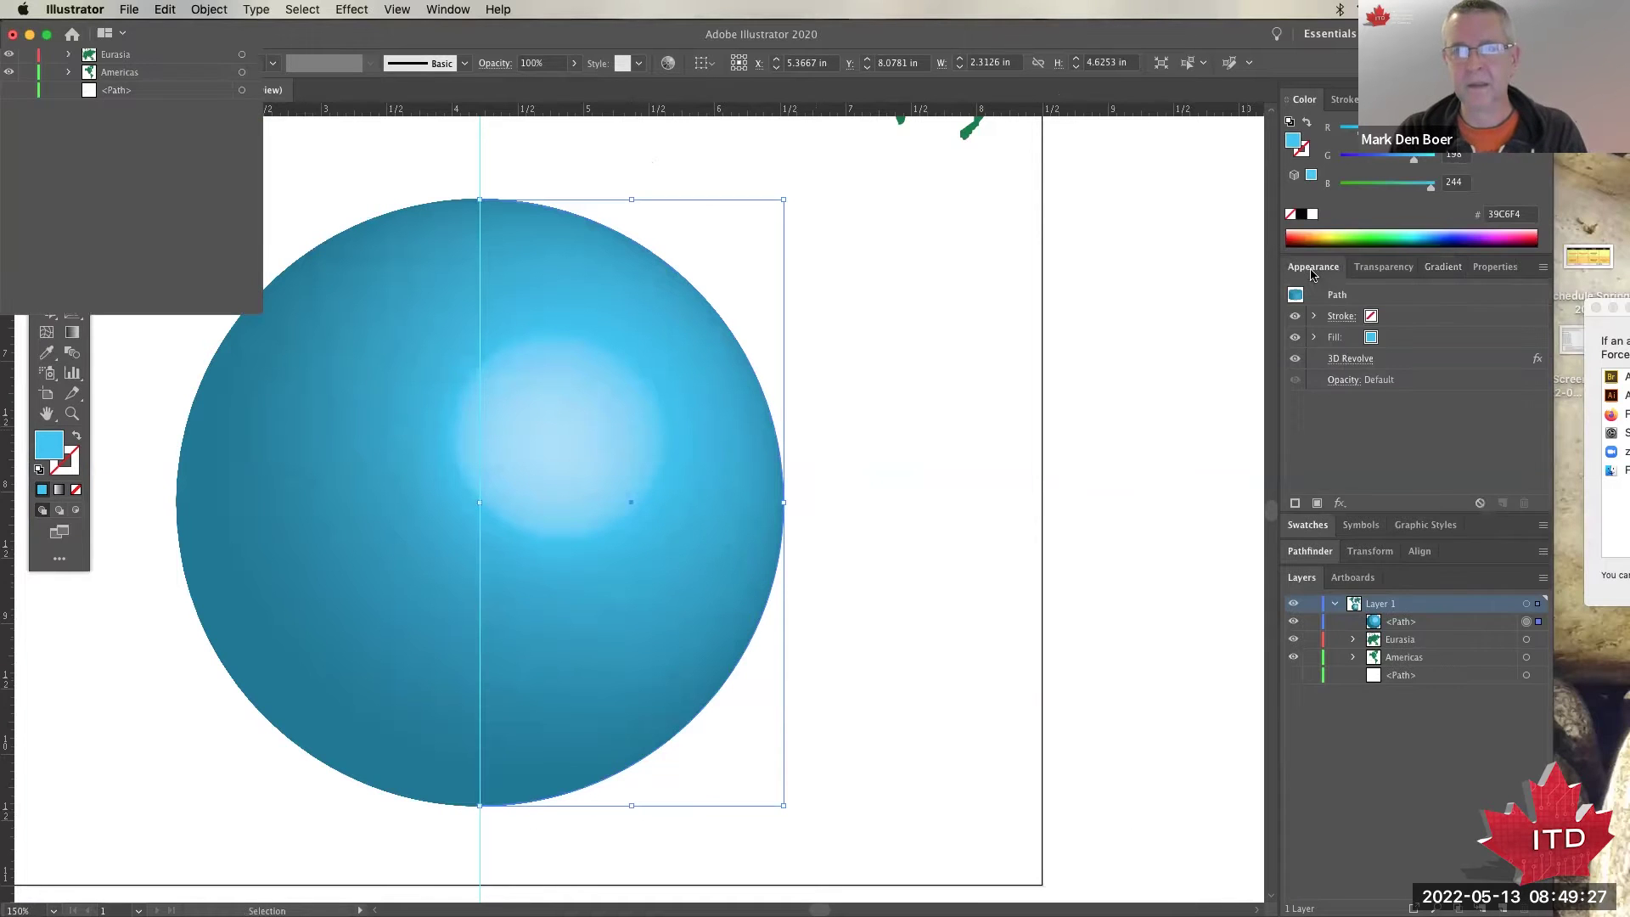
left_click(1350, 359)
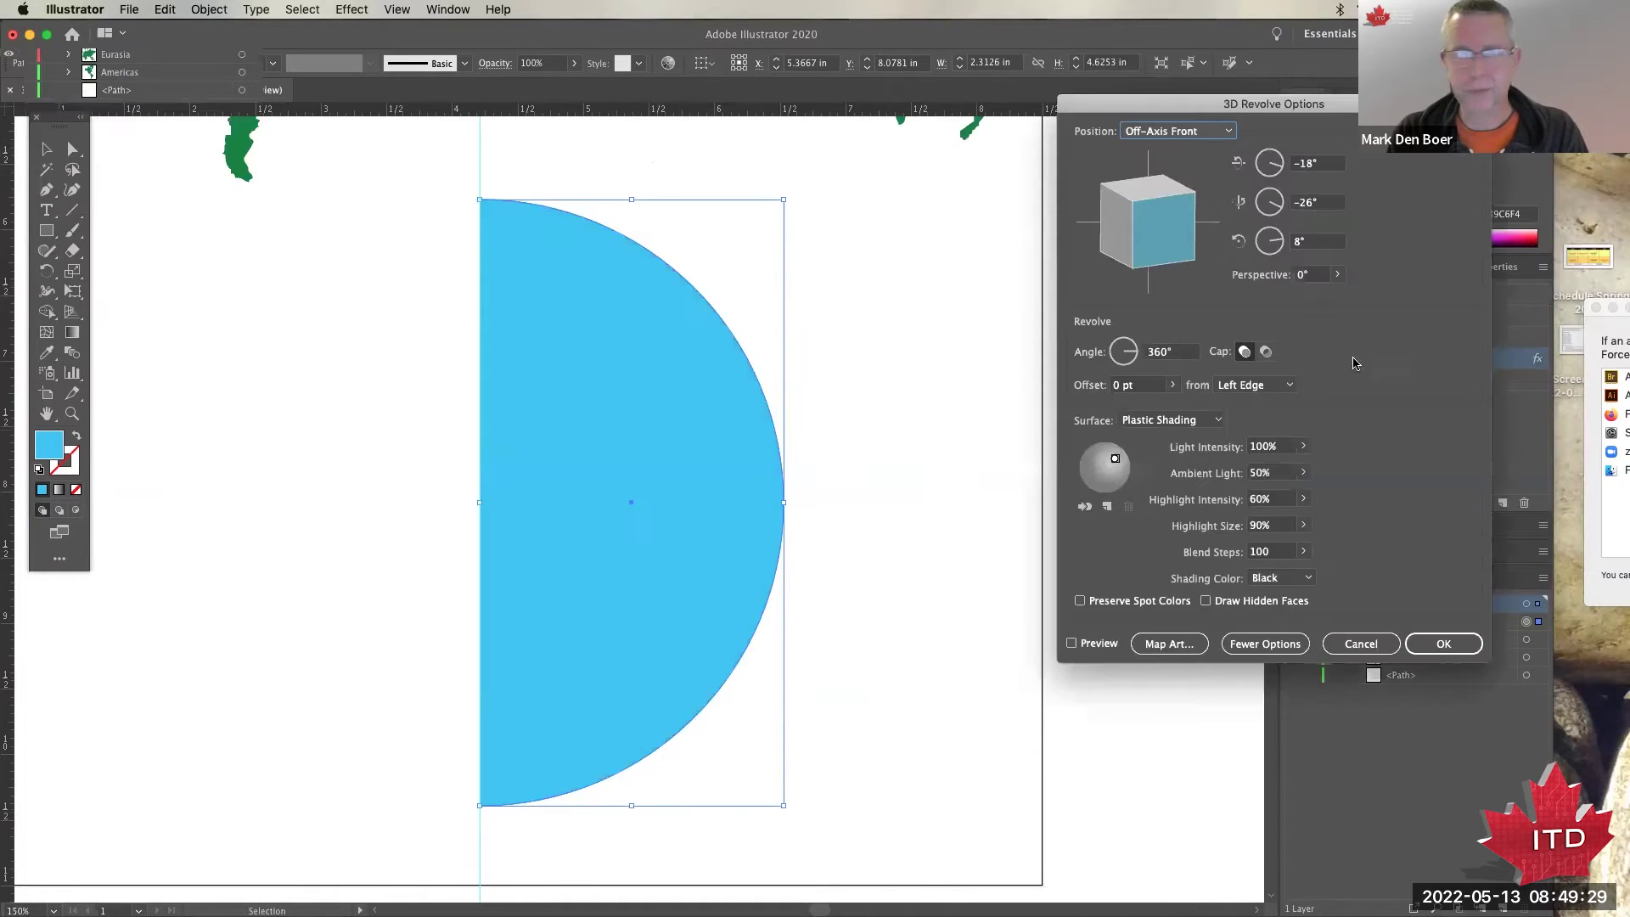
left_click(1108, 645)
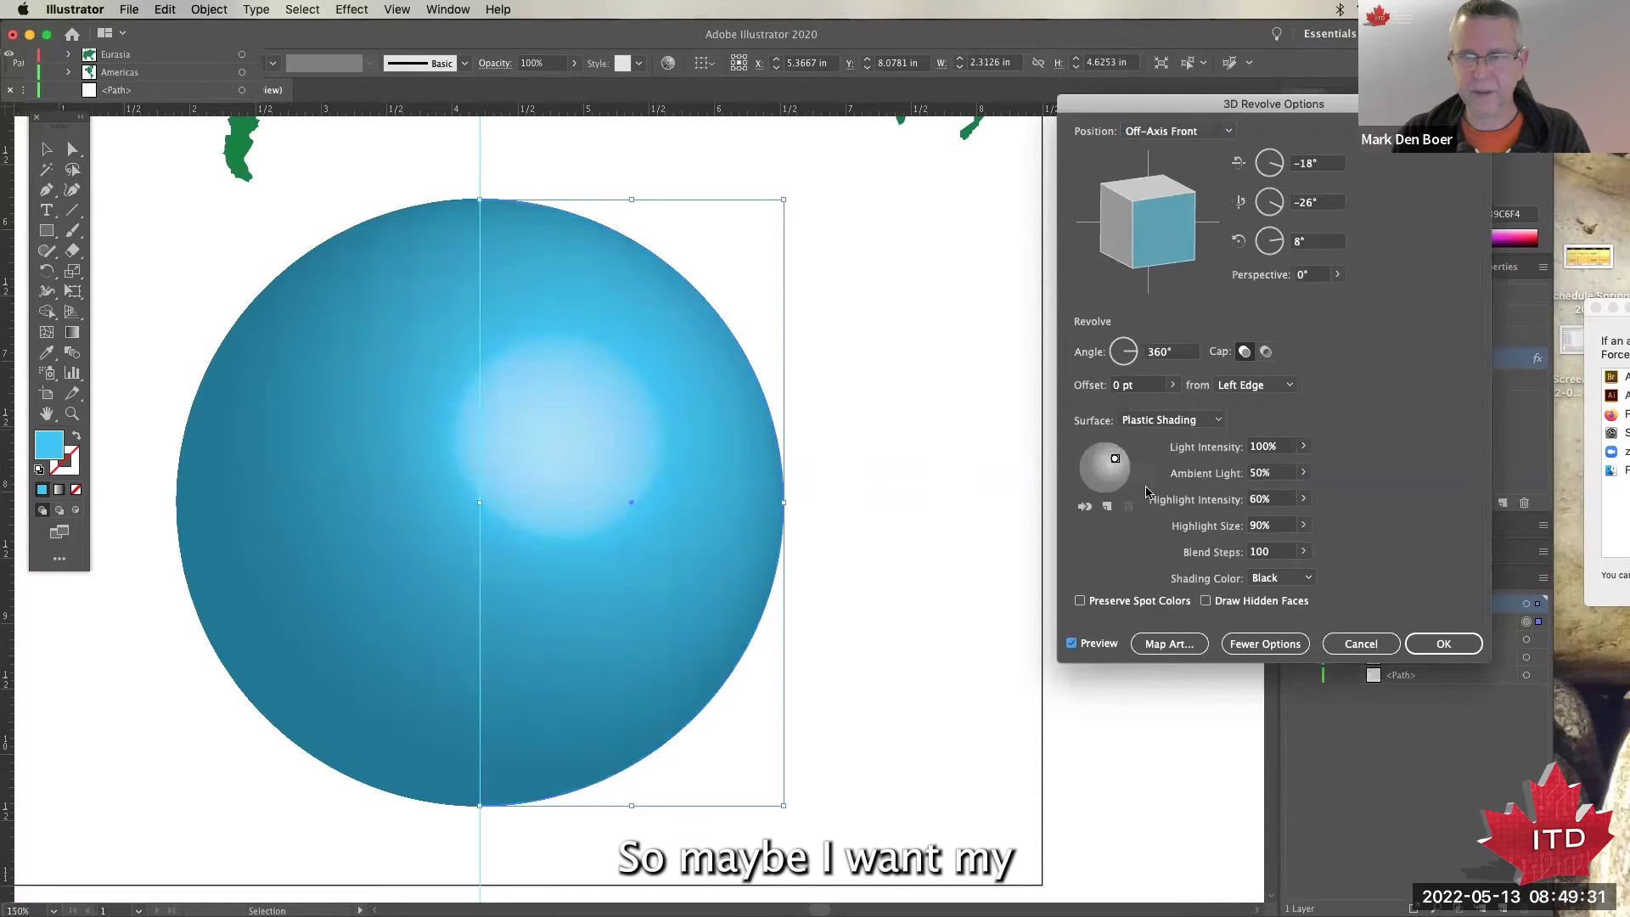
mouse_move(1113, 461)
left_mouse_down()
mouse_move(1093, 463)
mouse_move(1113, 450)
left_mouse_up()
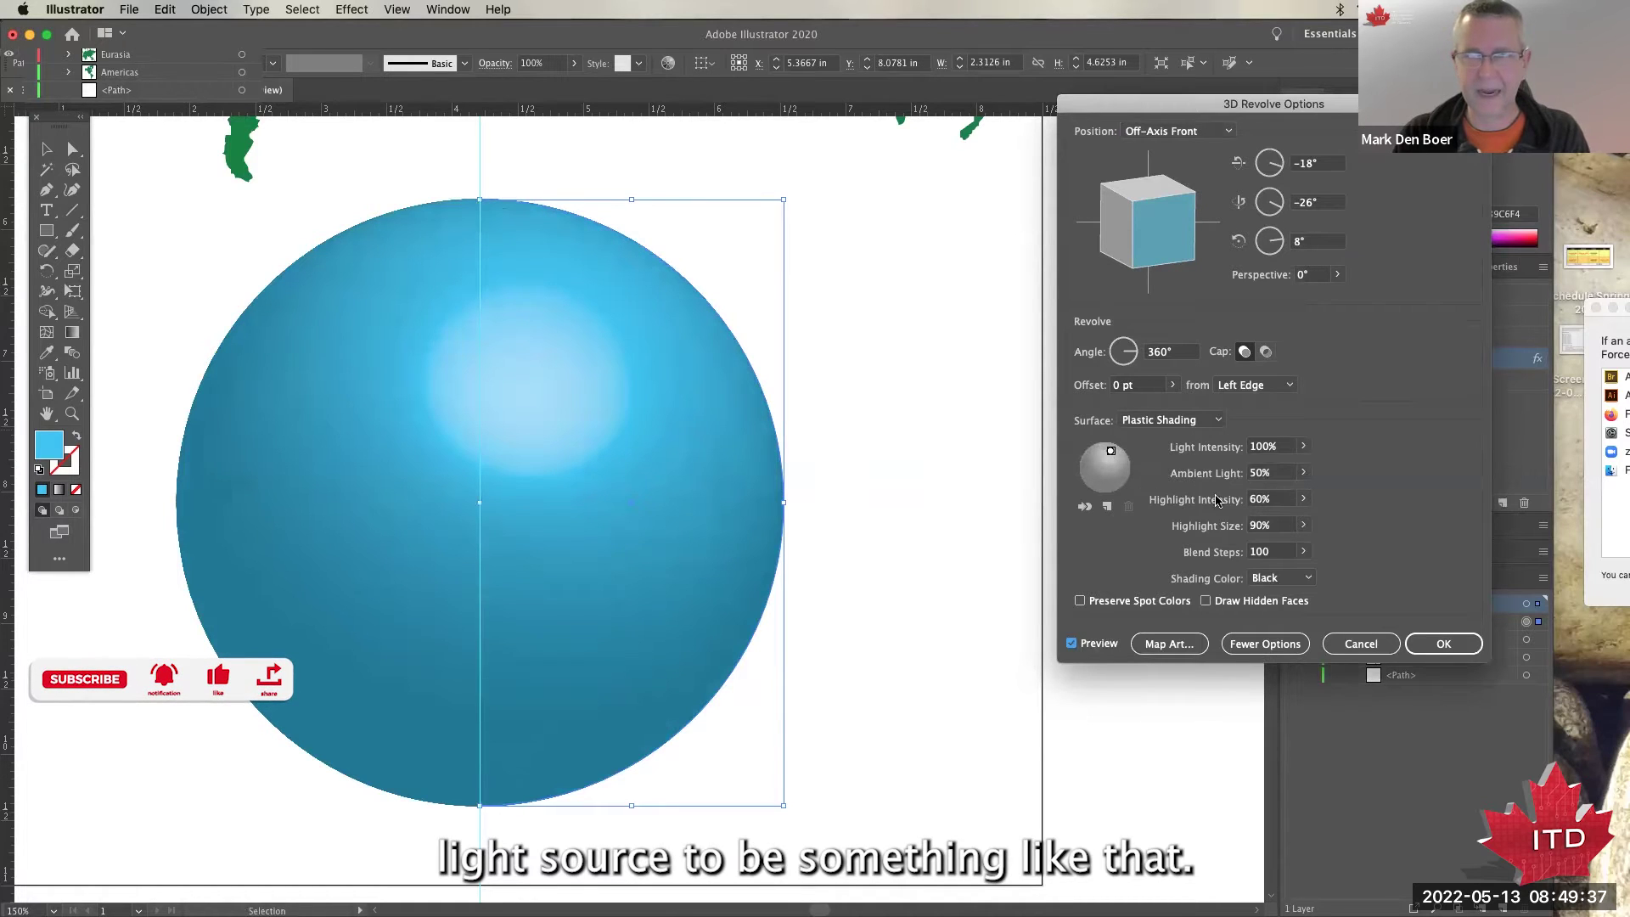
left_click(1303, 473)
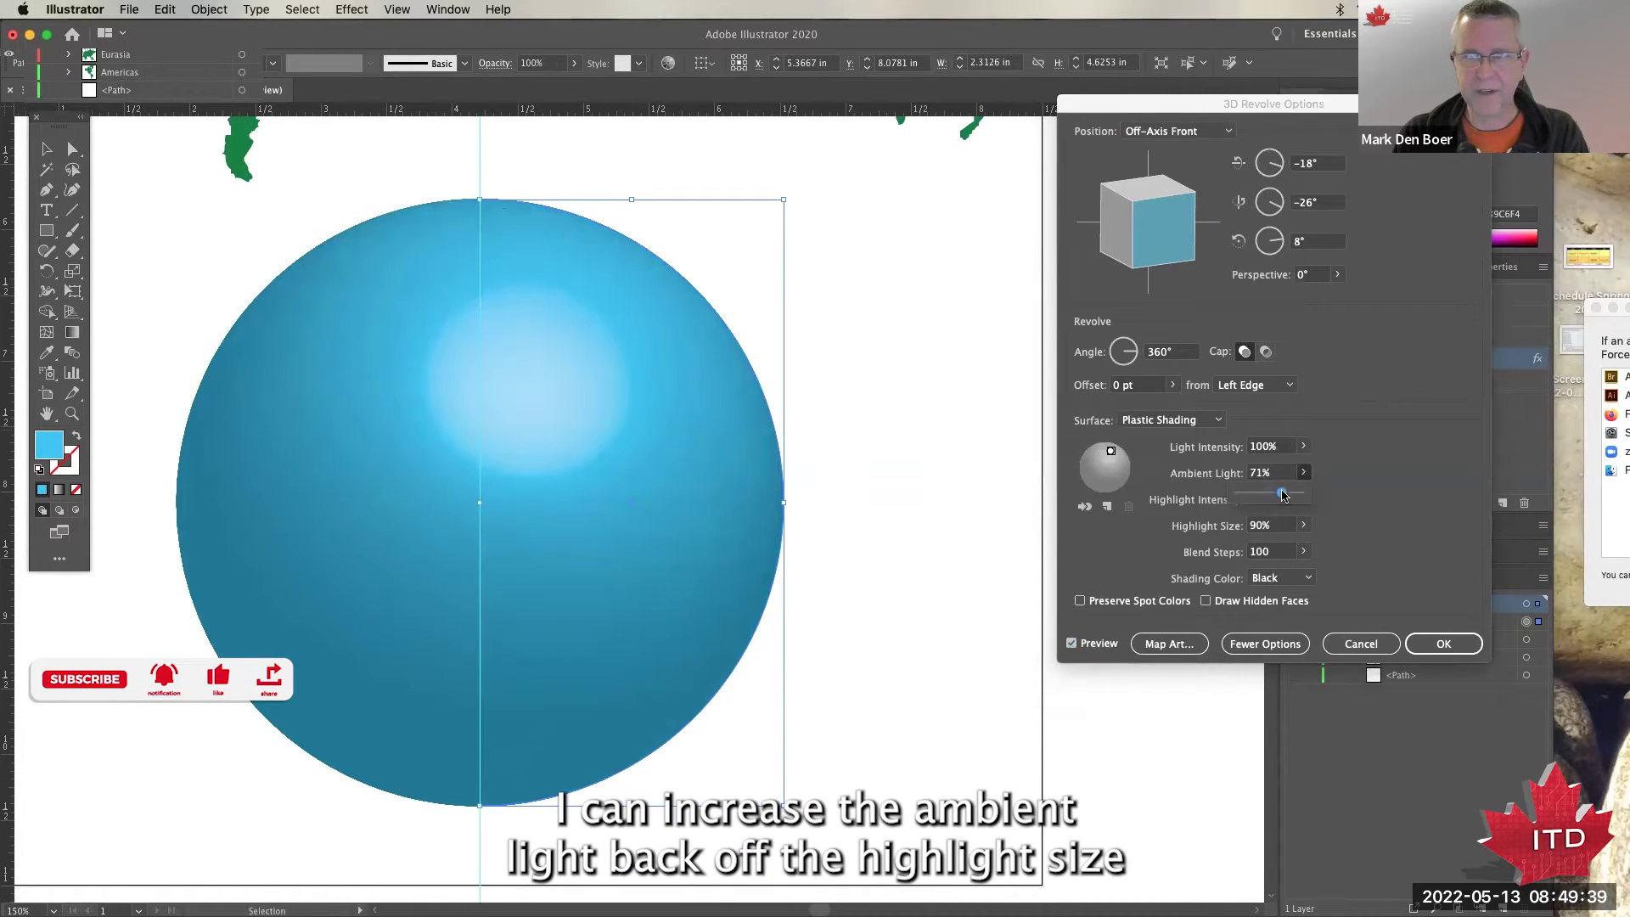
left_click_drag(1283, 496, 1285, 494)
left_click(1303, 527)
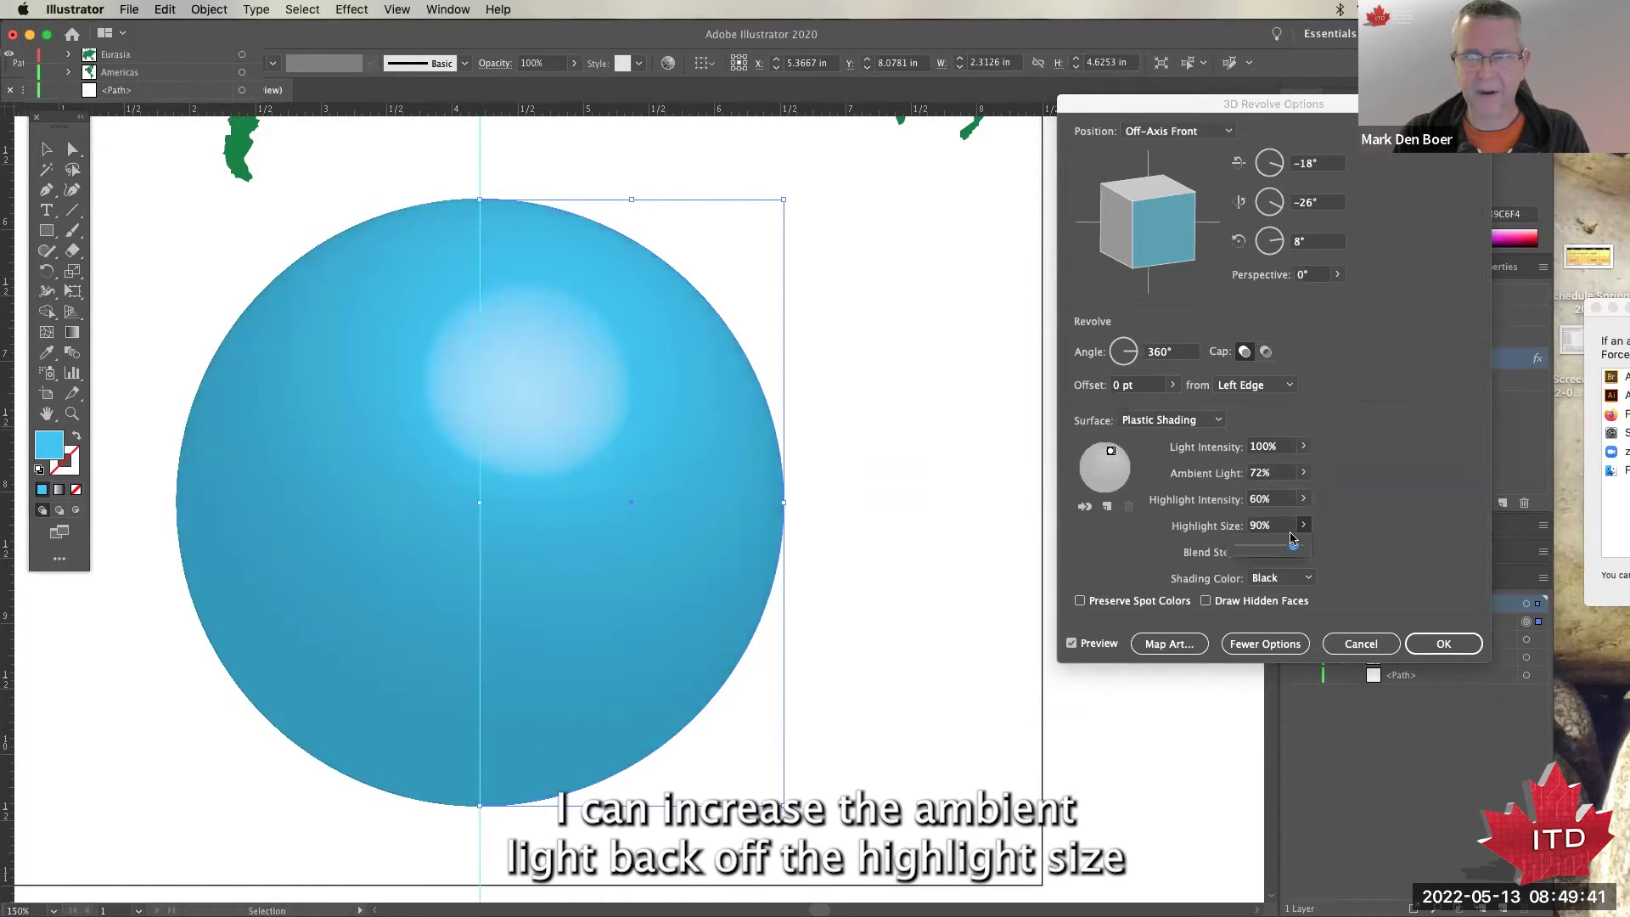
left_click_drag(1287, 553, 1274, 550)
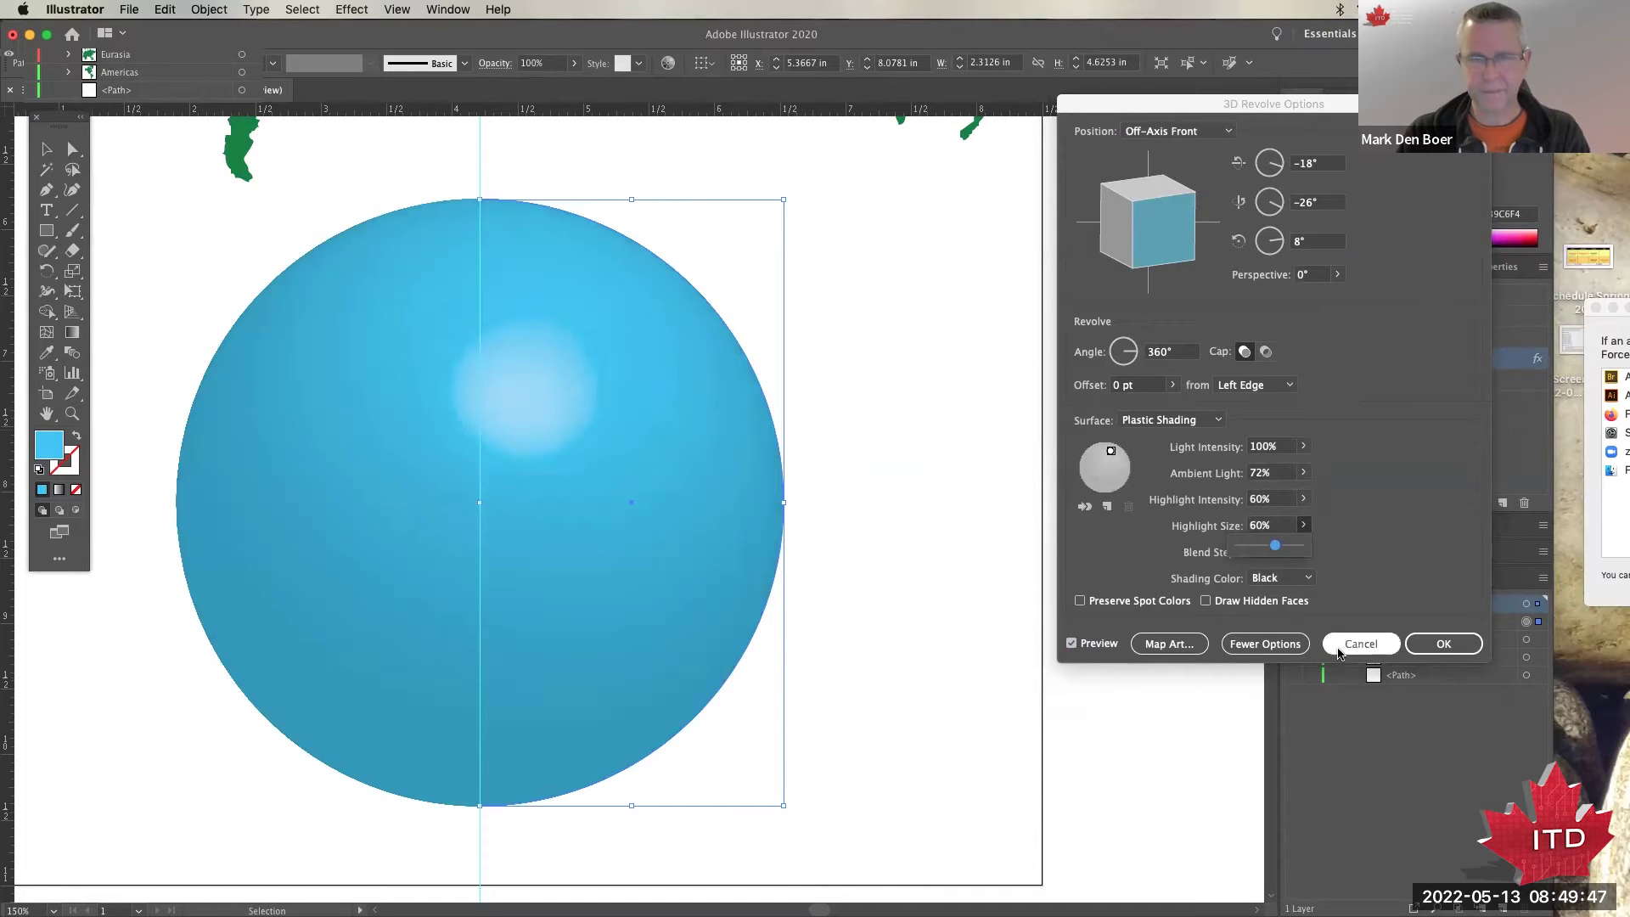
left_click(1442, 644)
Deselect the sphere, bring the world map into view and nudge Eurasia slightly right.
left_click(1134, 597)
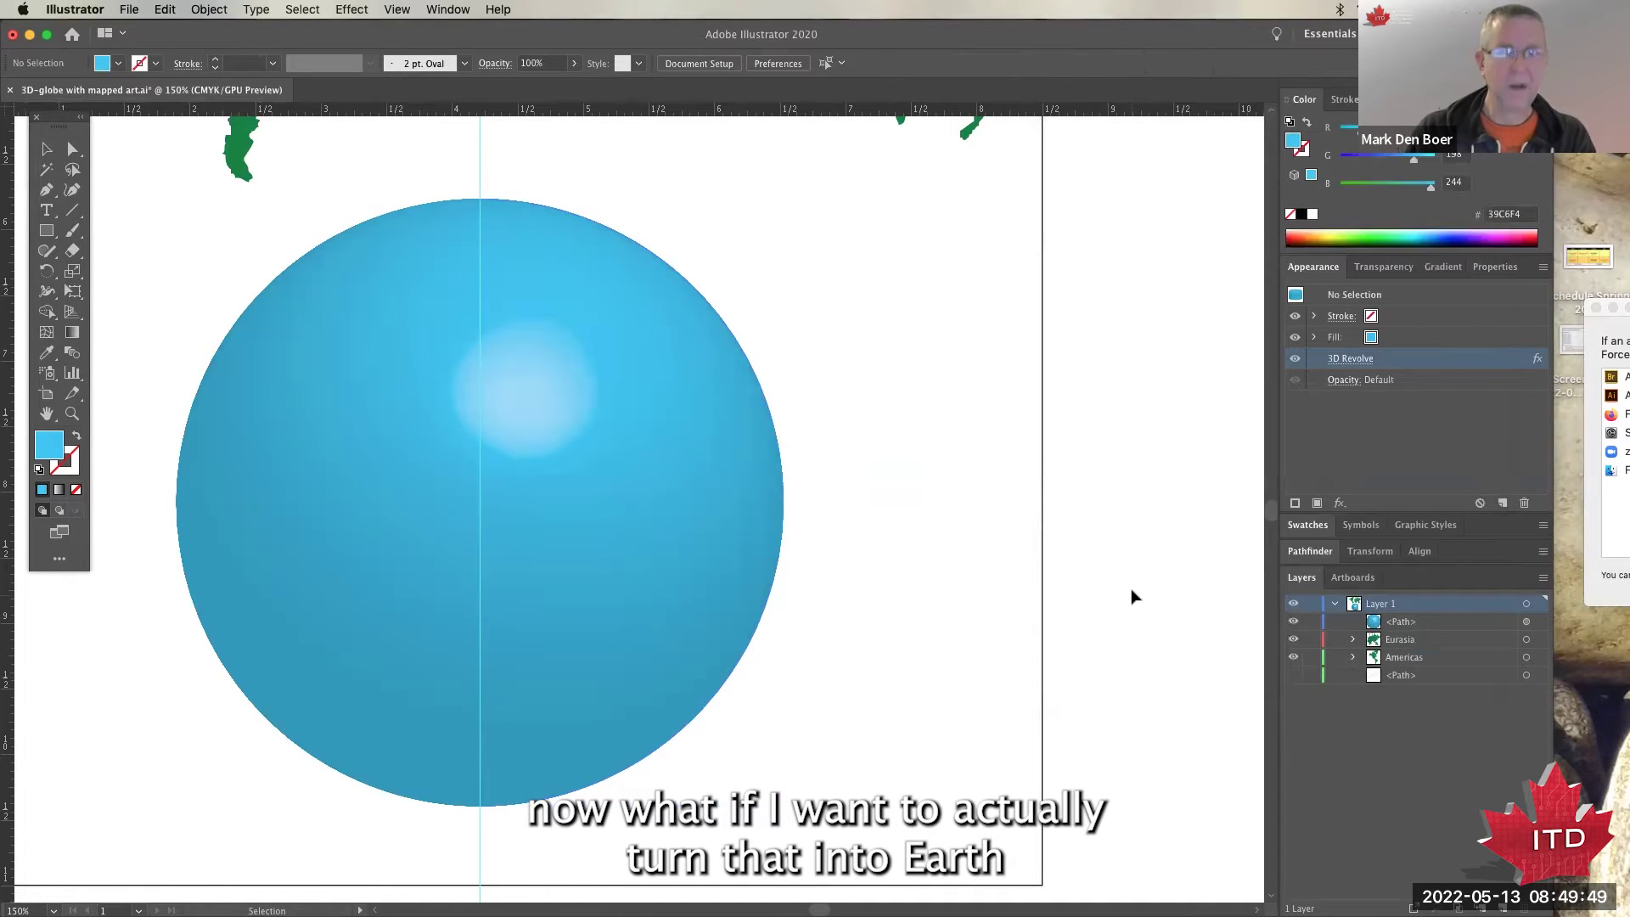
key("super+minus")
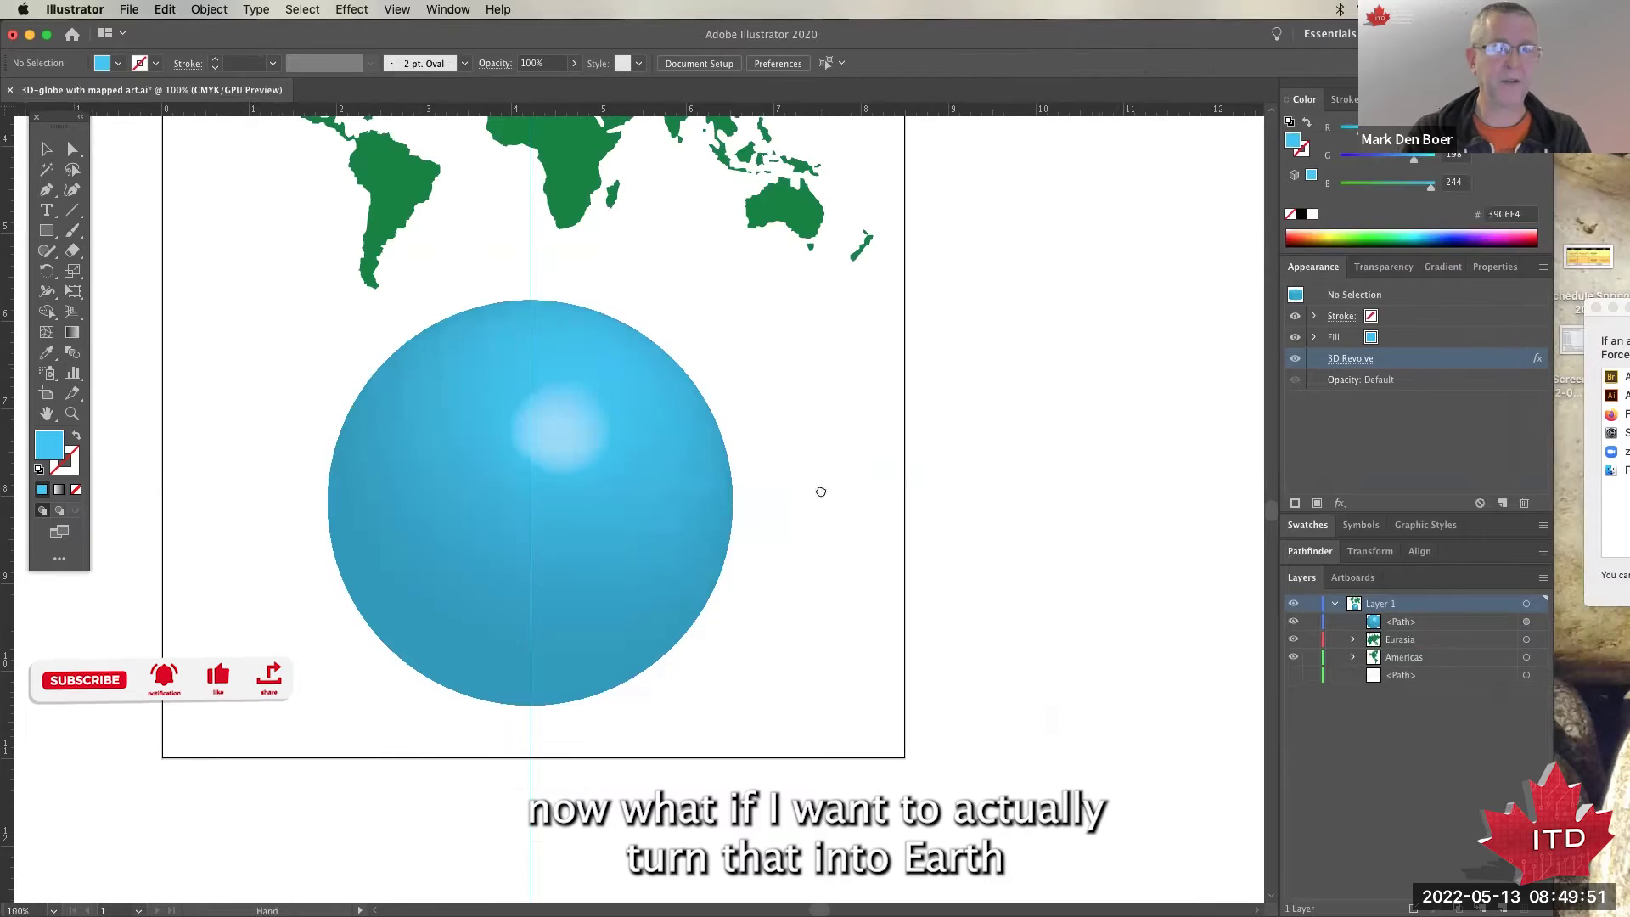
left_click_drag(819, 491, 877, 677)
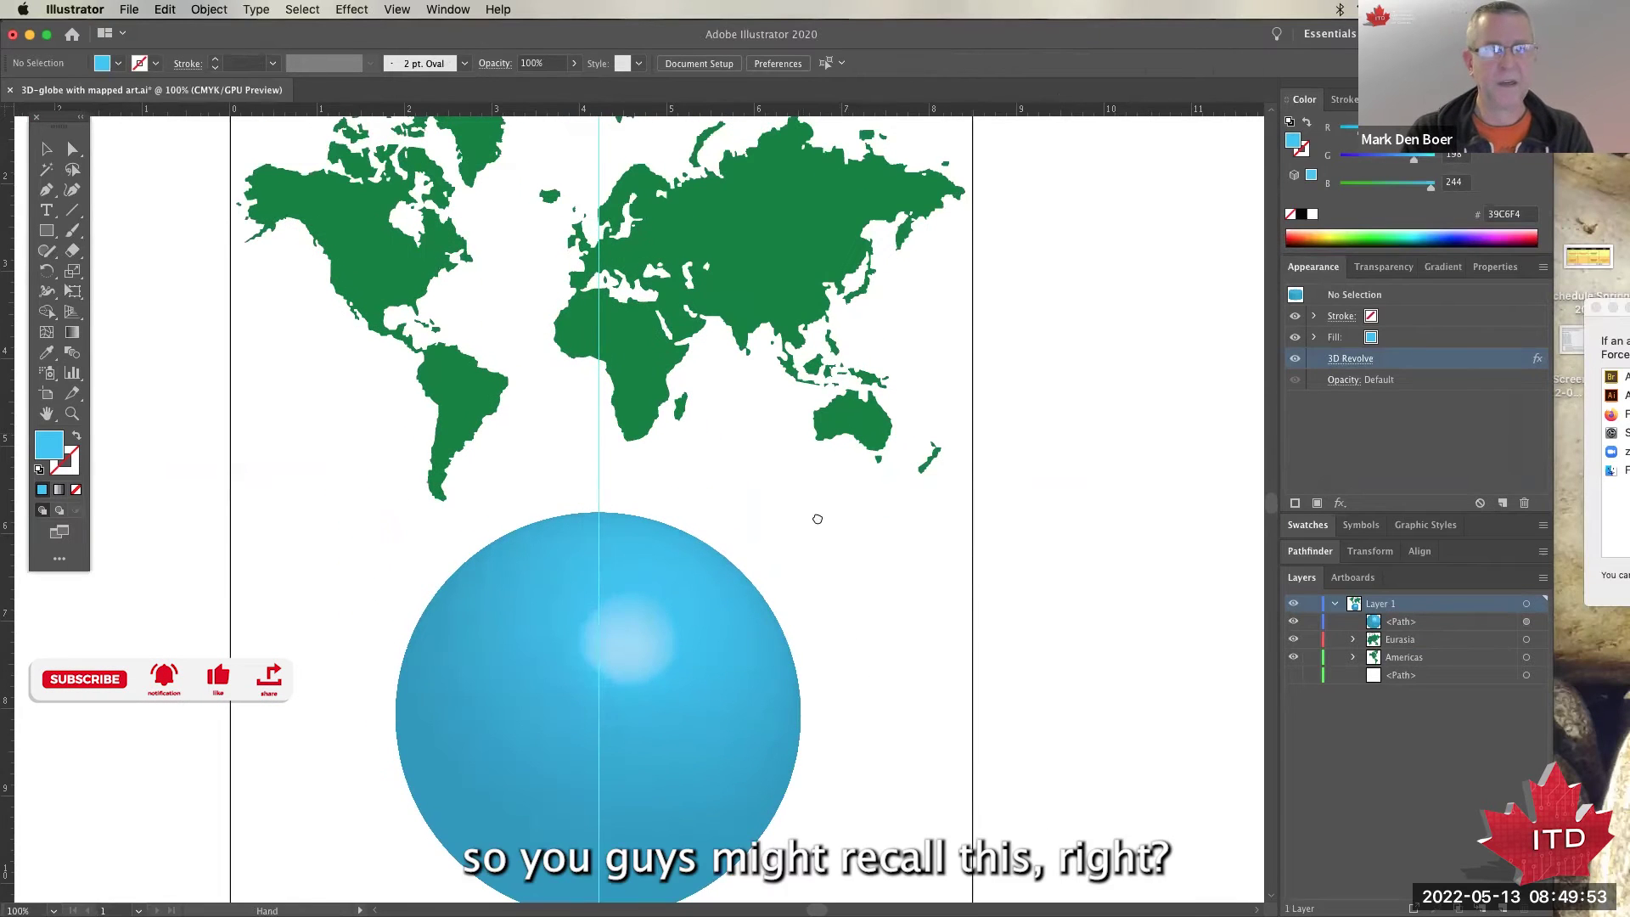
left_click(791, 304)
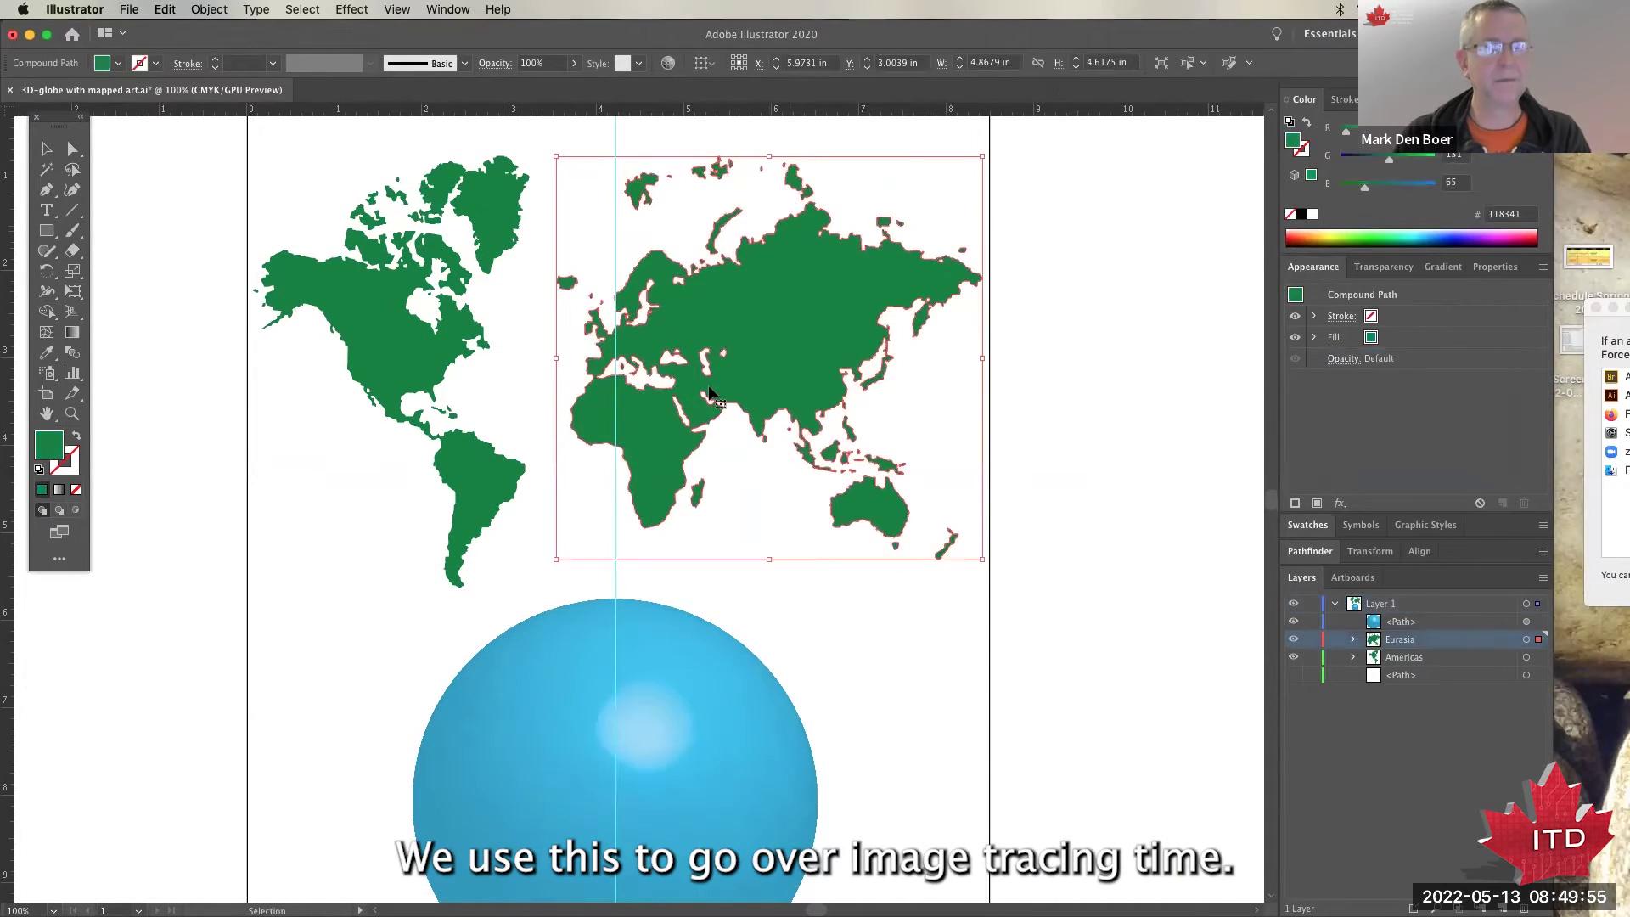
left_click(437, 353)
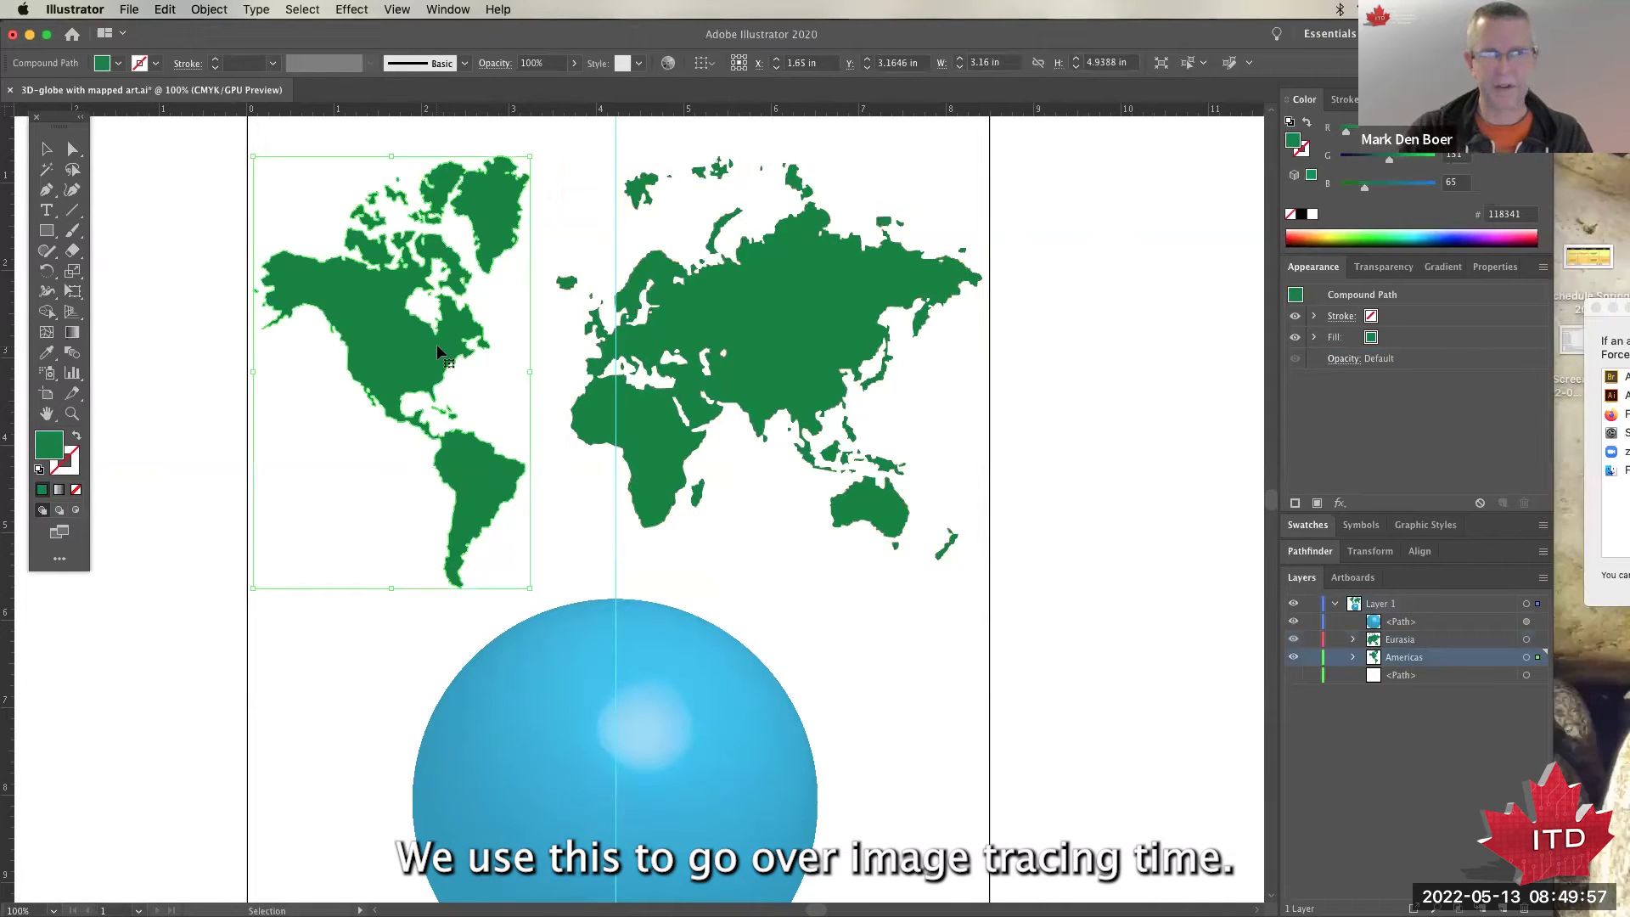
left_click(784, 366)
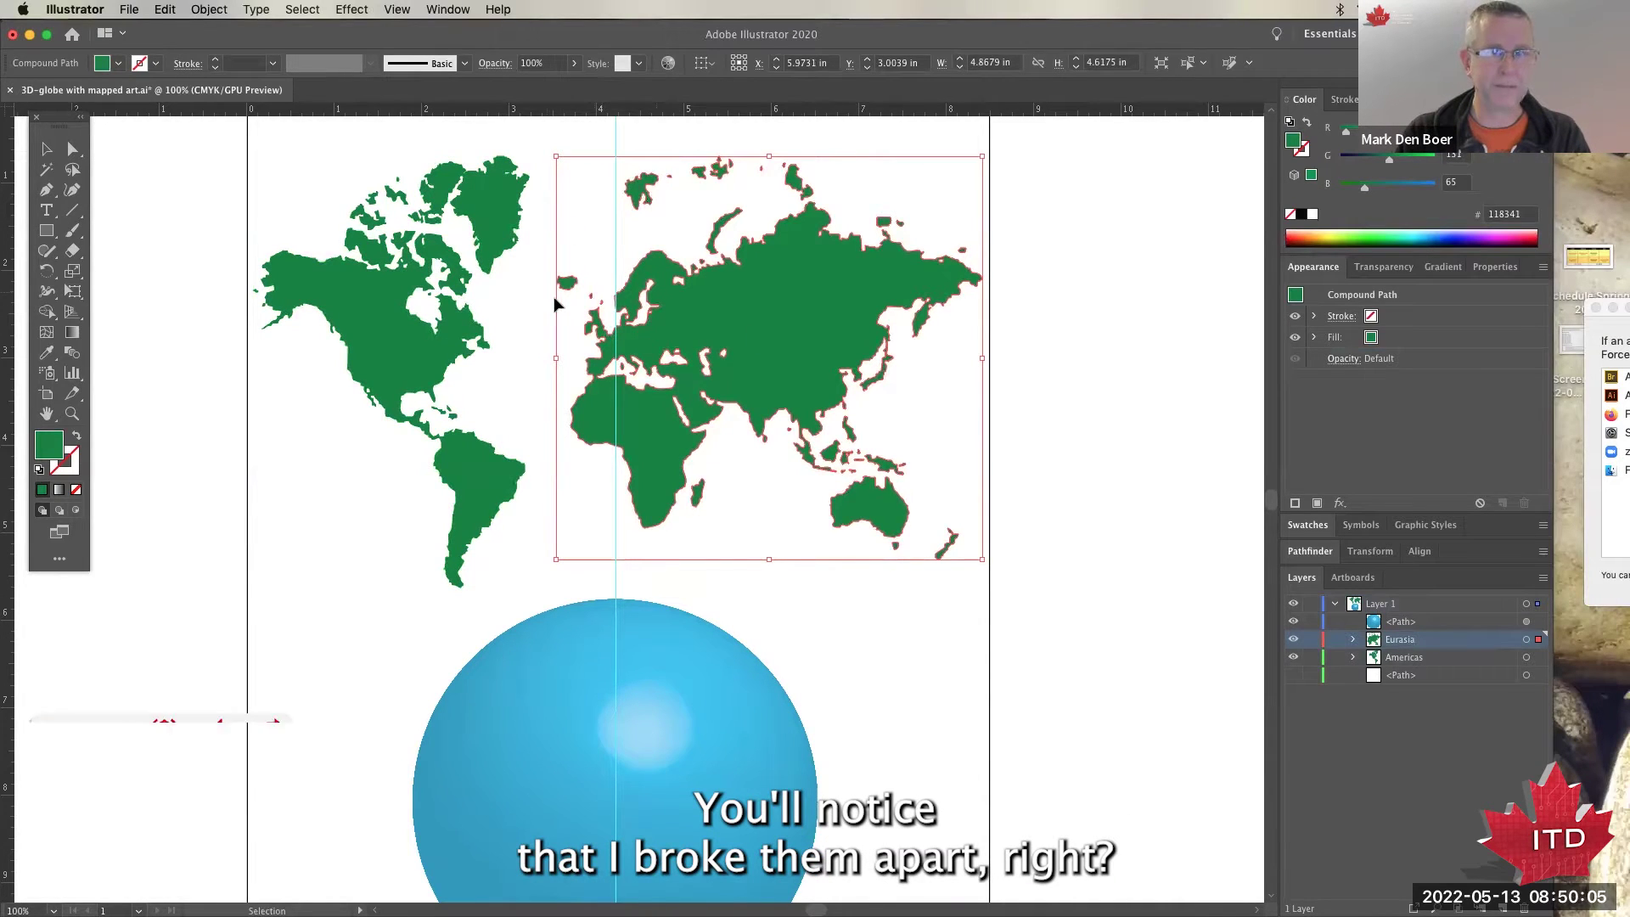
mouse_move(736, 318)
left_mouse_down()
mouse_move(865, 304)
mouse_move(743, 323)
left_mouse_up()
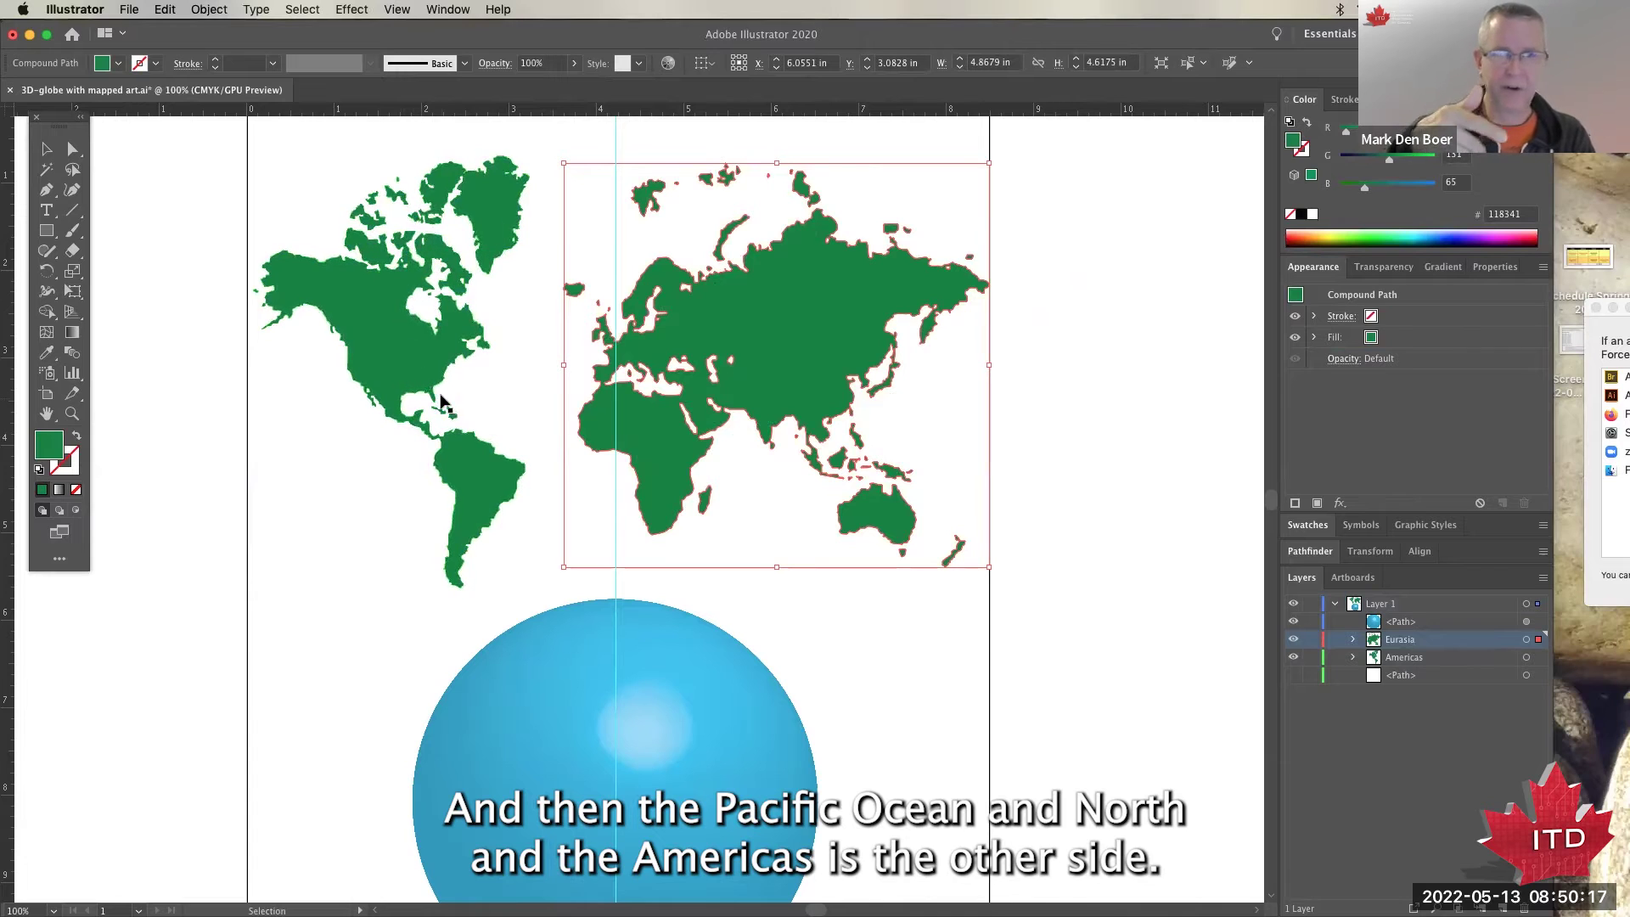
left_click(494, 224)
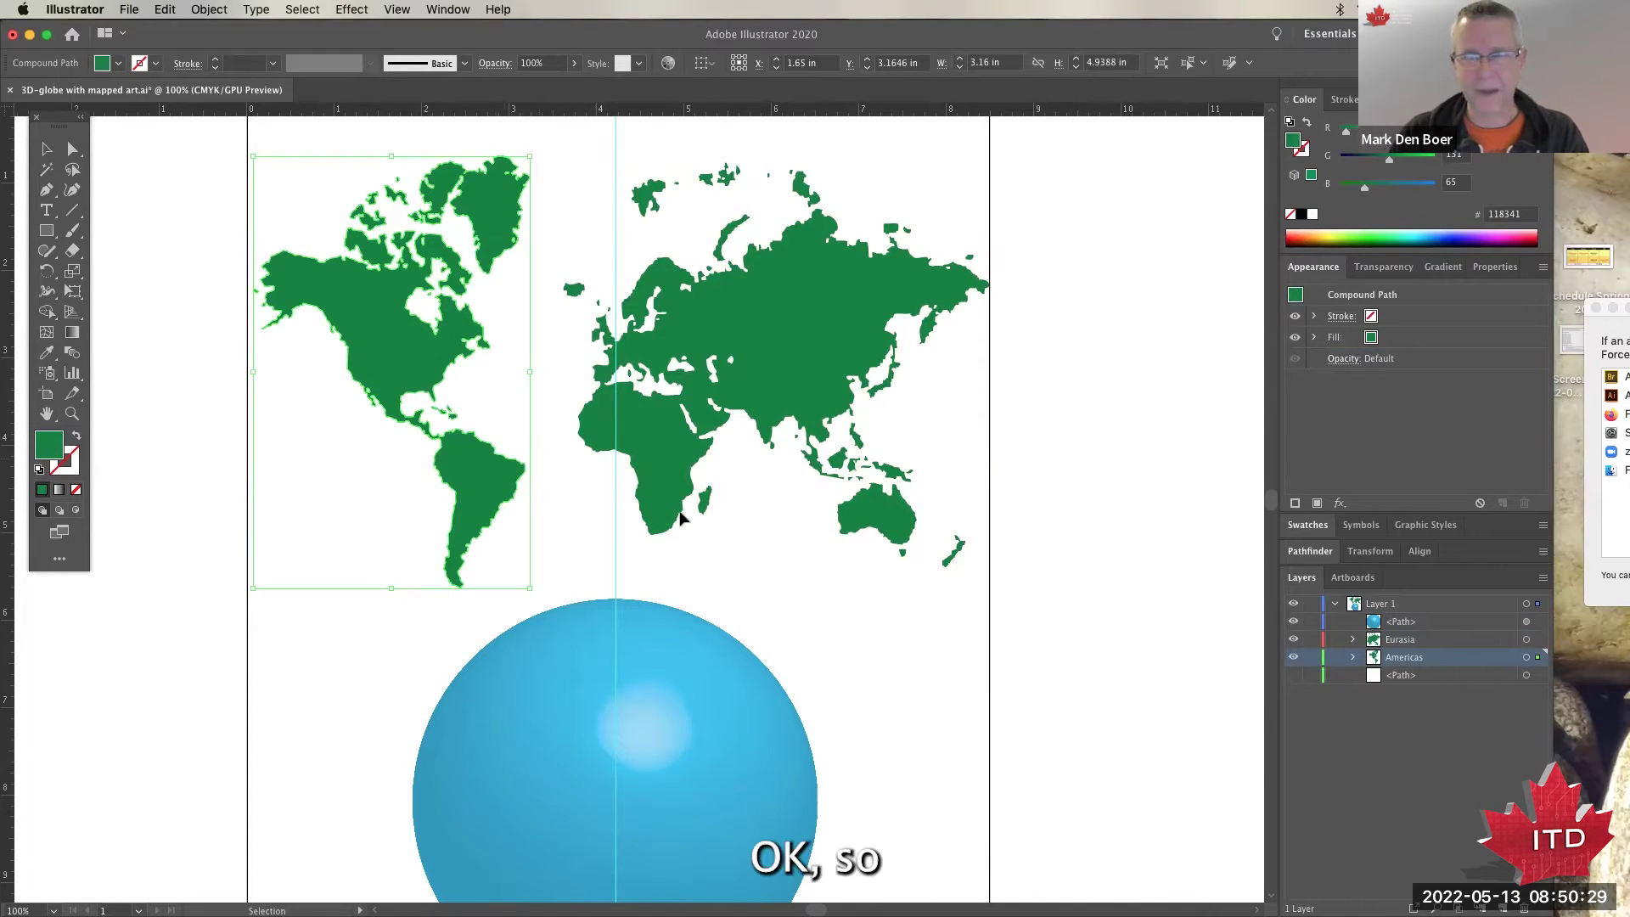
Show the Symbols panel and scale Eurasia and Americas down together toward the top-left.
left_click(1322, 268)
left_click(1361, 294)
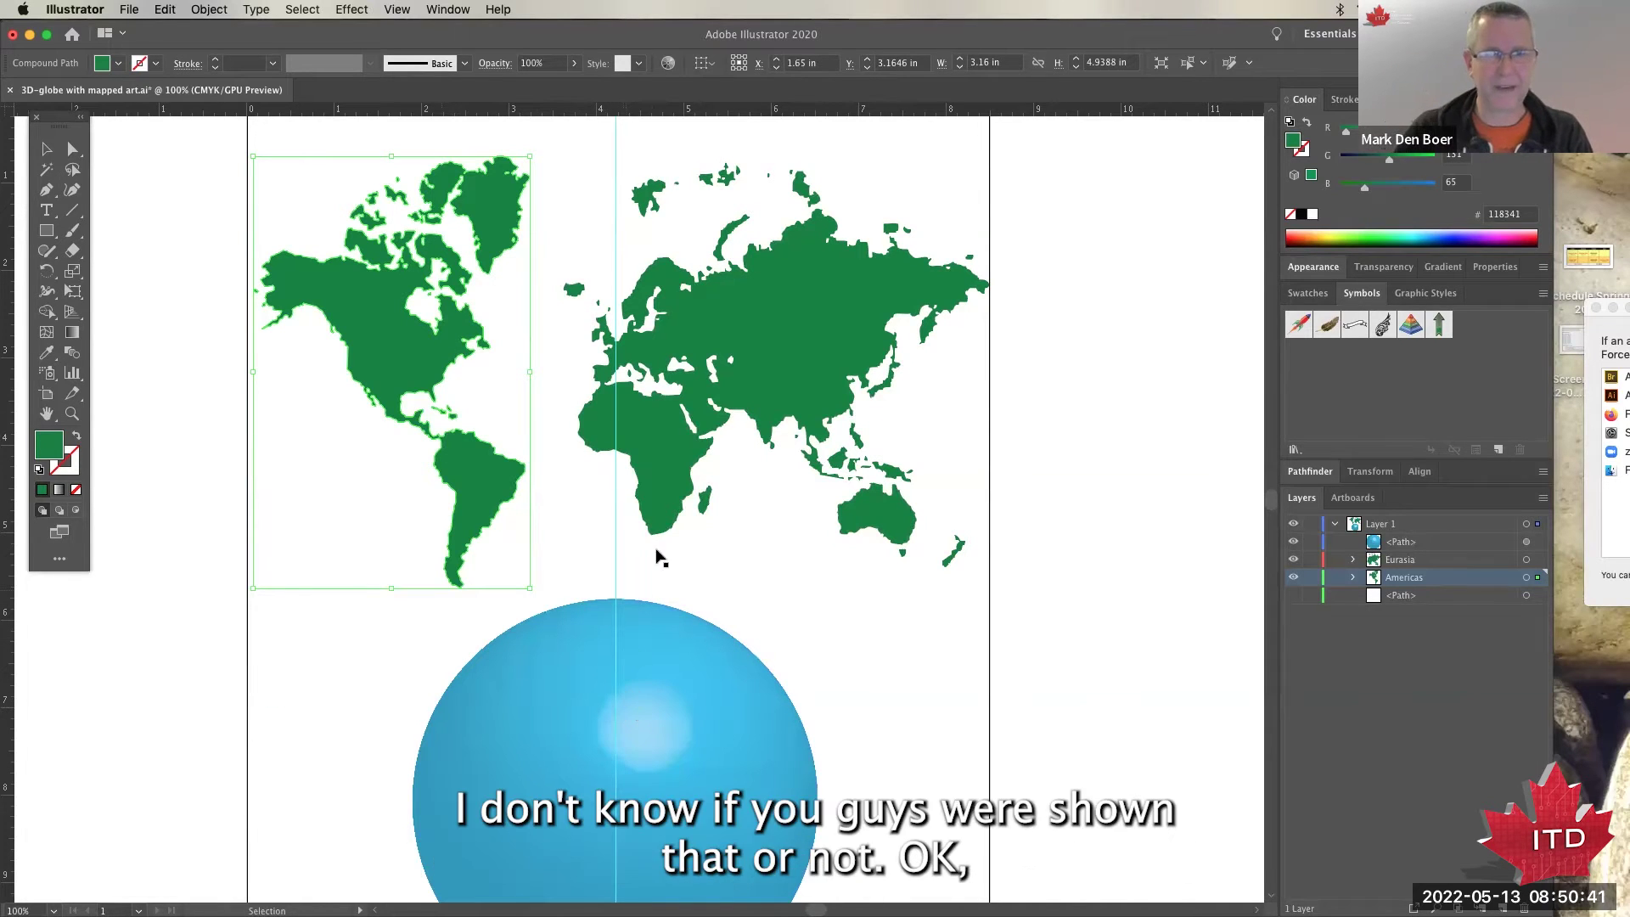
left_click(698, 369)
left_click(450, 380, "shift")
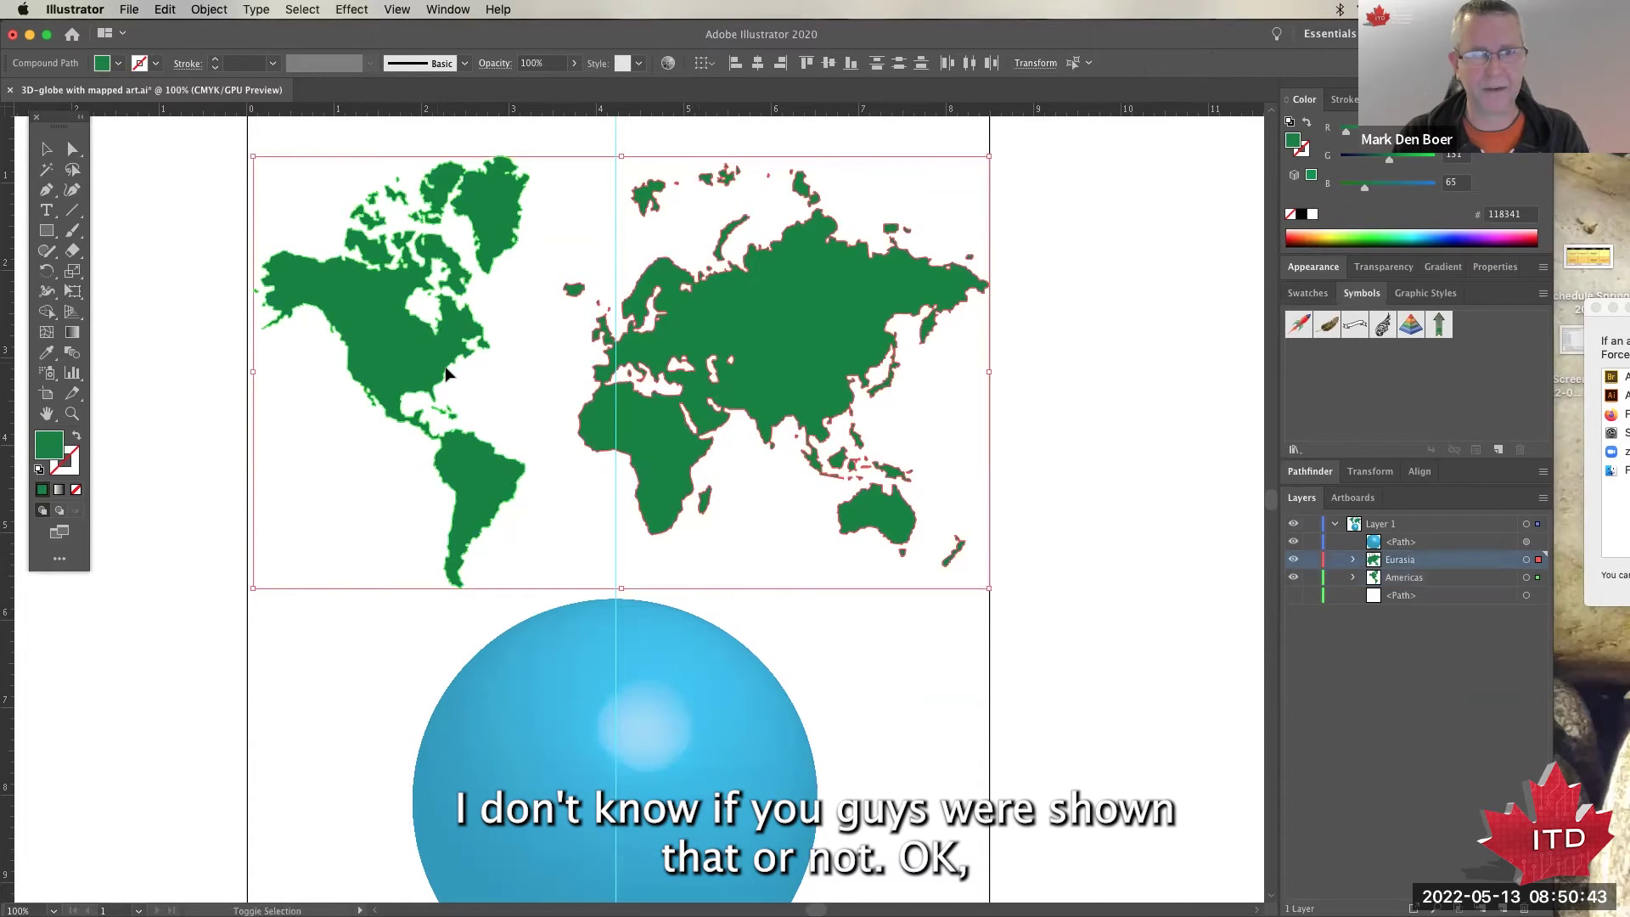
left_click_drag(989, 589, 747, 438)
left_click(775, 535)
Make the Eurasia art a Graphic symbol named 'Eurasia'.
left_click_drag(668, 348, 1389, 394)
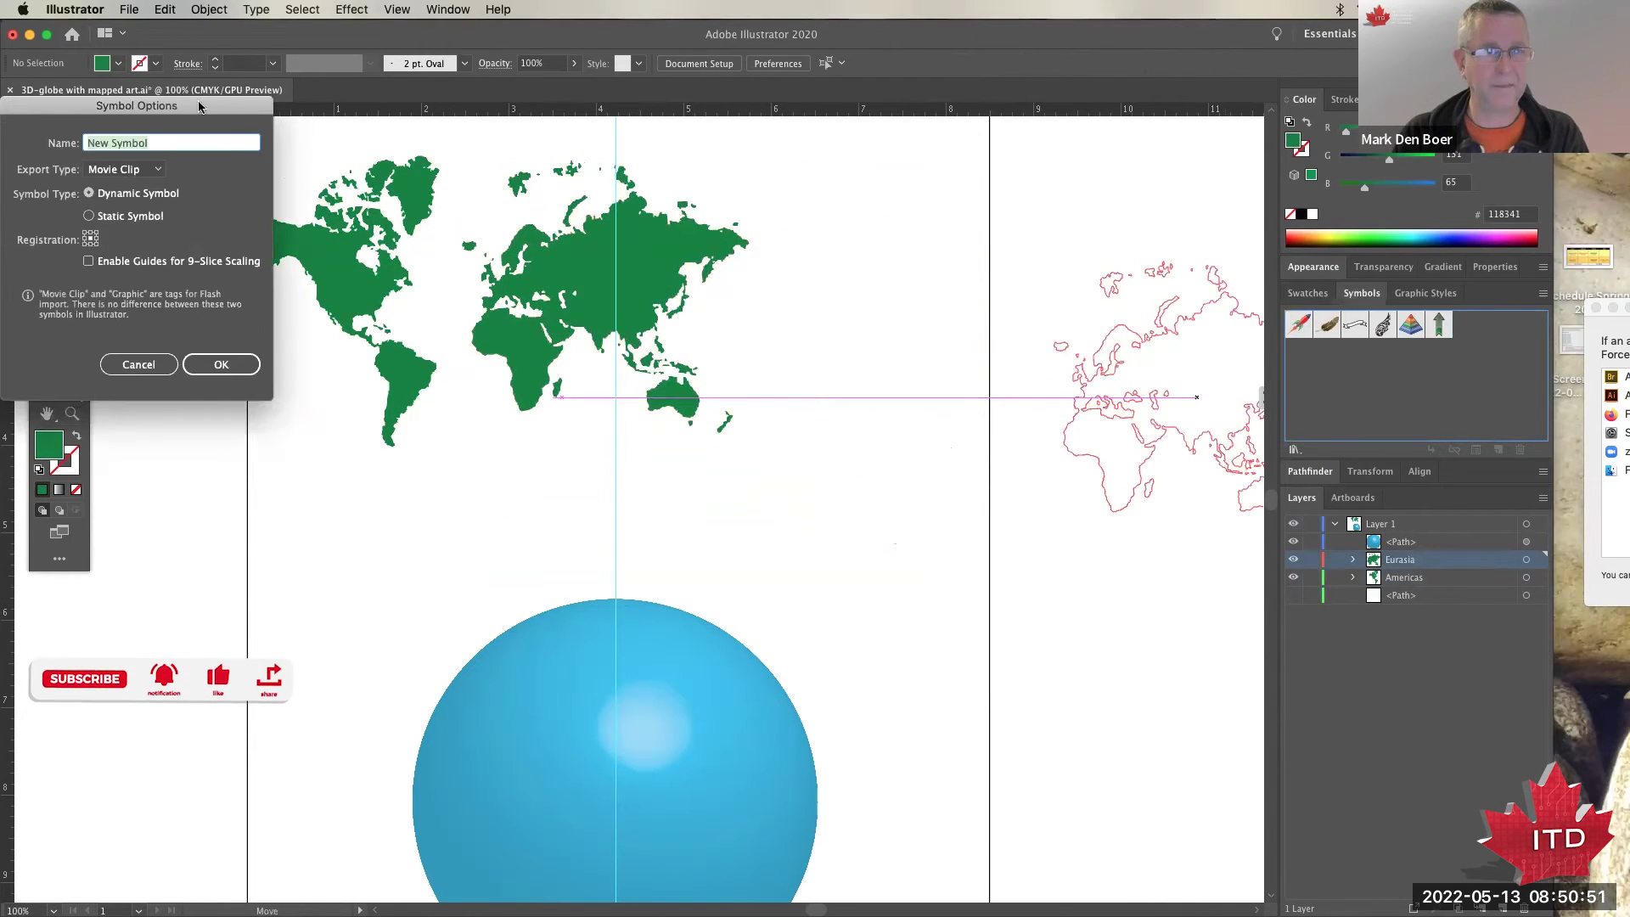
left_click_drag(227, 105, 949, 224)
left_click(848, 278)
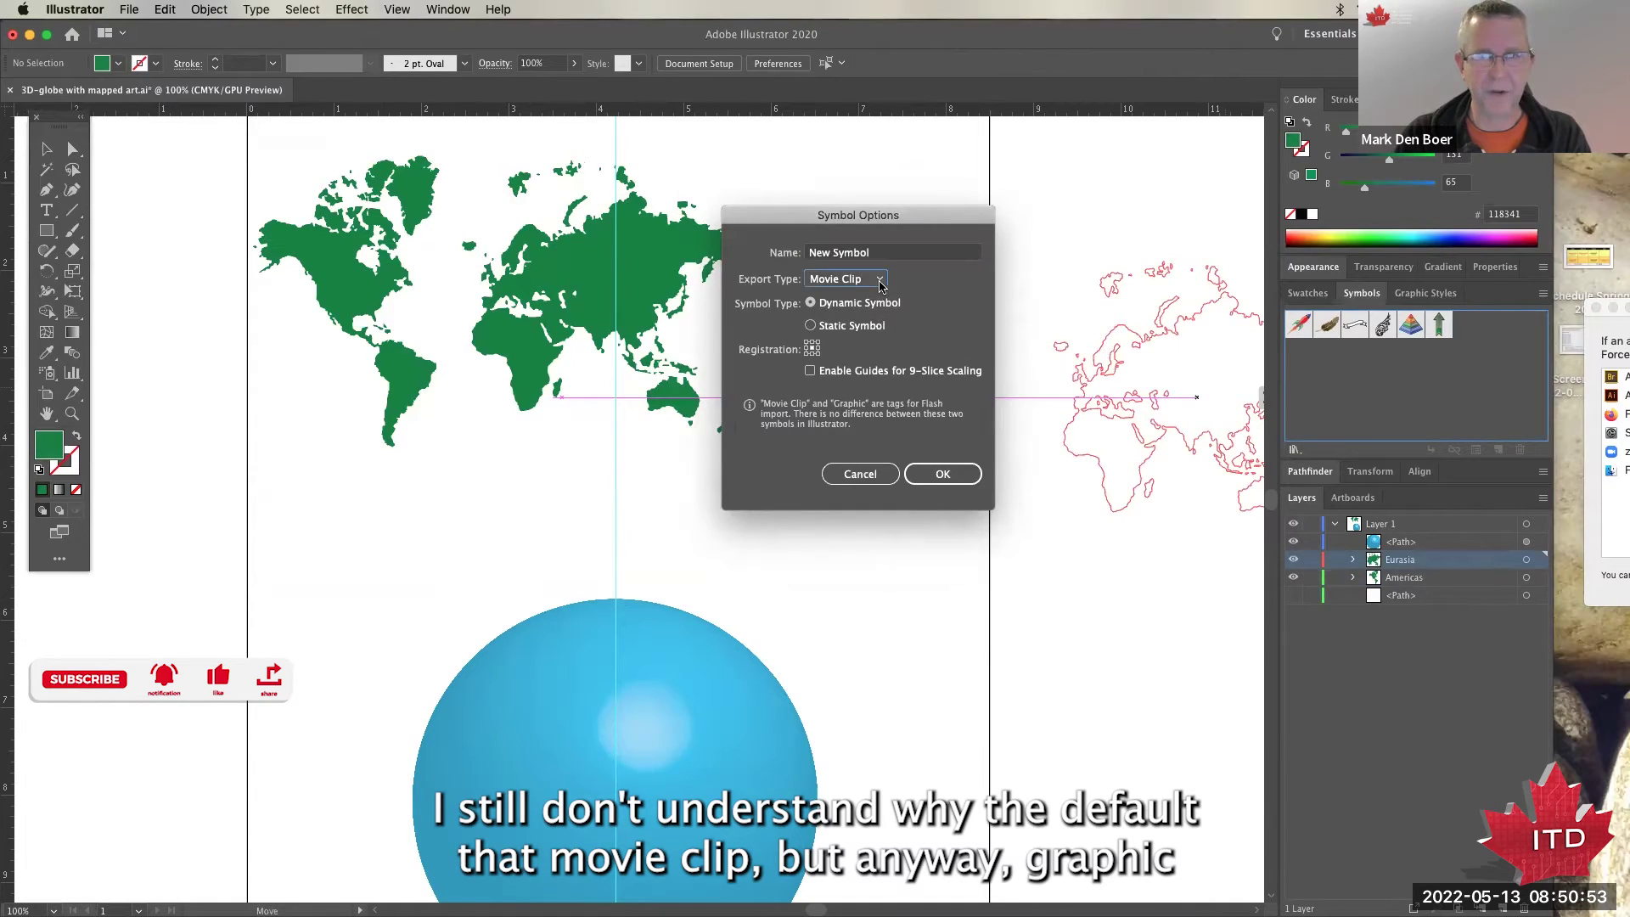
left_click(858, 319)
left_click(889, 253)
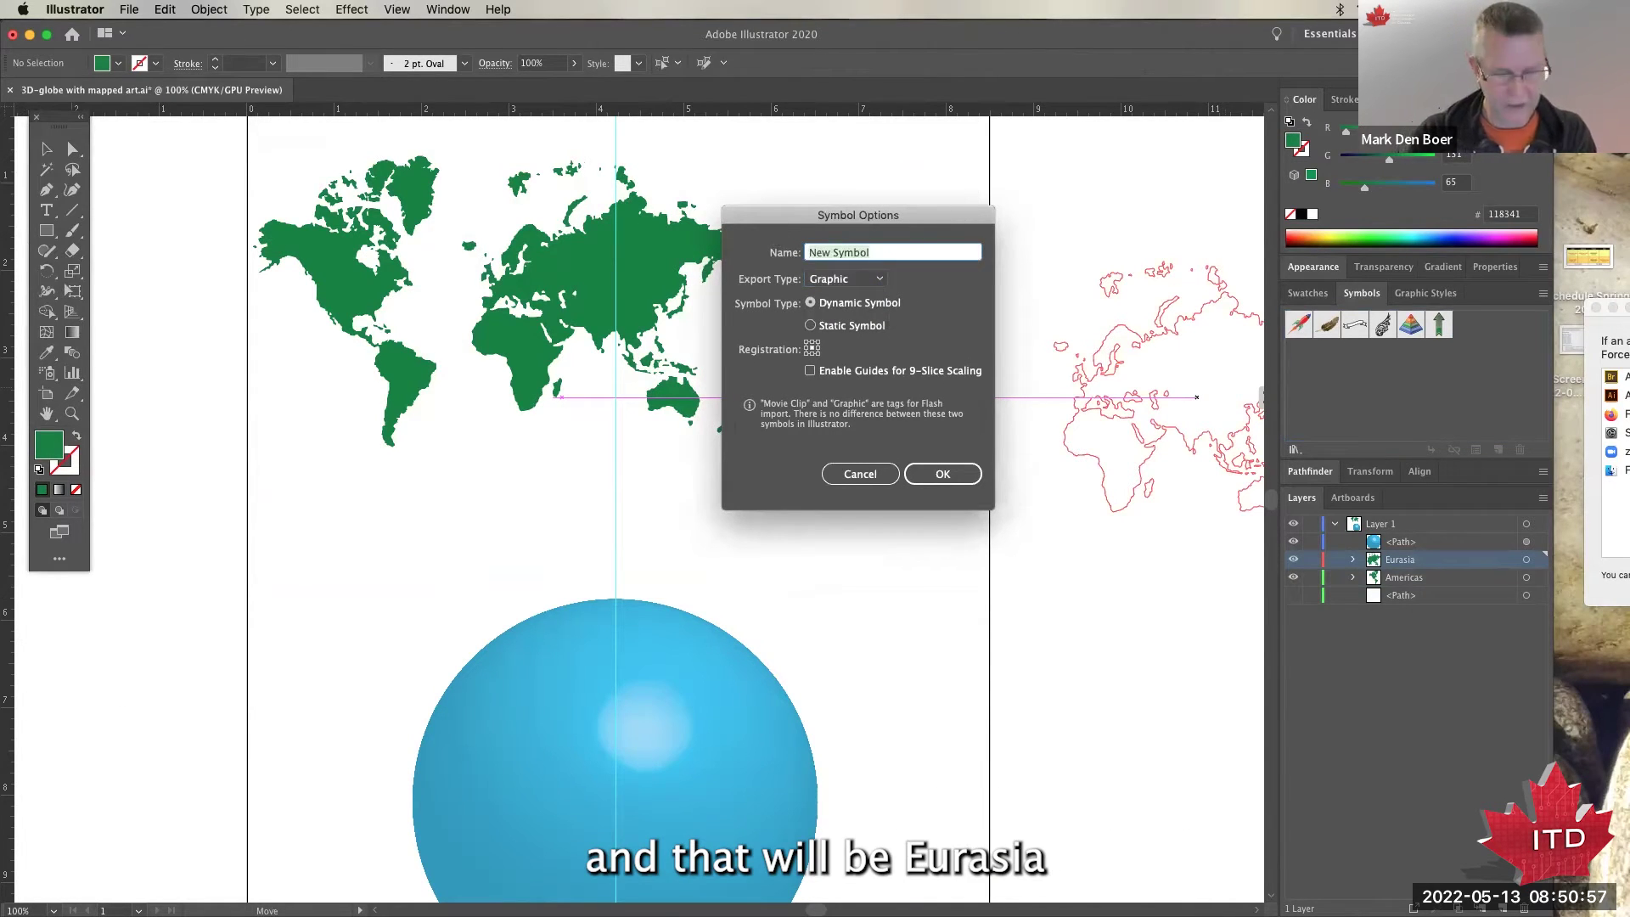
type("Eurasia")
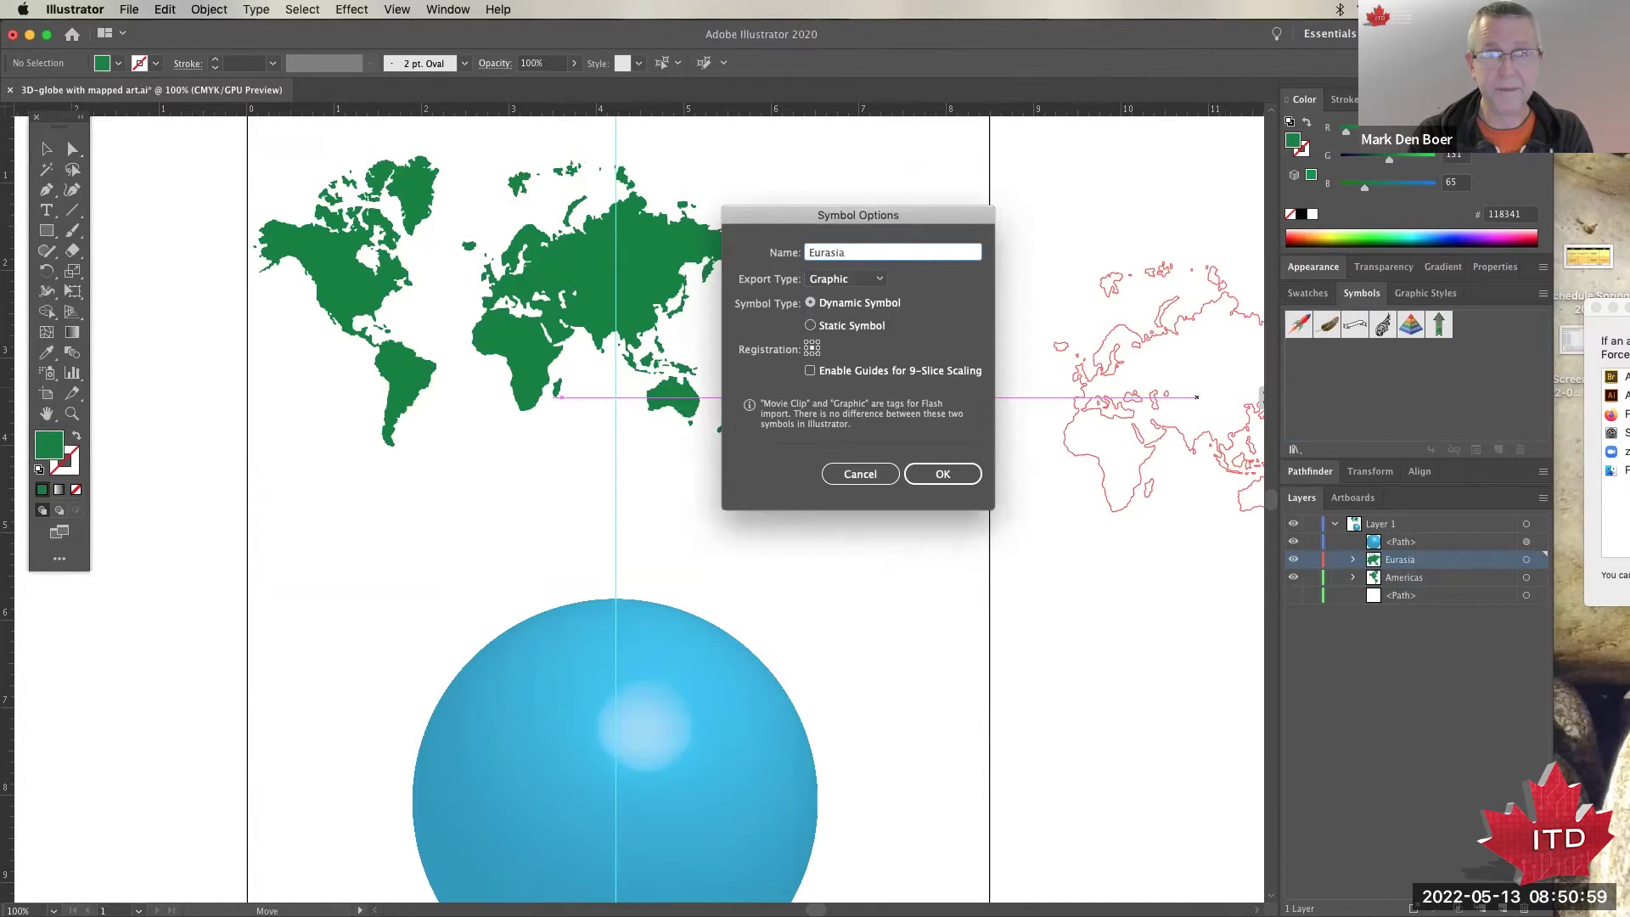
key("Return")
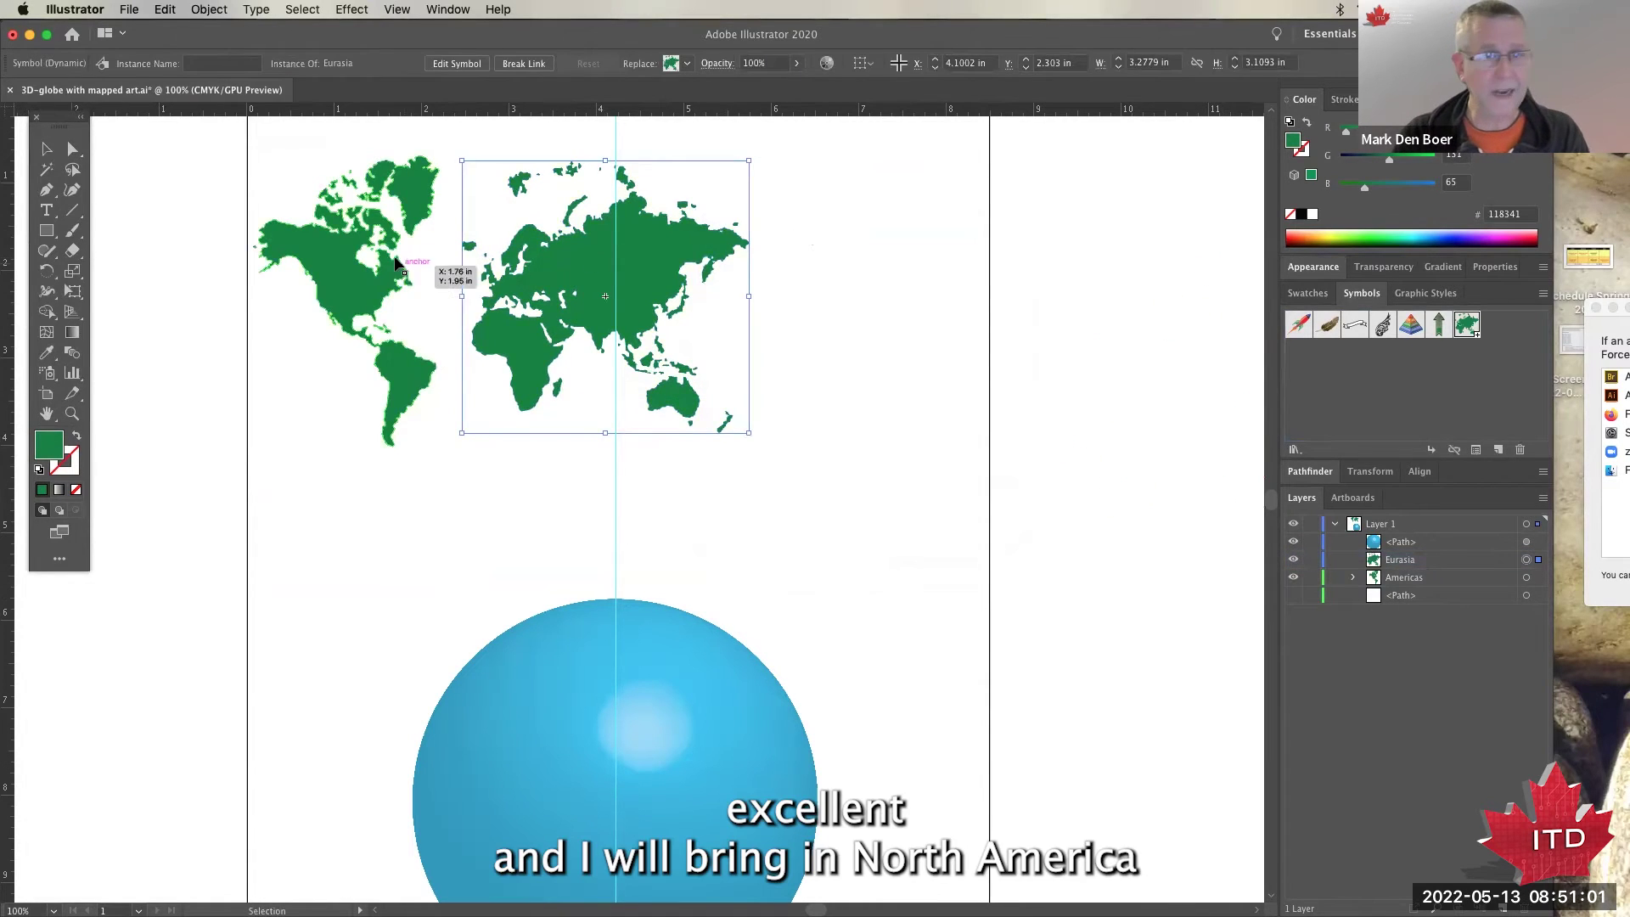
Make the Americas art a Graphic symbol named 'The Americas'.
left_click(376, 276)
left_click_drag(368, 277, 1459, 392)
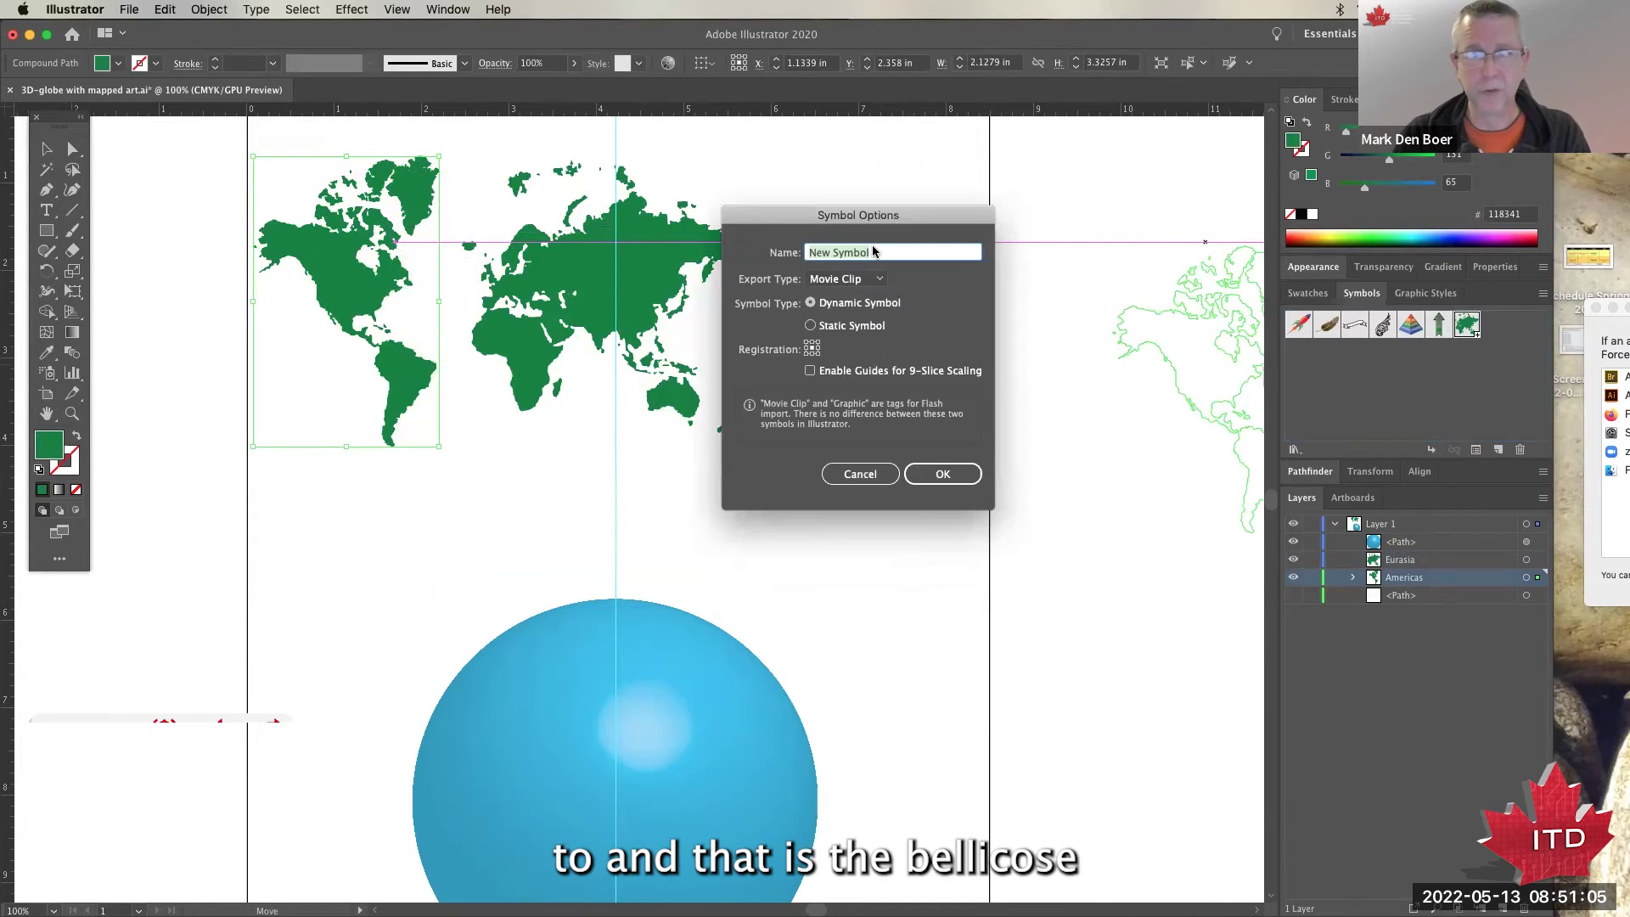
type("The Americas")
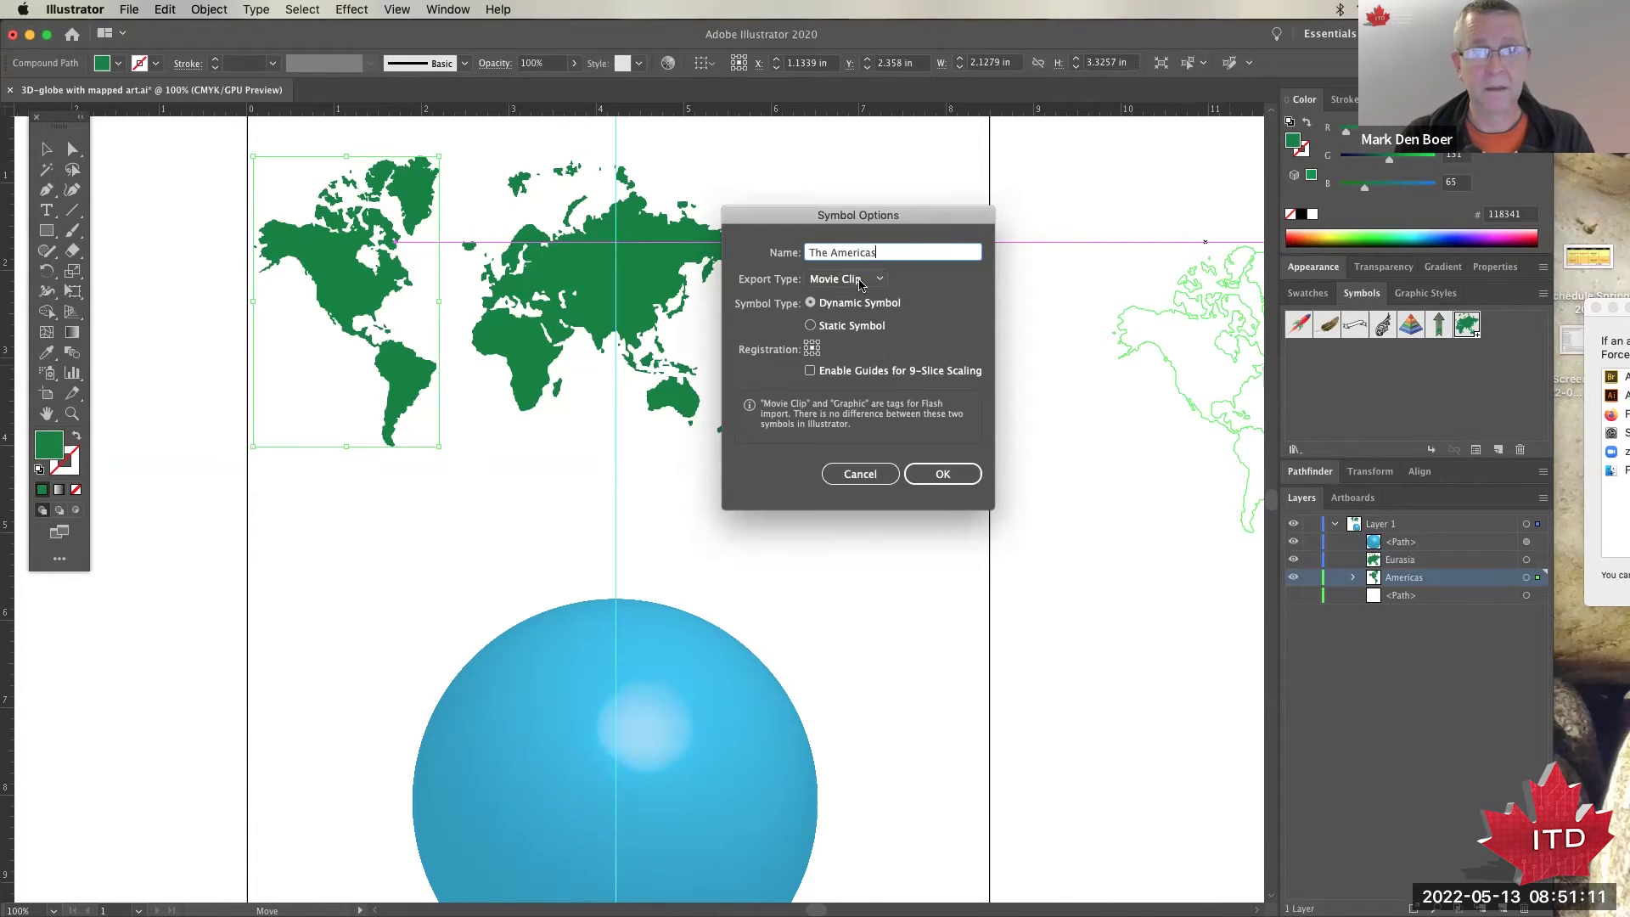
left_click(866, 280)
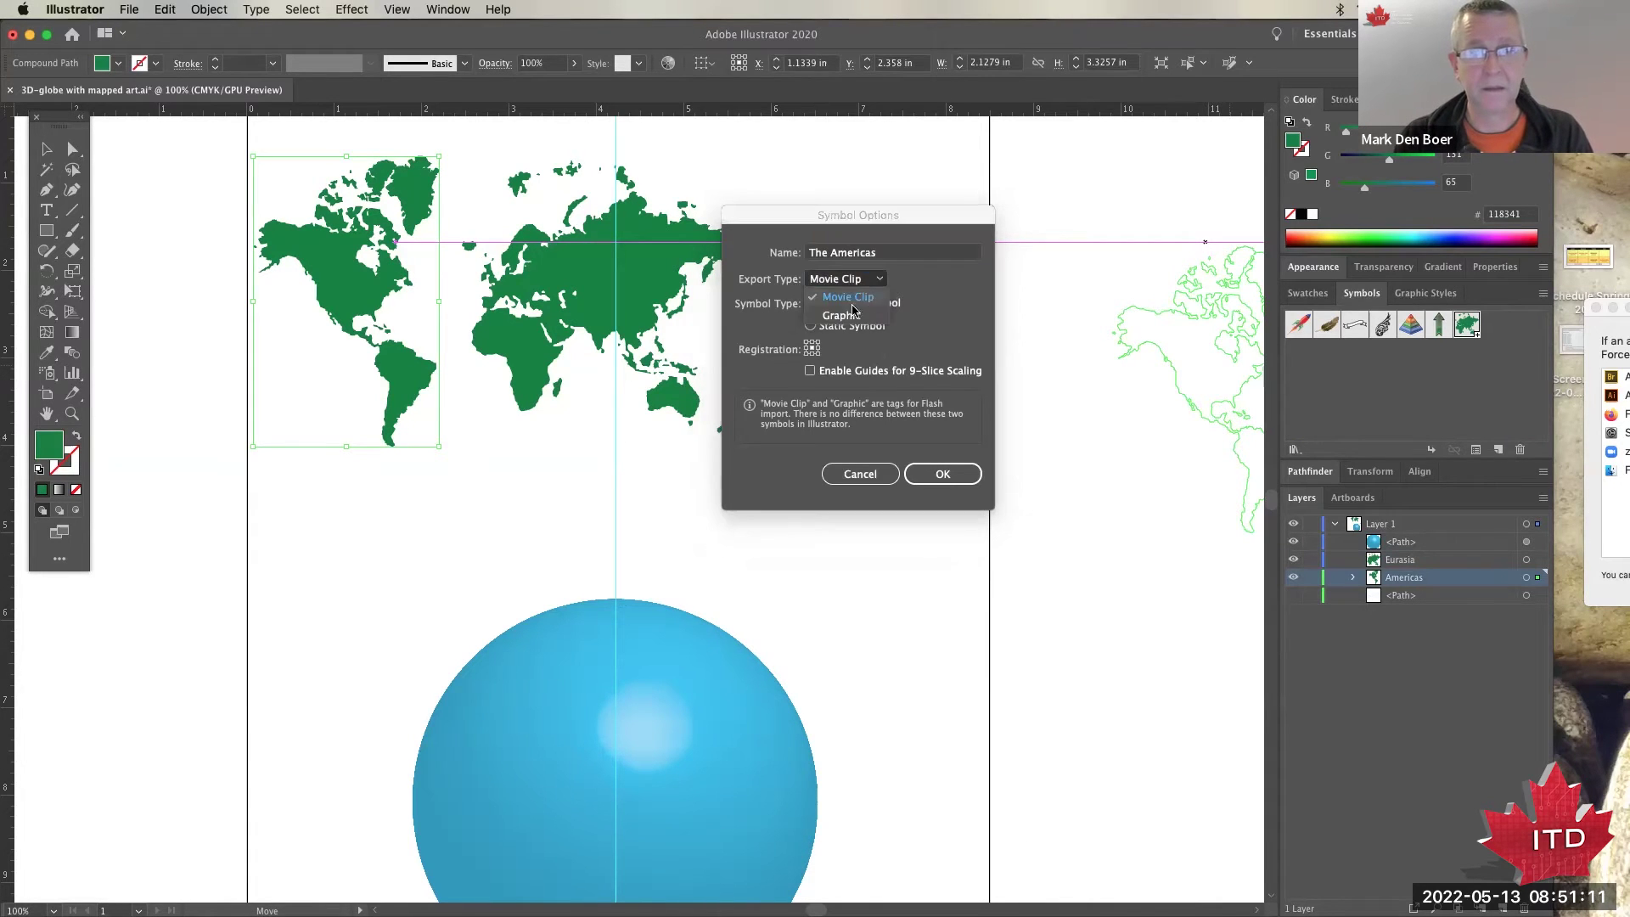
left_click(851, 317)
left_click(943, 473)
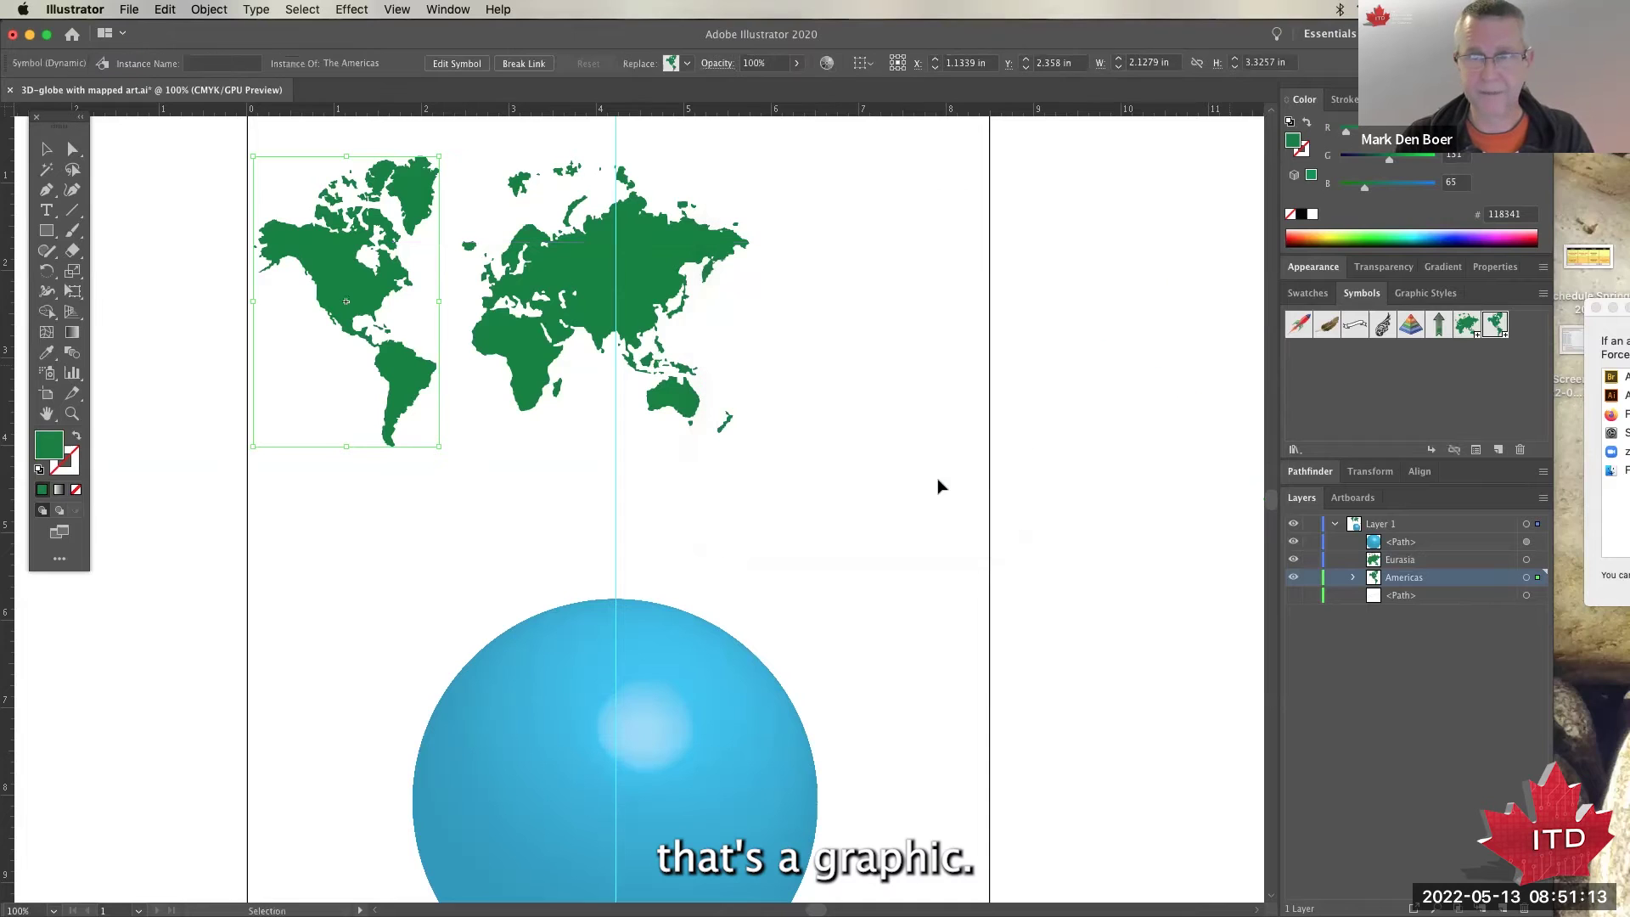
Select the blue sphere and open Map Art from its 3D Revolve effect in Appearance.
left_click(925, 495)
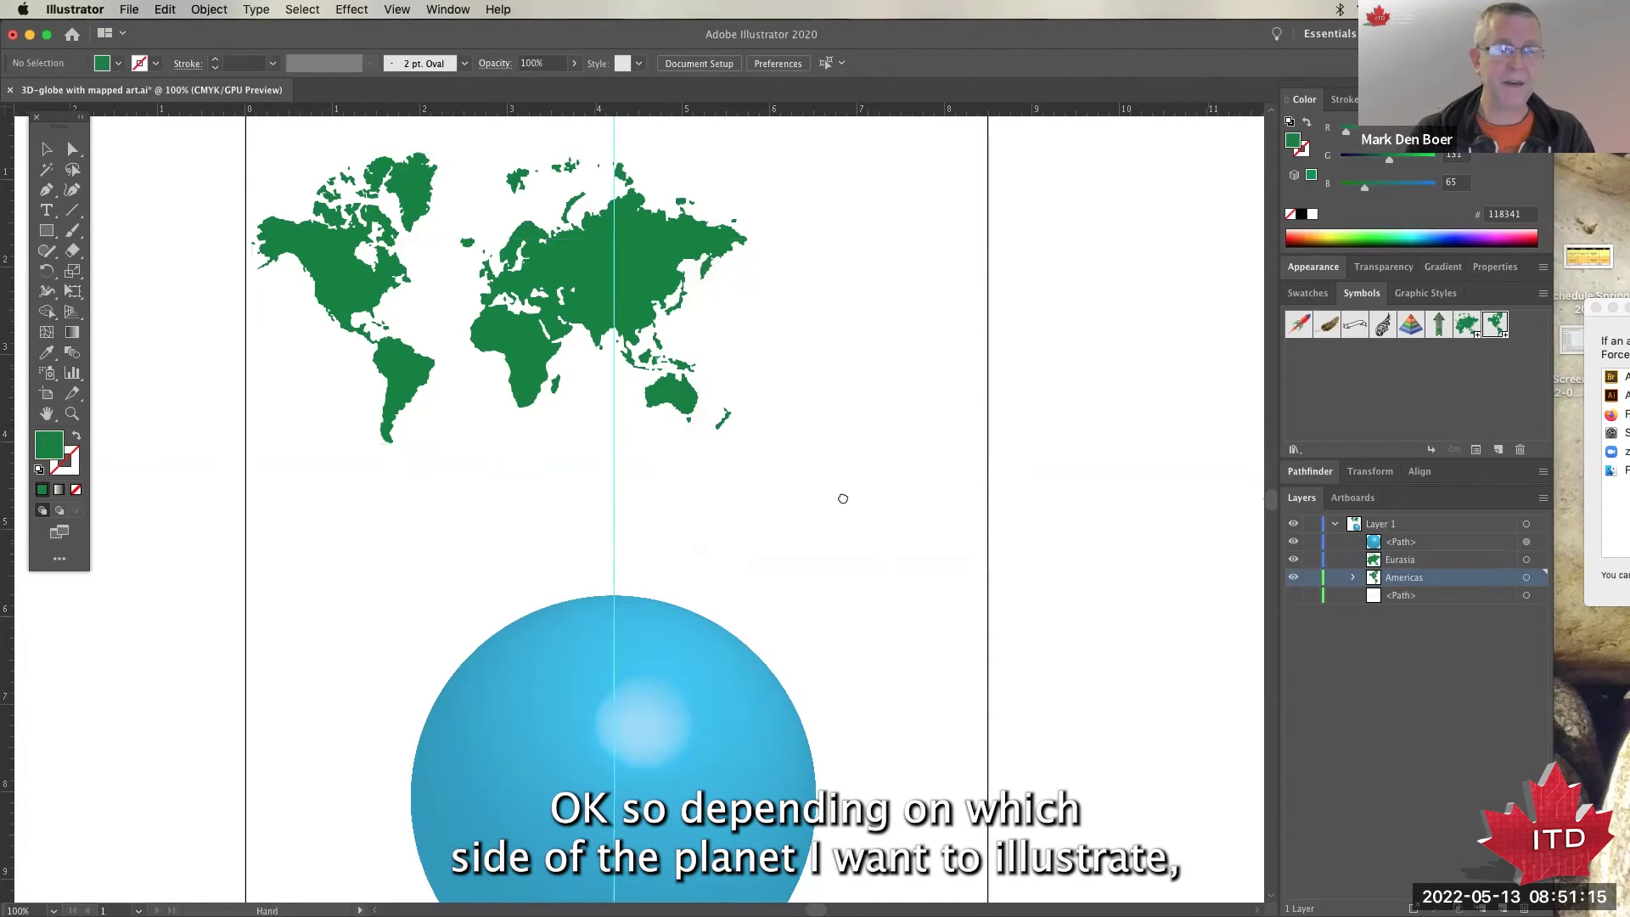
scroll(841, 458, "down", 5)
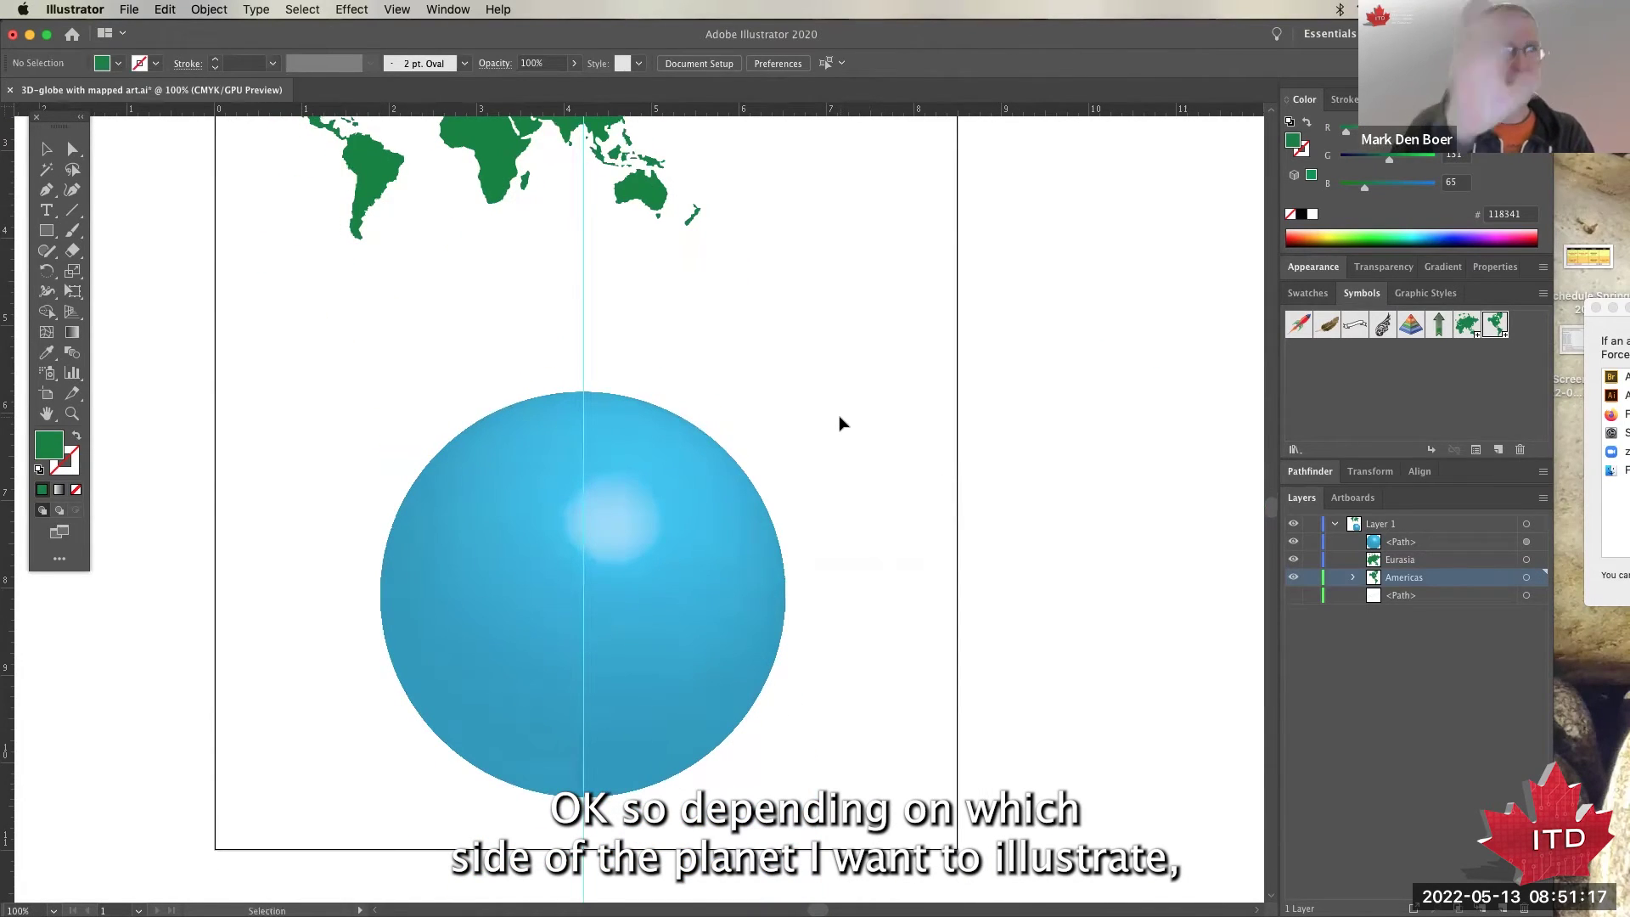
left_click(626, 537)
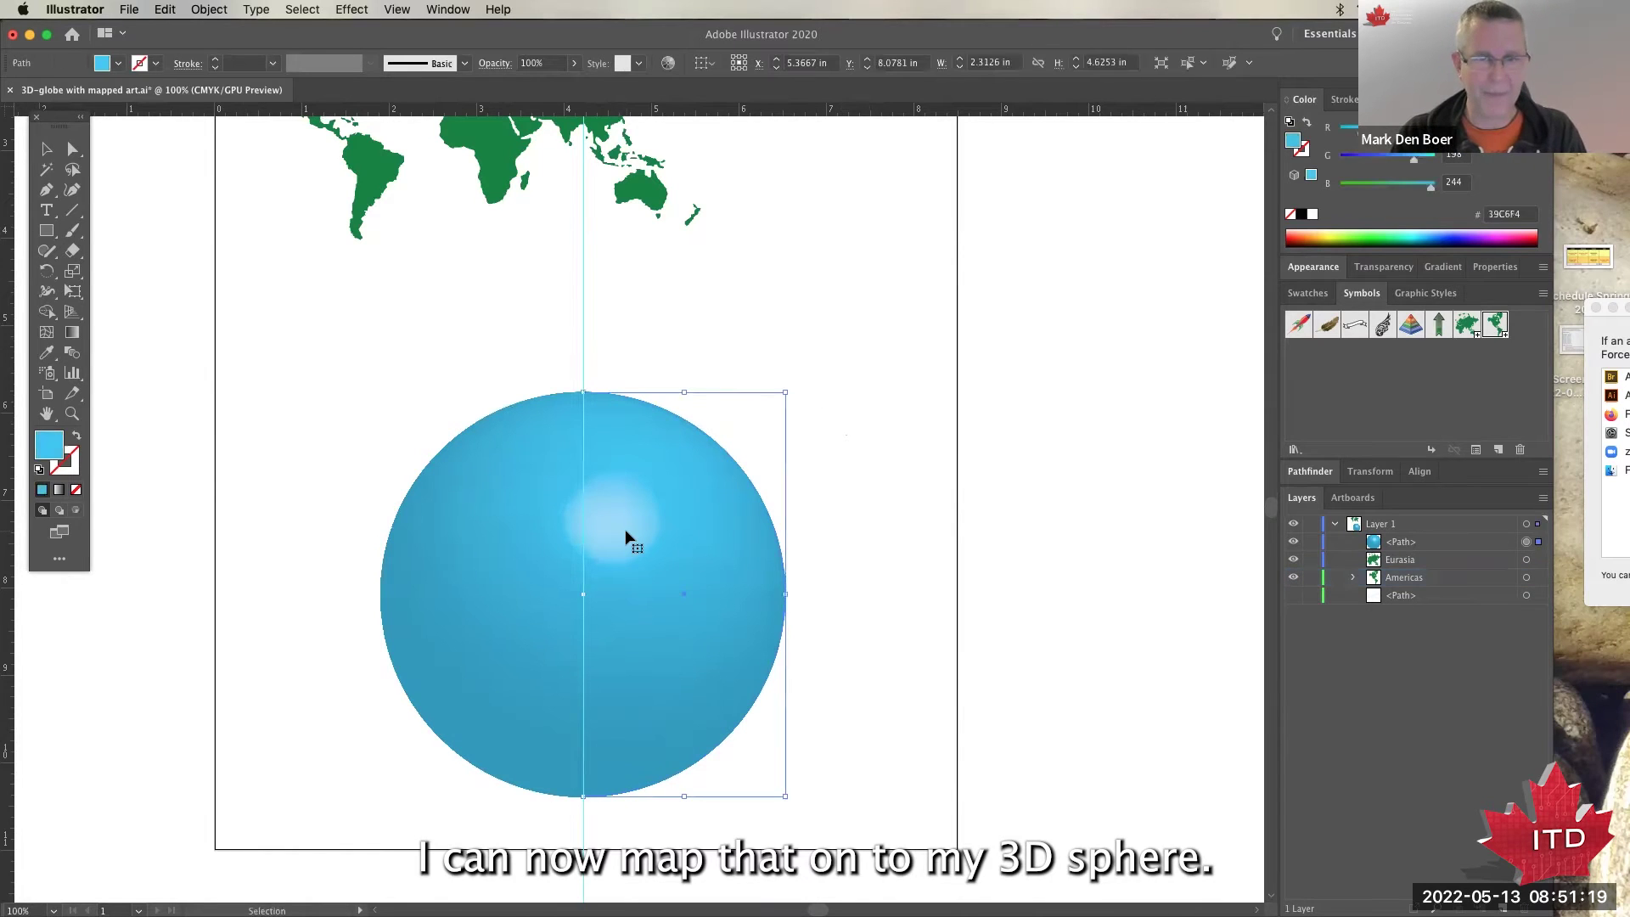
left_click(1313, 267)
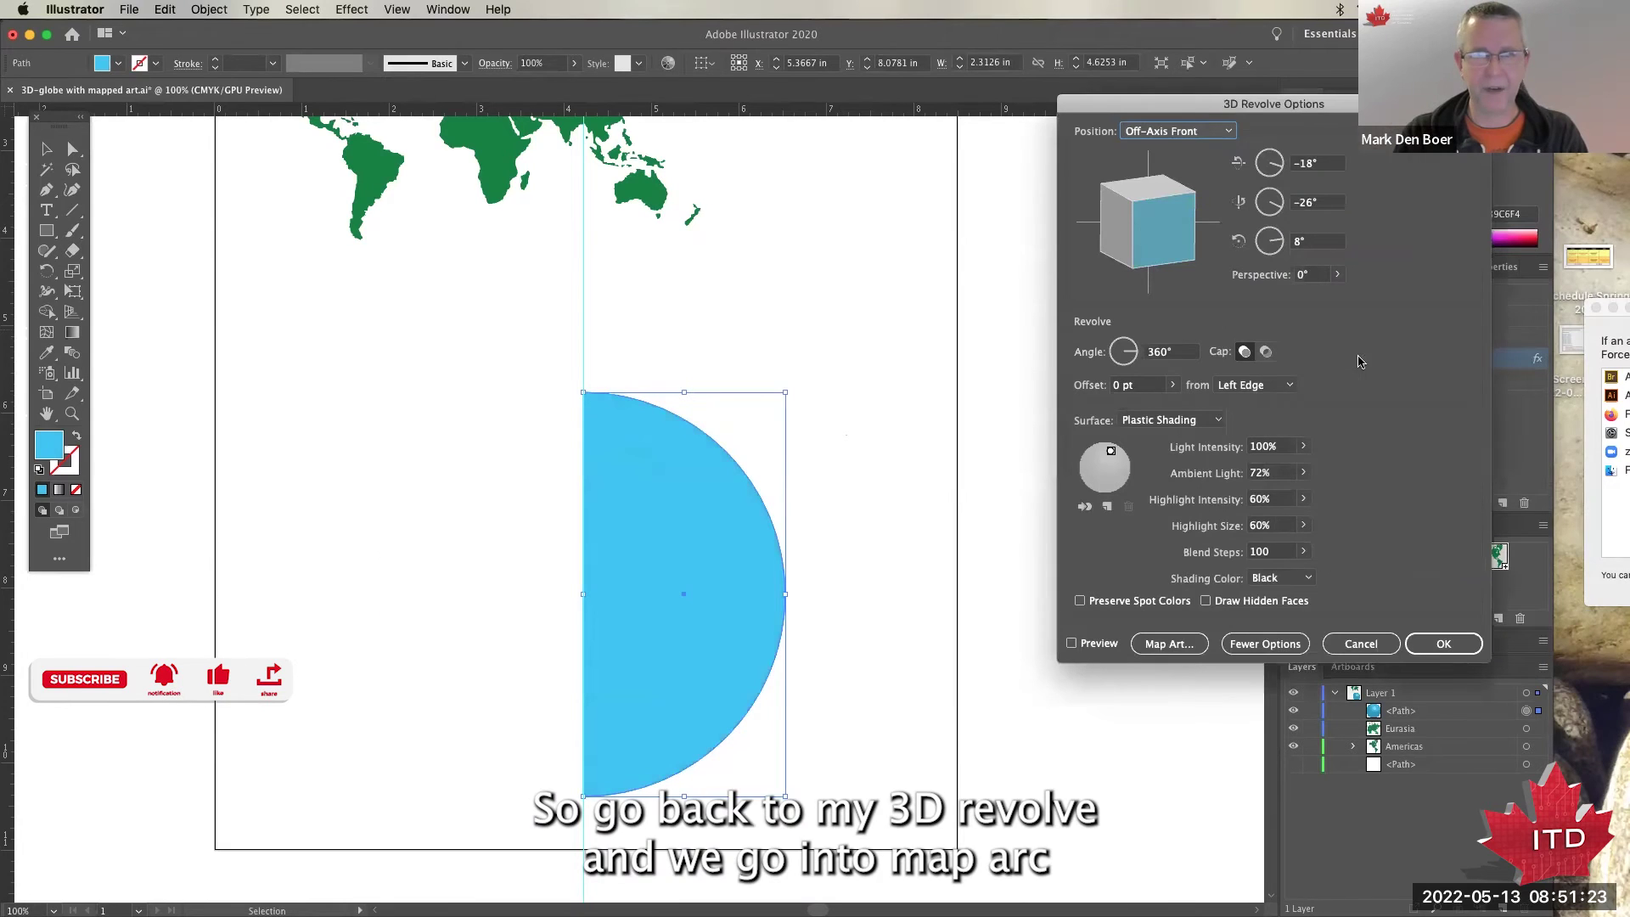
left_click(1176, 643)
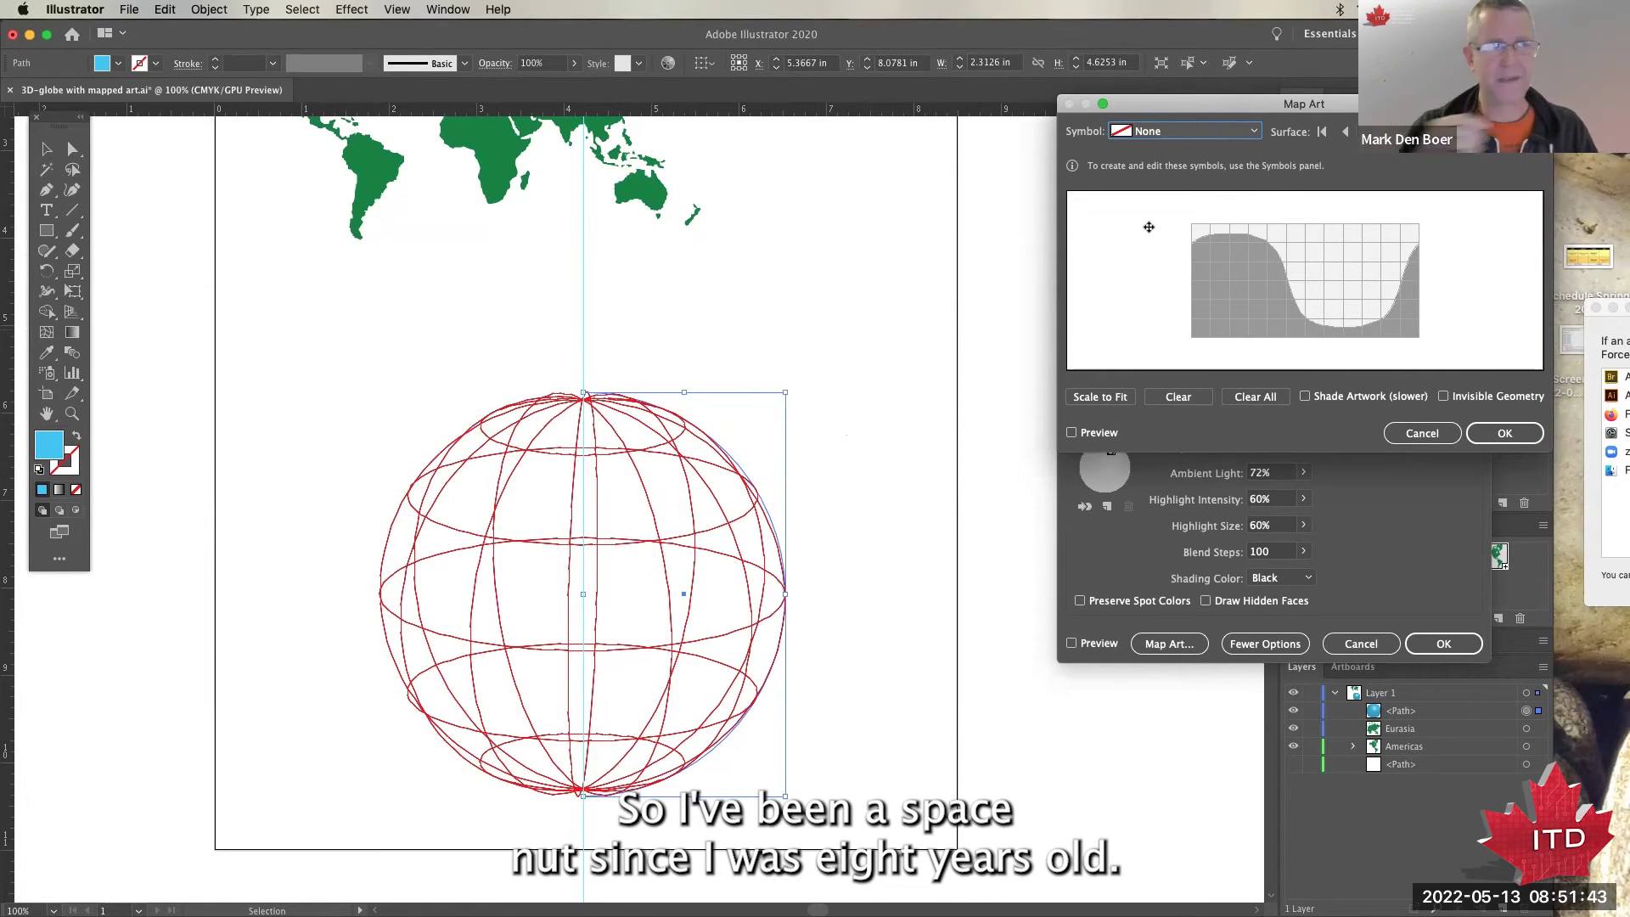
In a new Firefox window, search 'nasa tracking' and browse the image results.
key("super+Tab")
key("super+Tab")
key("super+Tab")
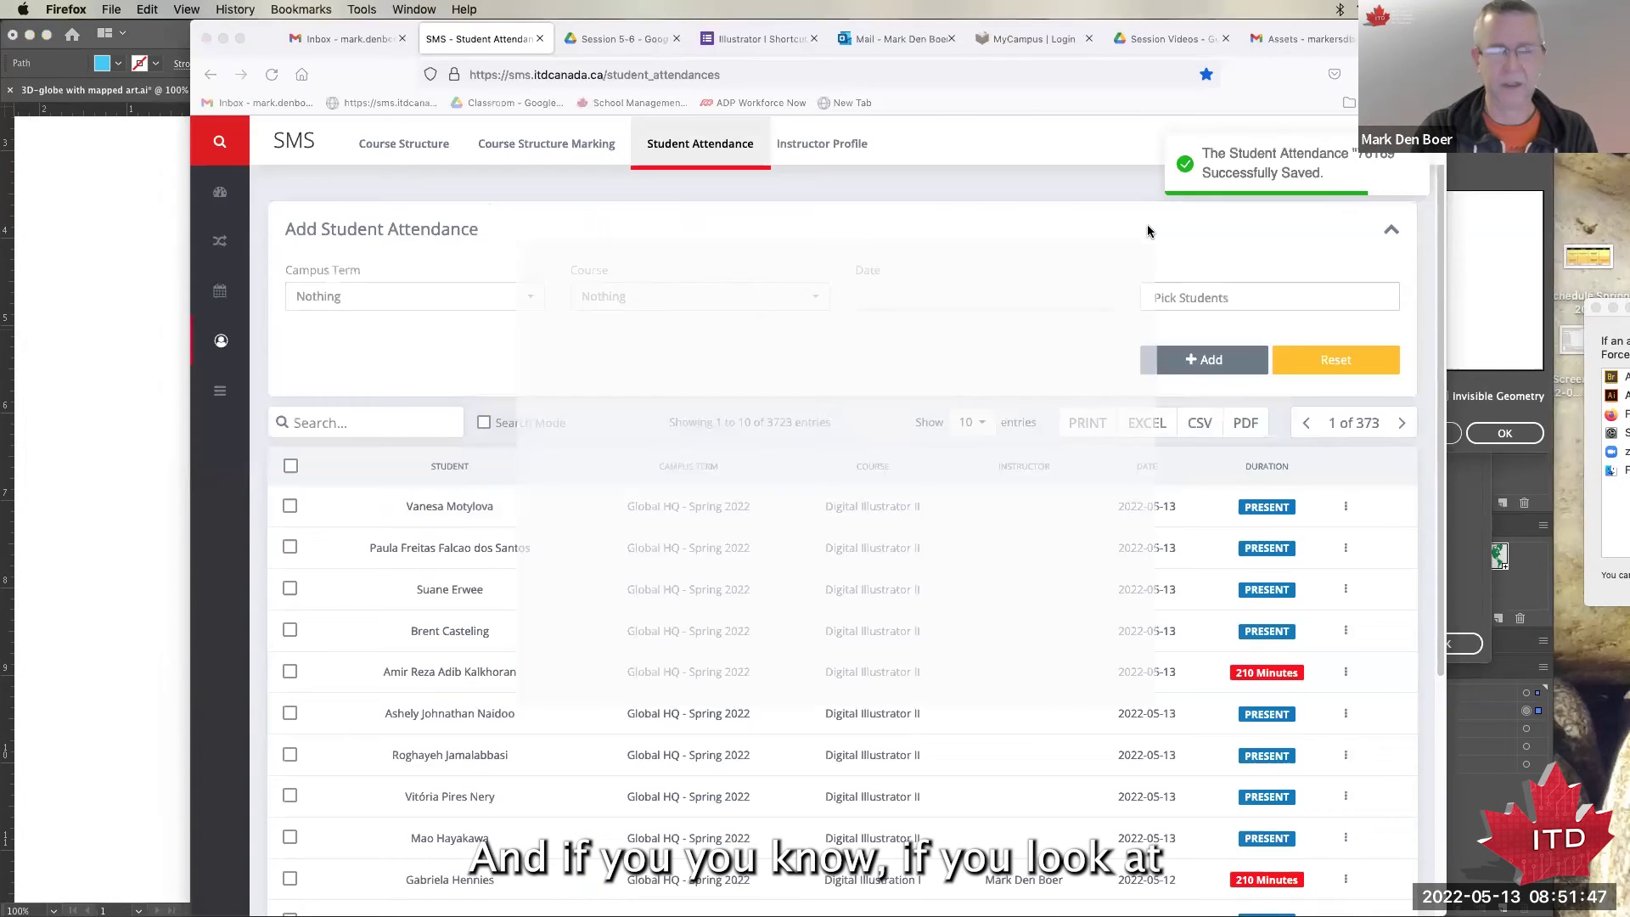
key("super+n")
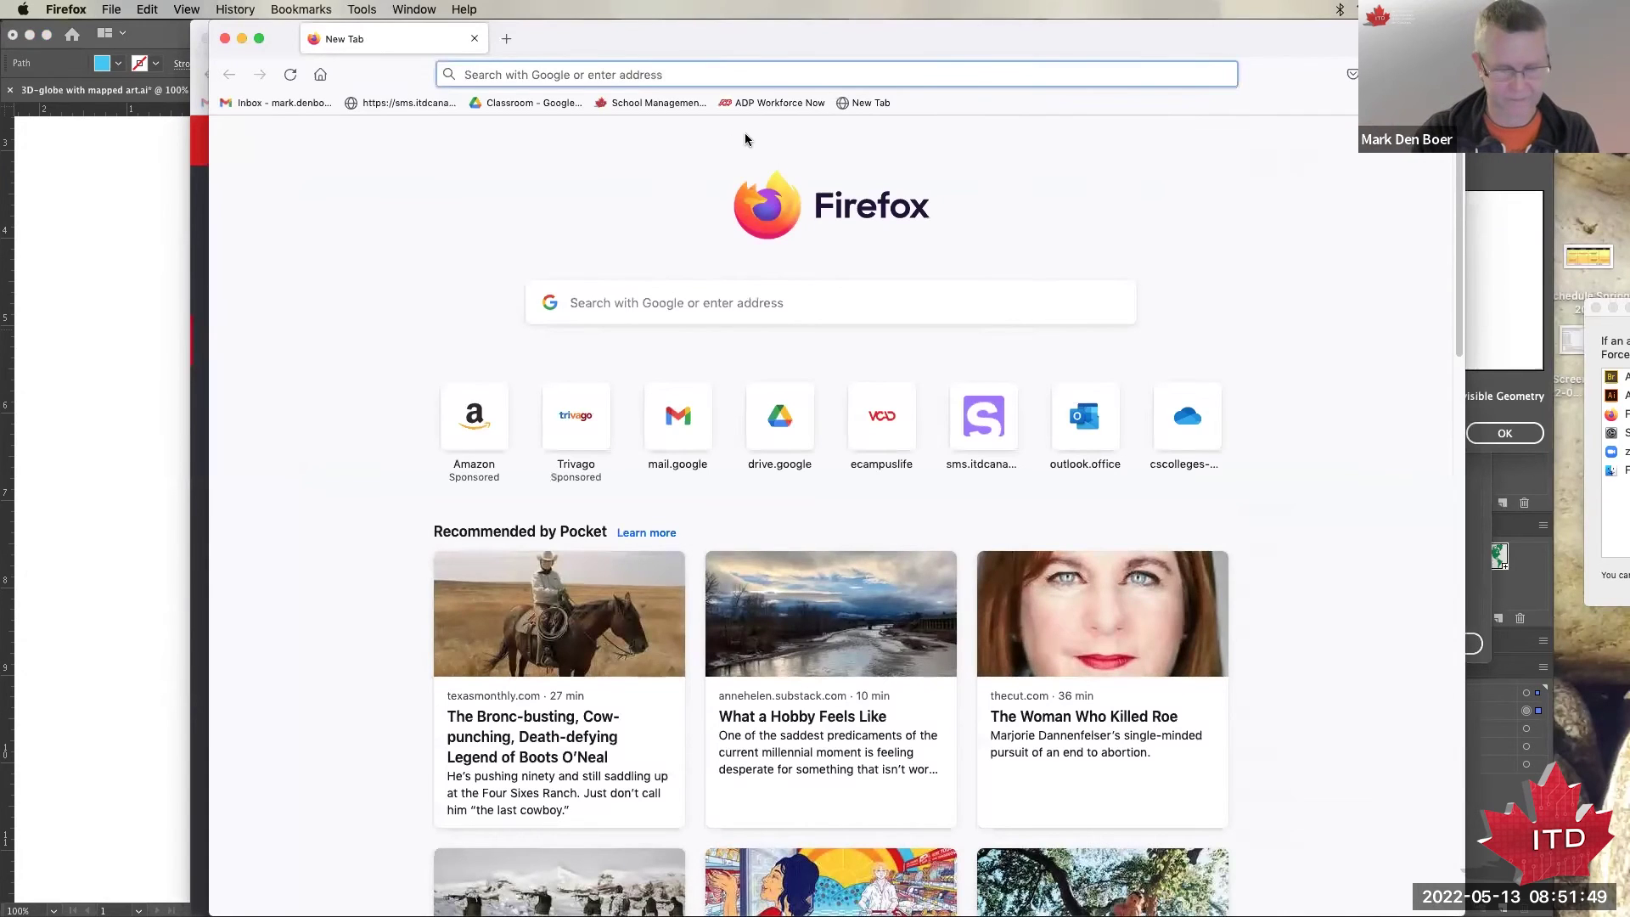
type("nasa tracking")
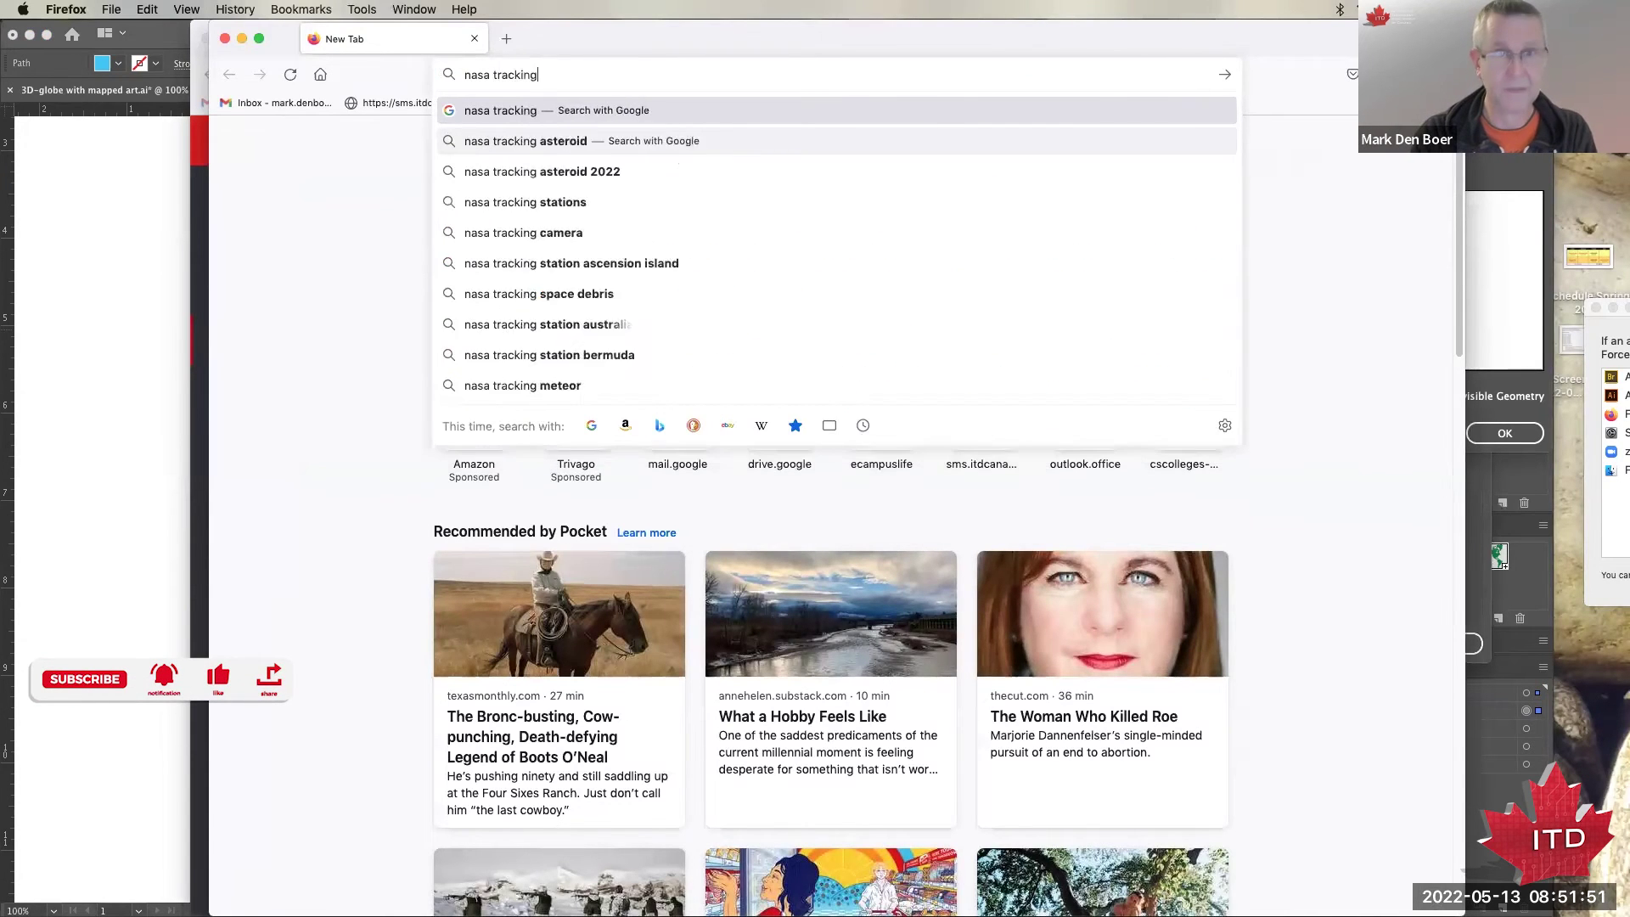
key("Return")
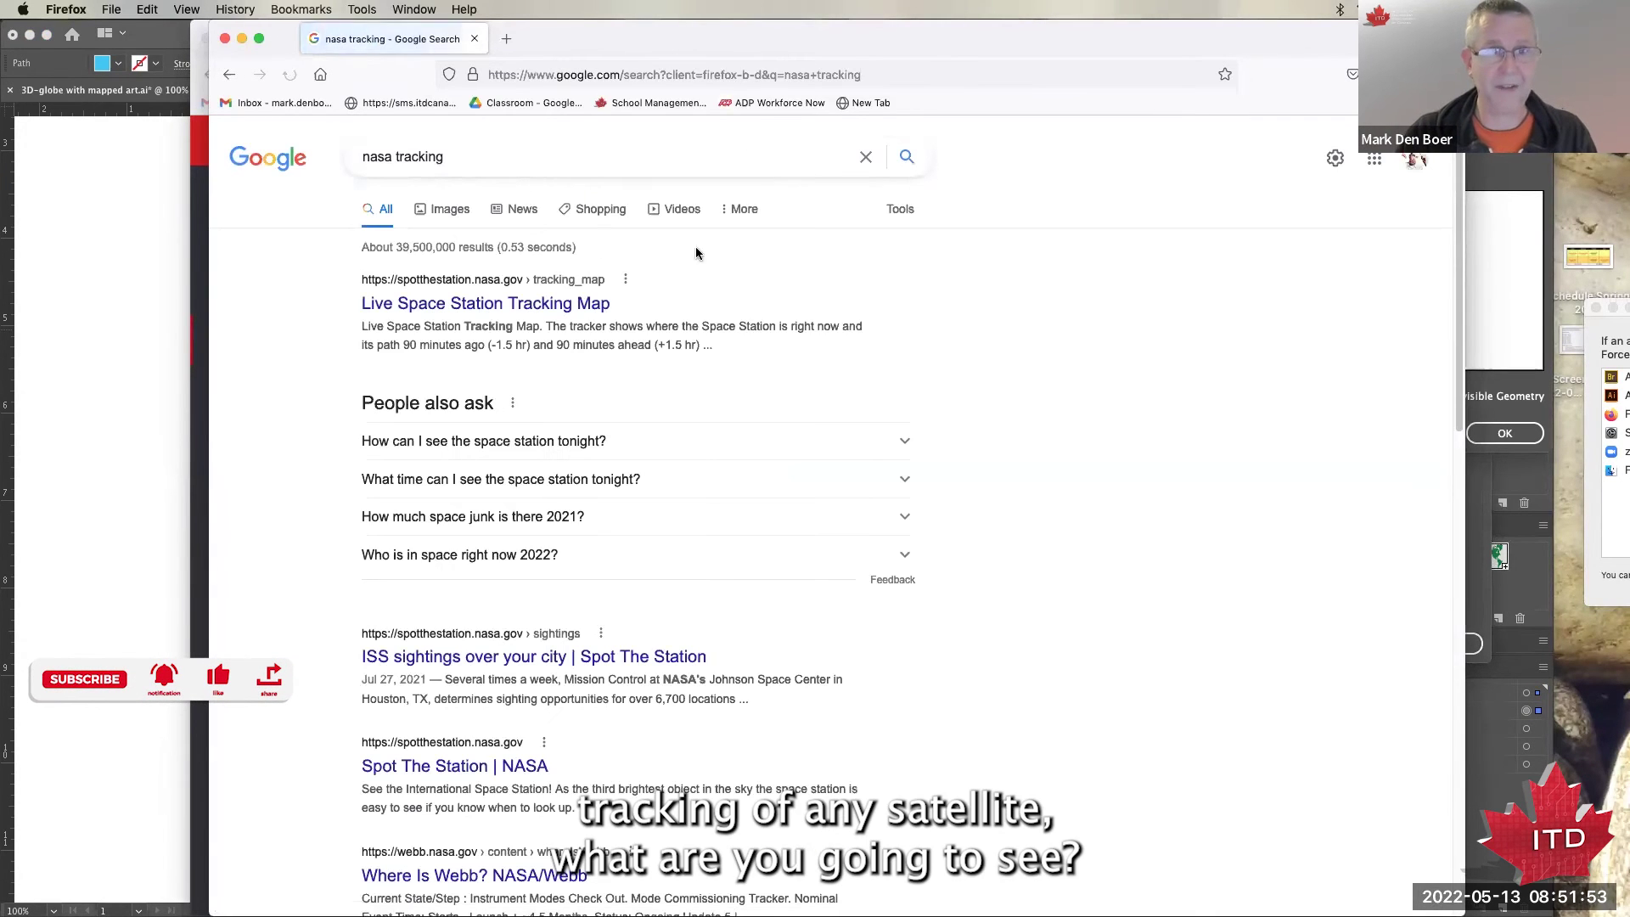
left_click(463, 213)
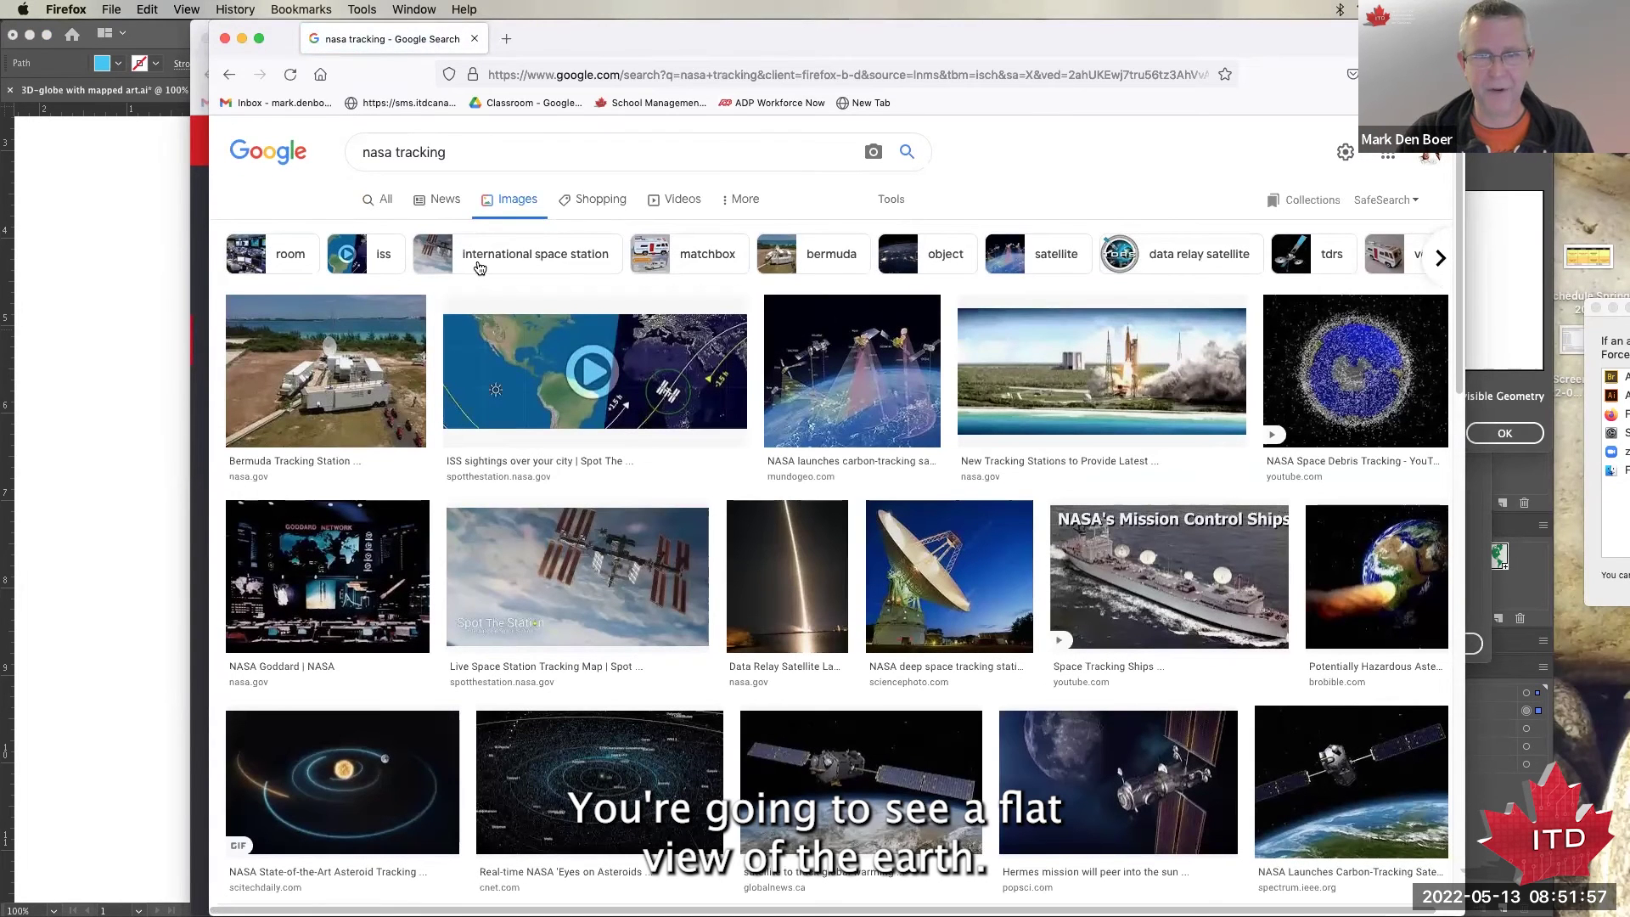
scroll(753, 445, "down", 7)
scroll(752, 446, "down", 15)
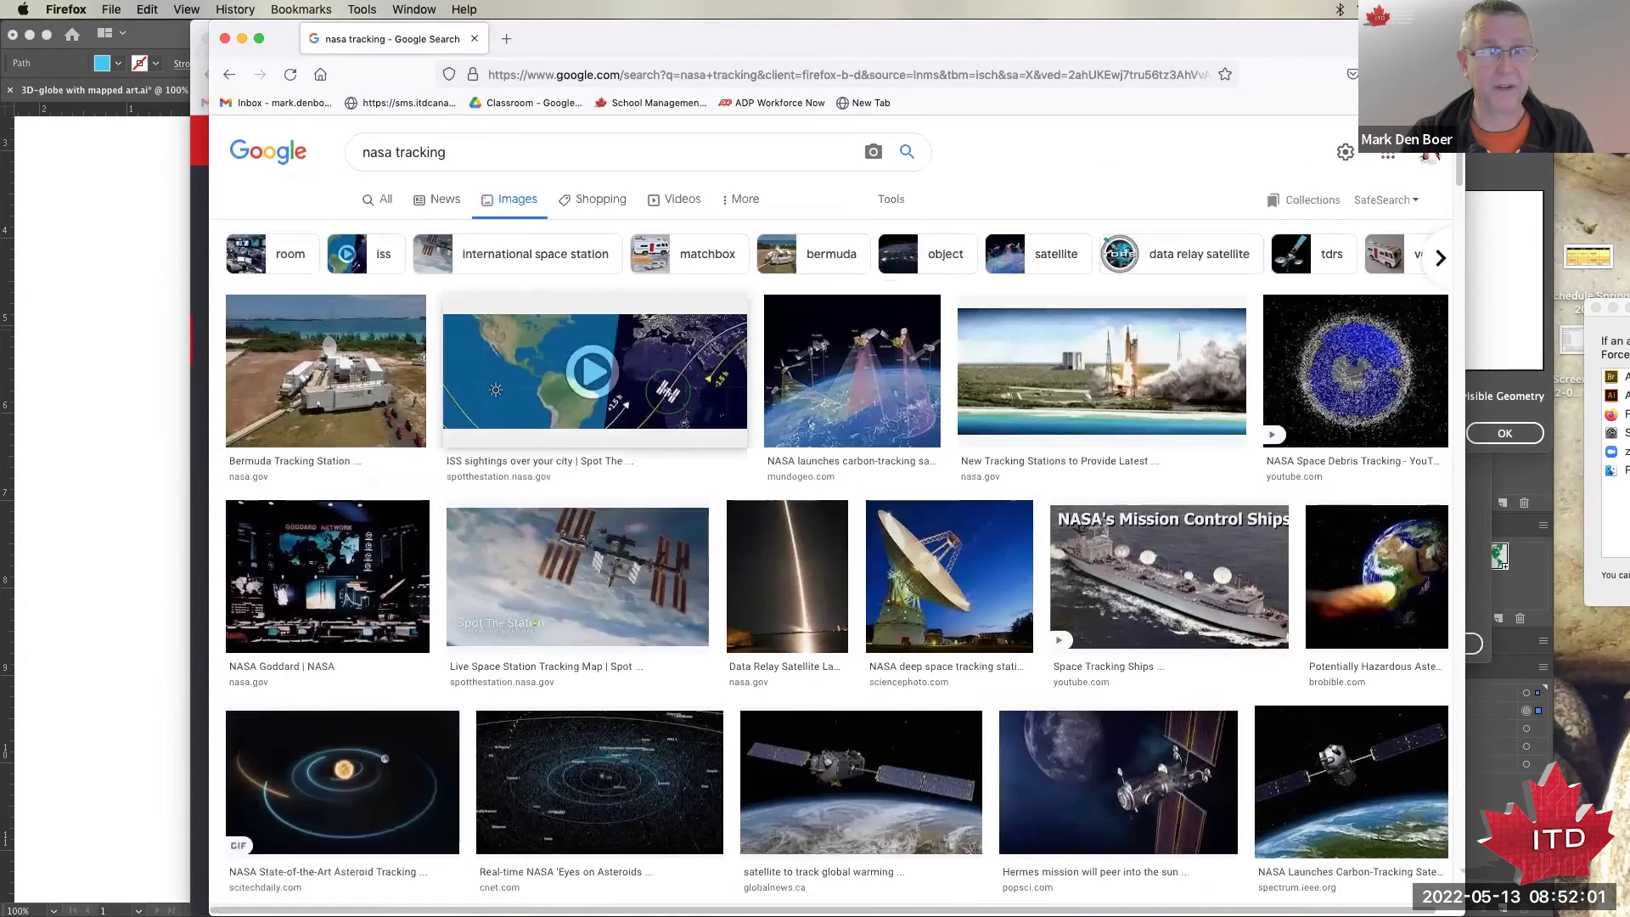
Refine the image search to 'nasa tracking chart', then return to Illustrator.
left_click(459, 152)
type("chart")
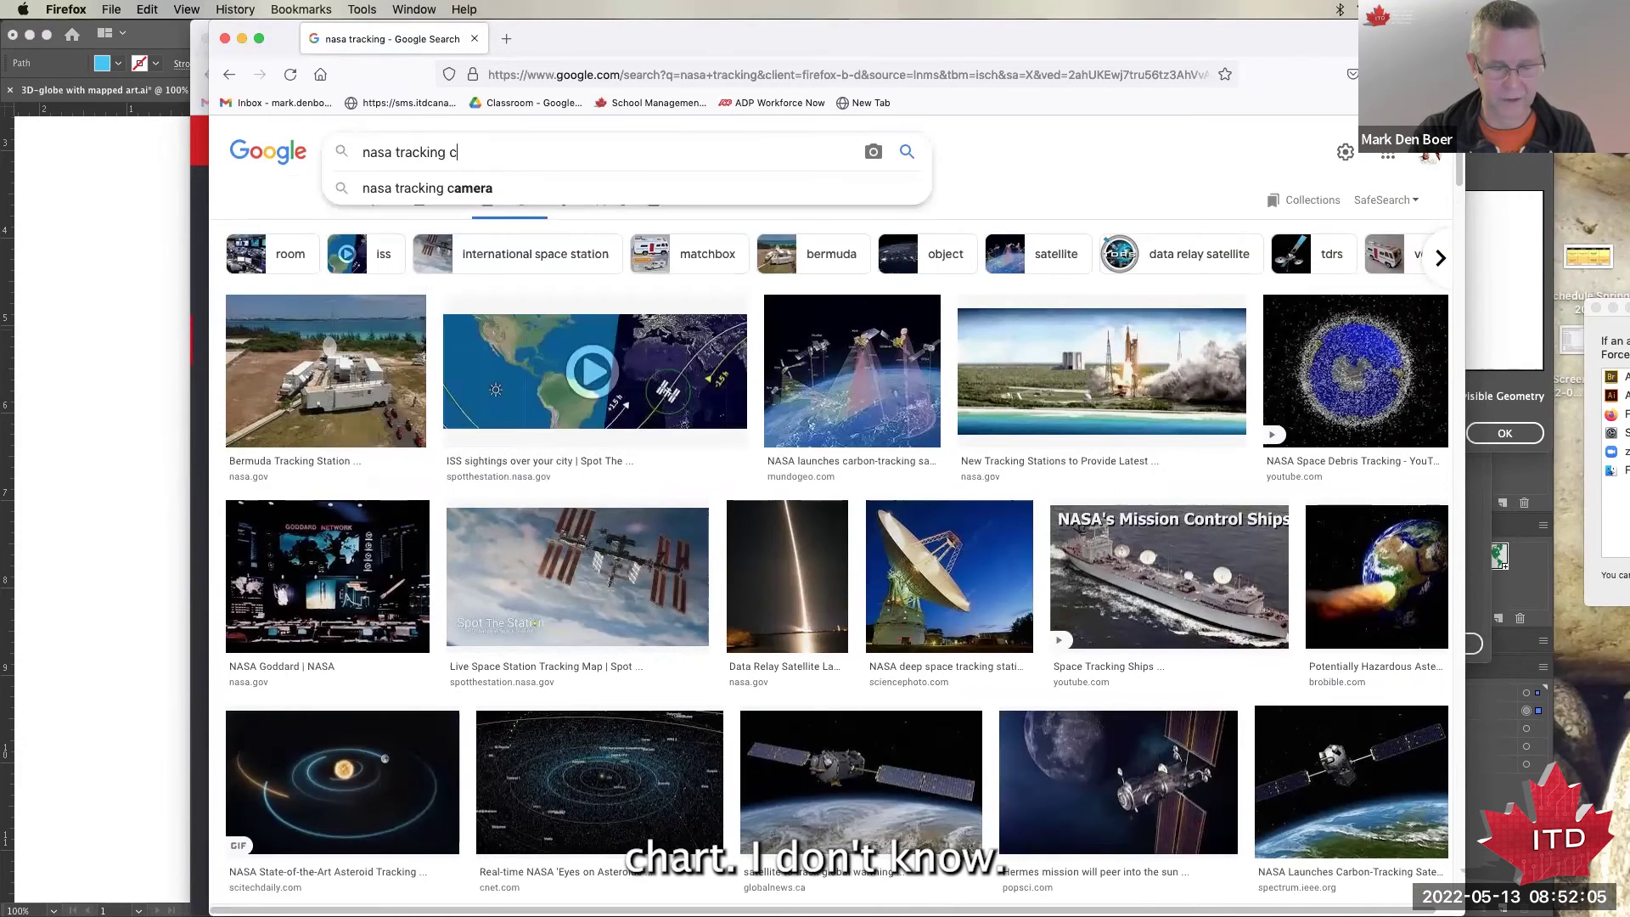
key("Return")
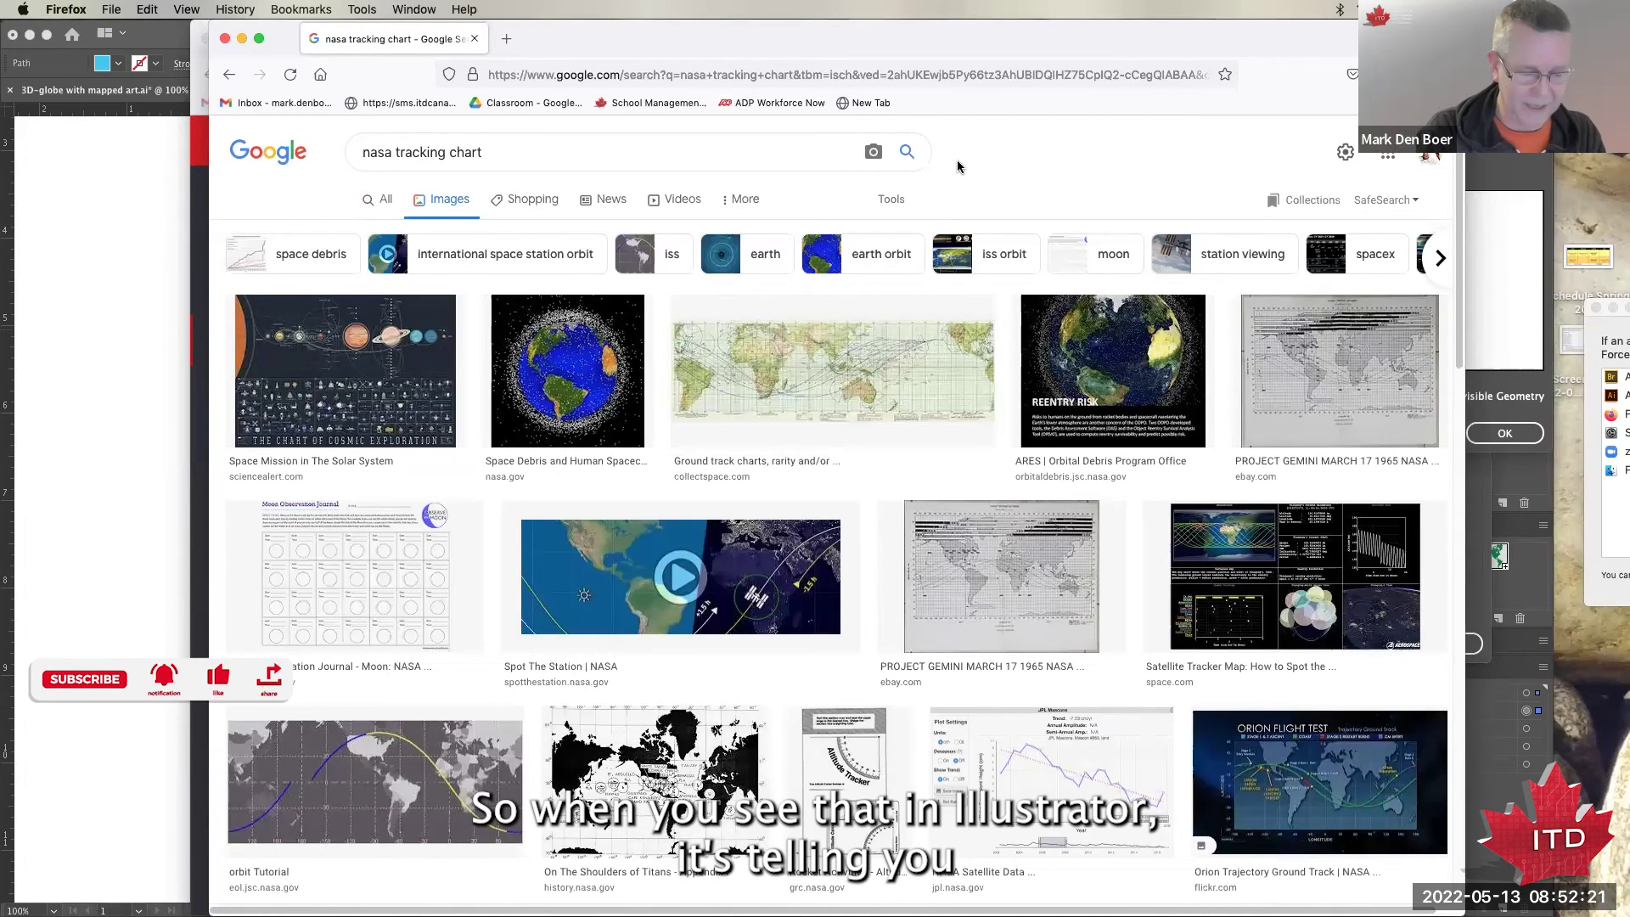
key("super+w")
key("super+Tab")
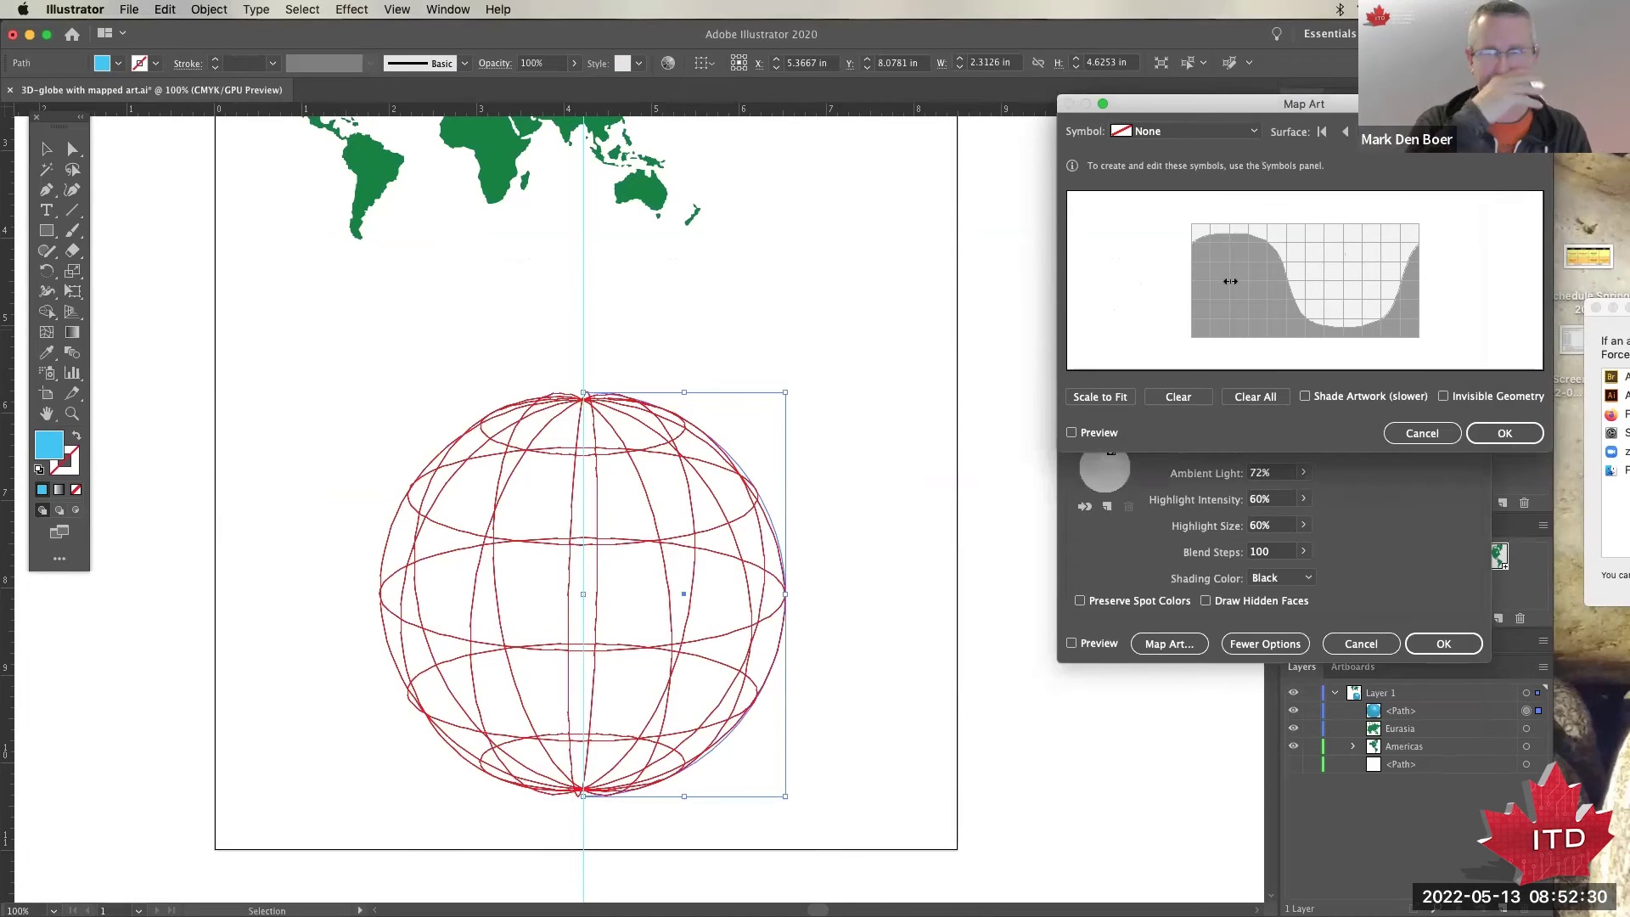
Map the Eurasia symbol onto the lit surface with preview, enlarge it and shift it slightly north.
left_click(1254, 131)
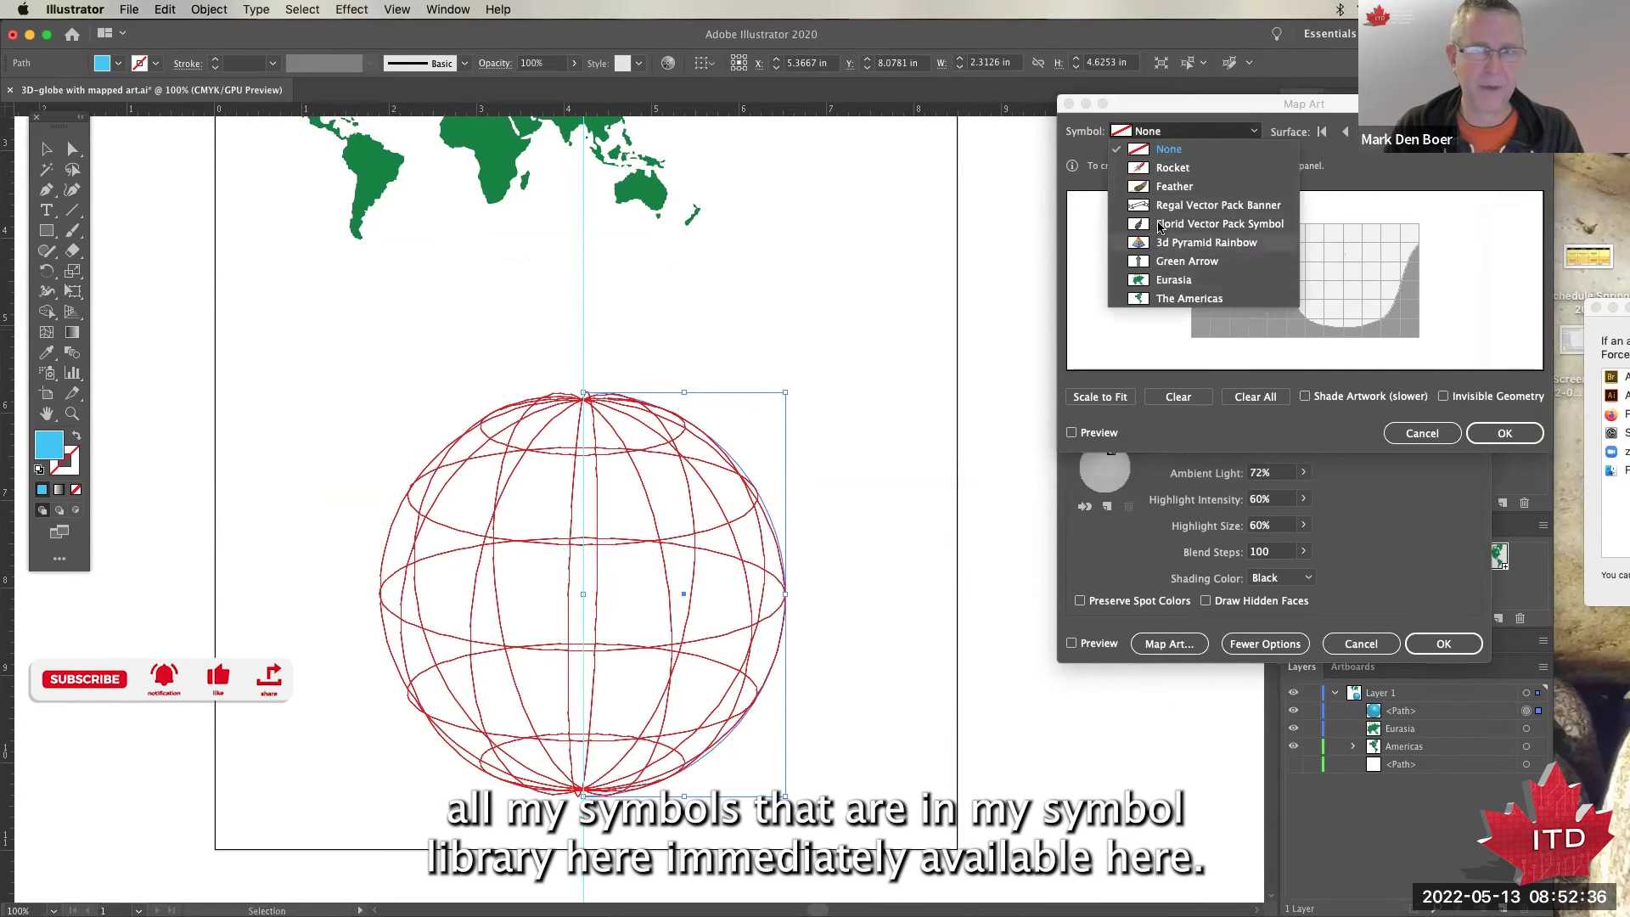
left_click(1163, 280)
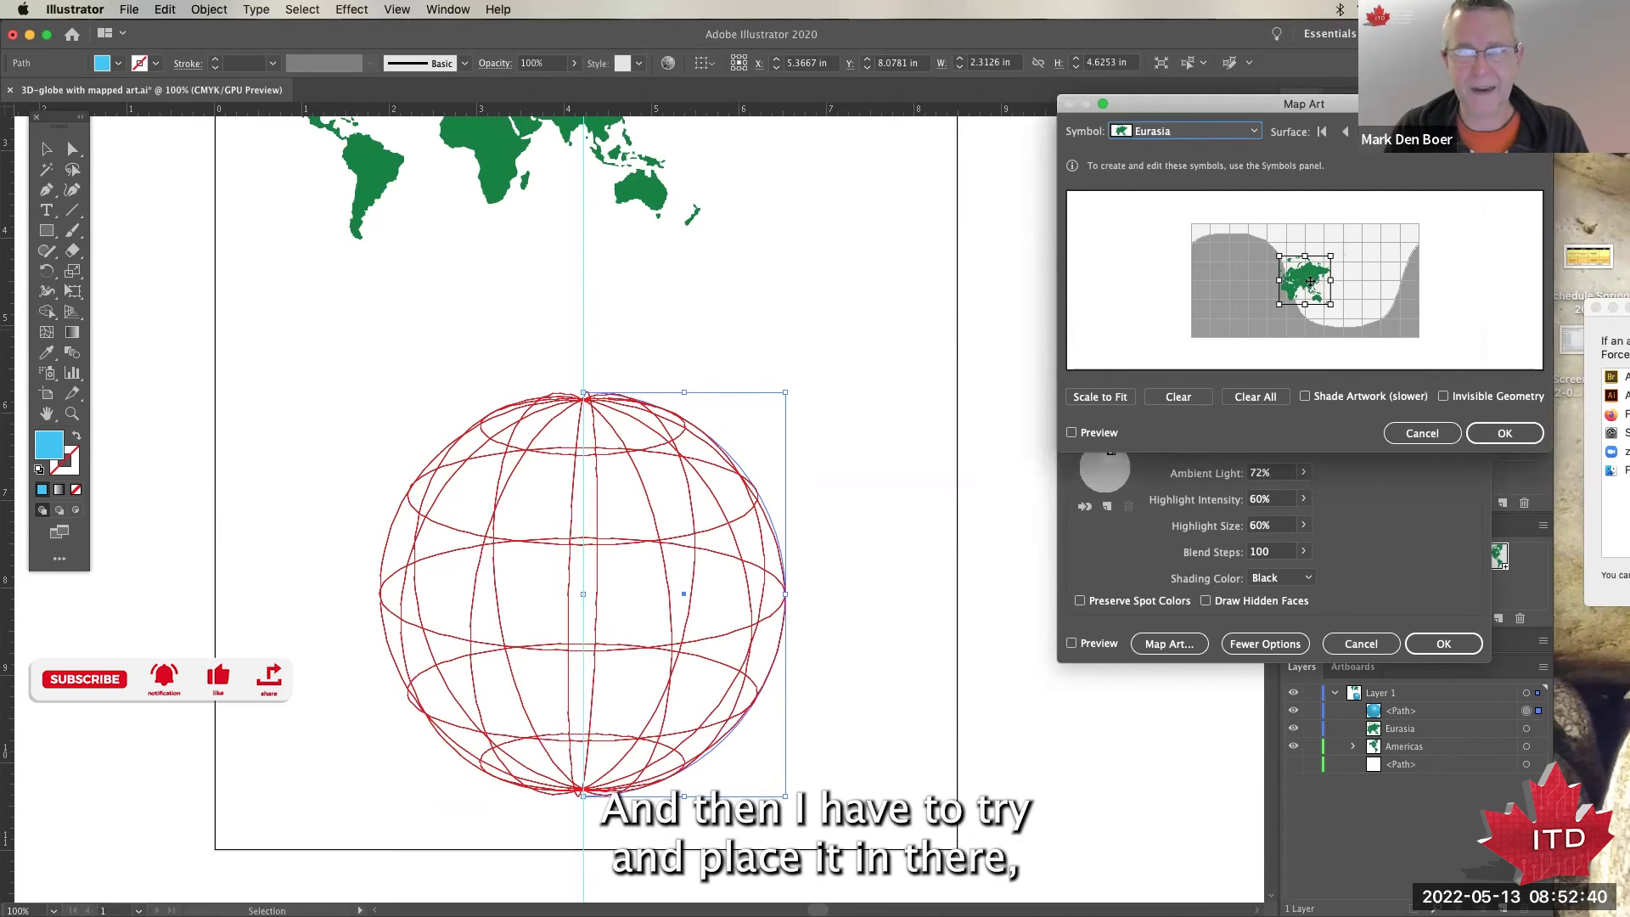
left_click_drag(1292, 271, 1337, 265)
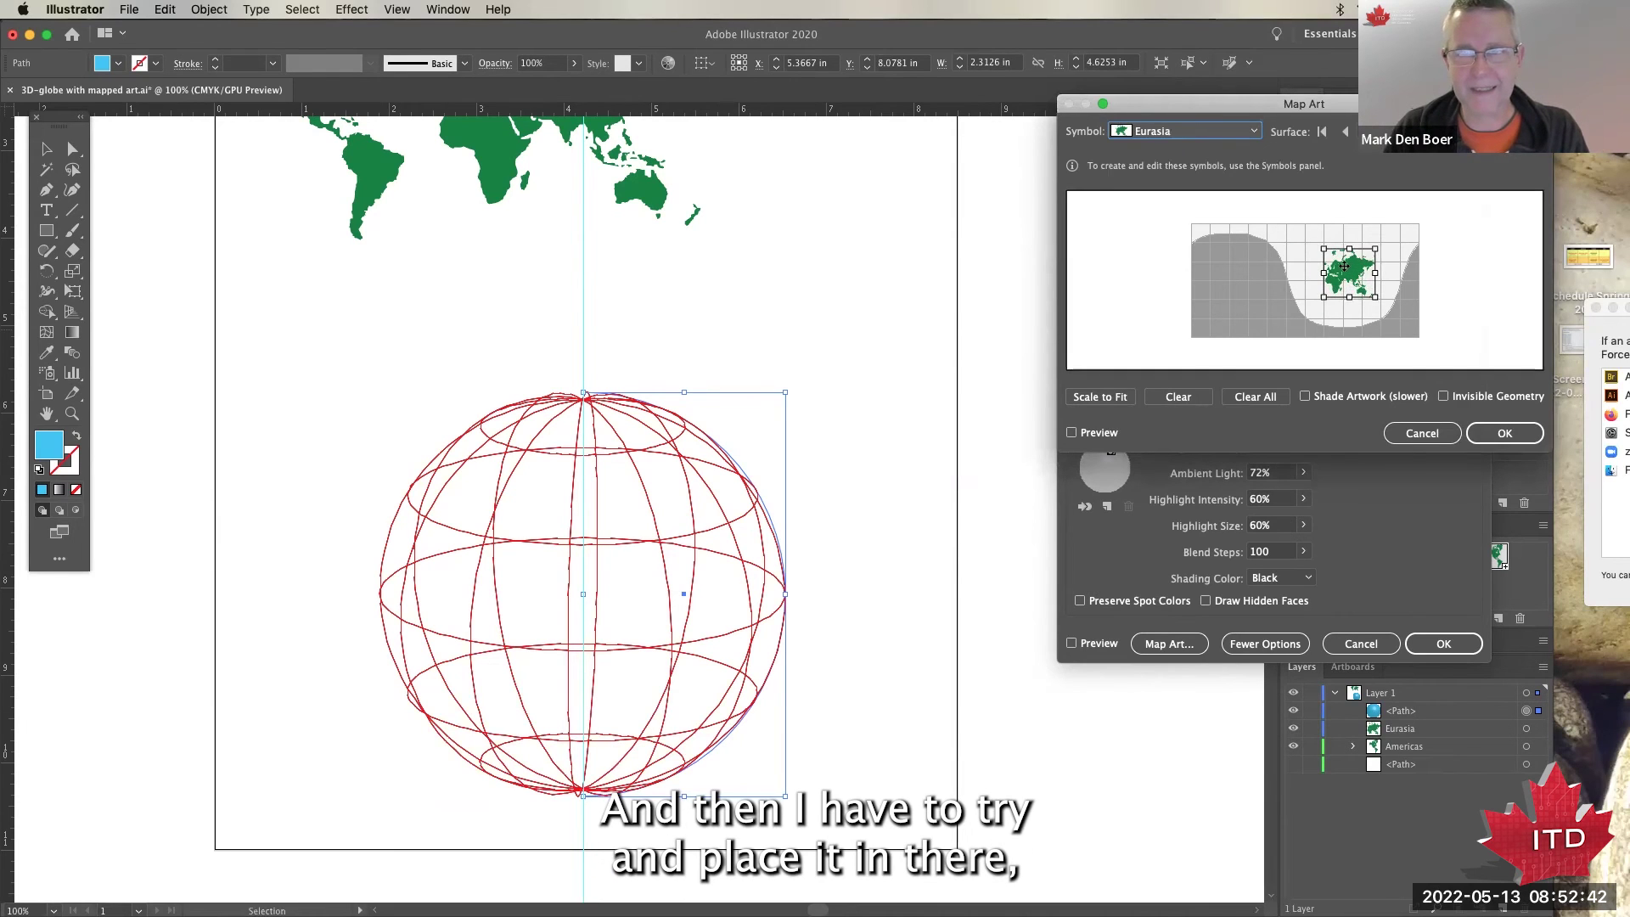
left_click(1087, 435)
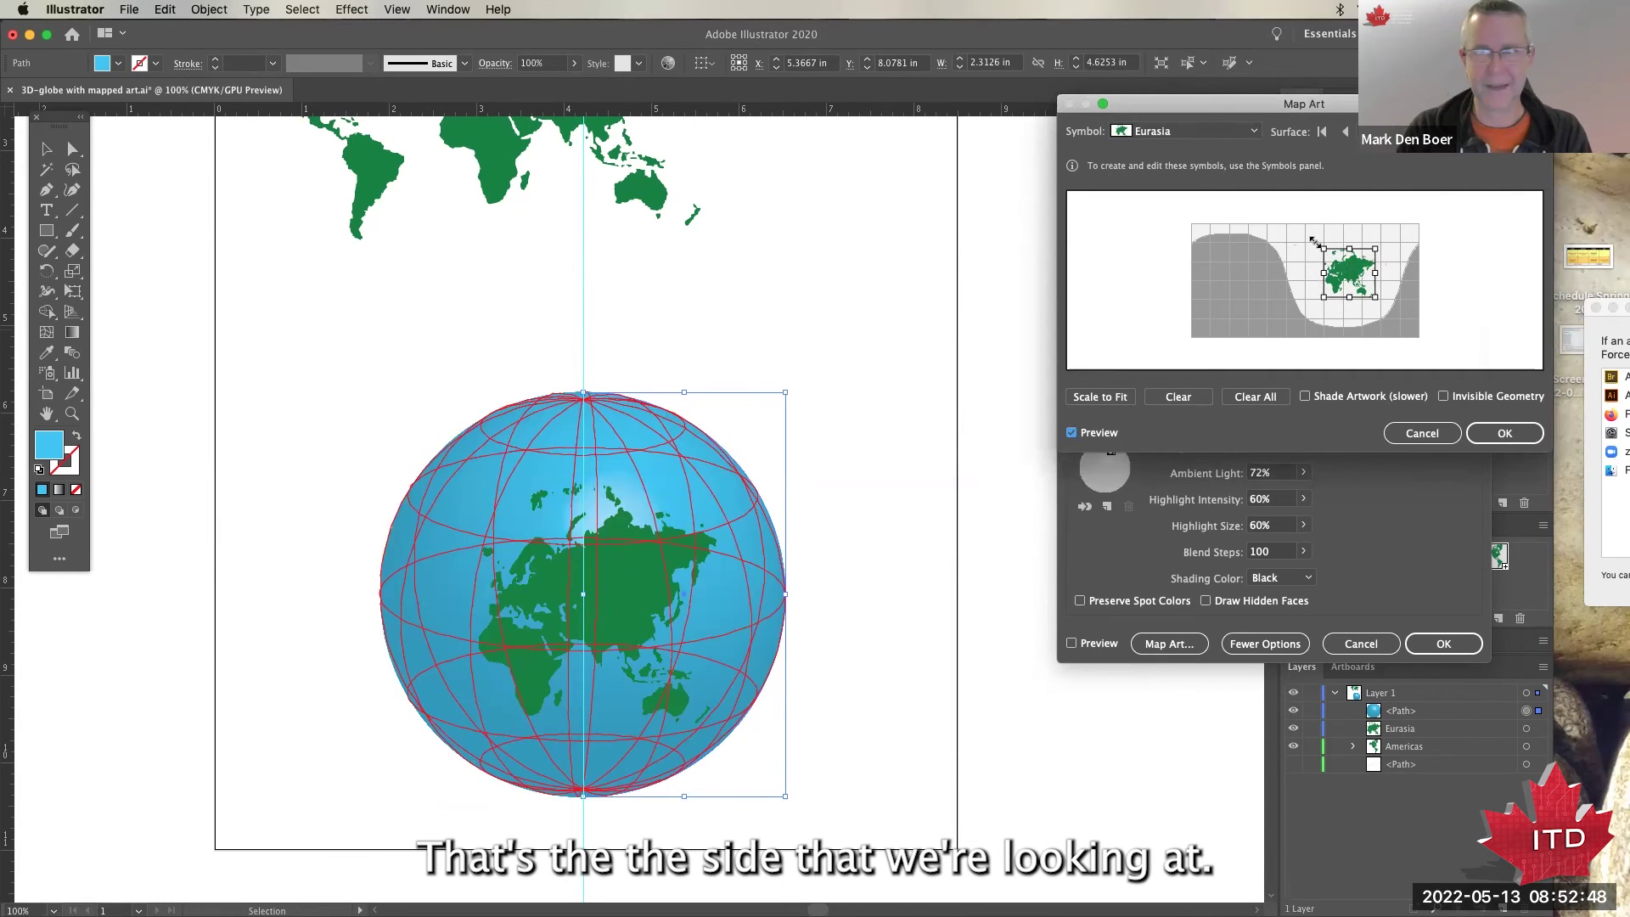
mouse_move(1324, 246)
left_mouse_down()
mouse_move(1253, 199)
mouse_move(1315, 255)
left_mouse_up()
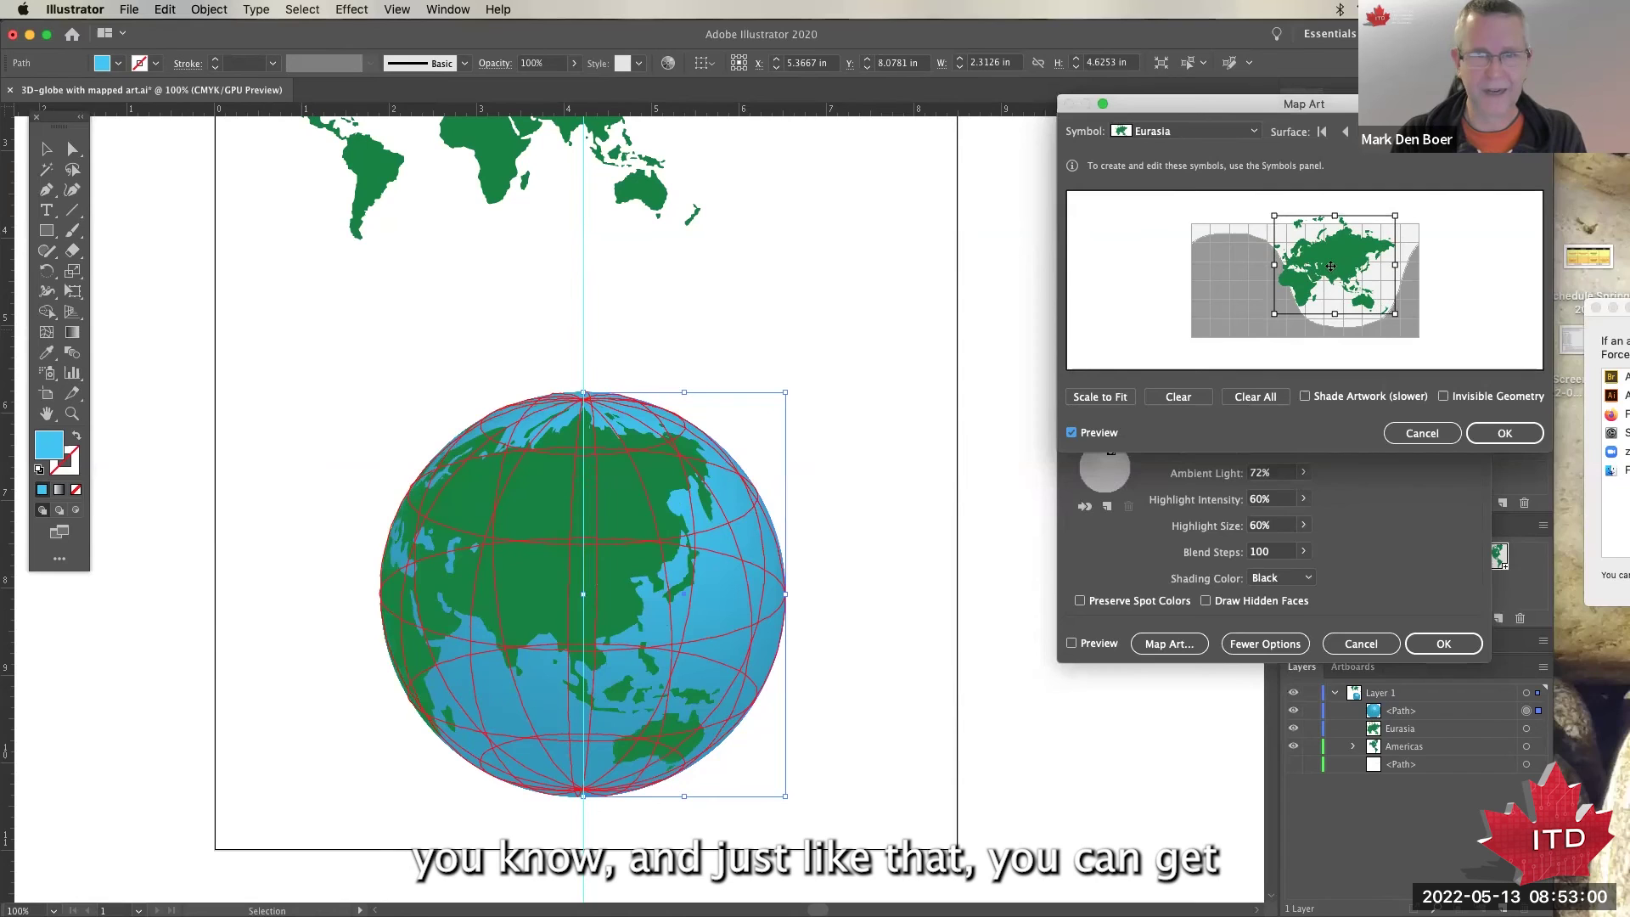
left_click_drag(1331, 266, 1324, 255)
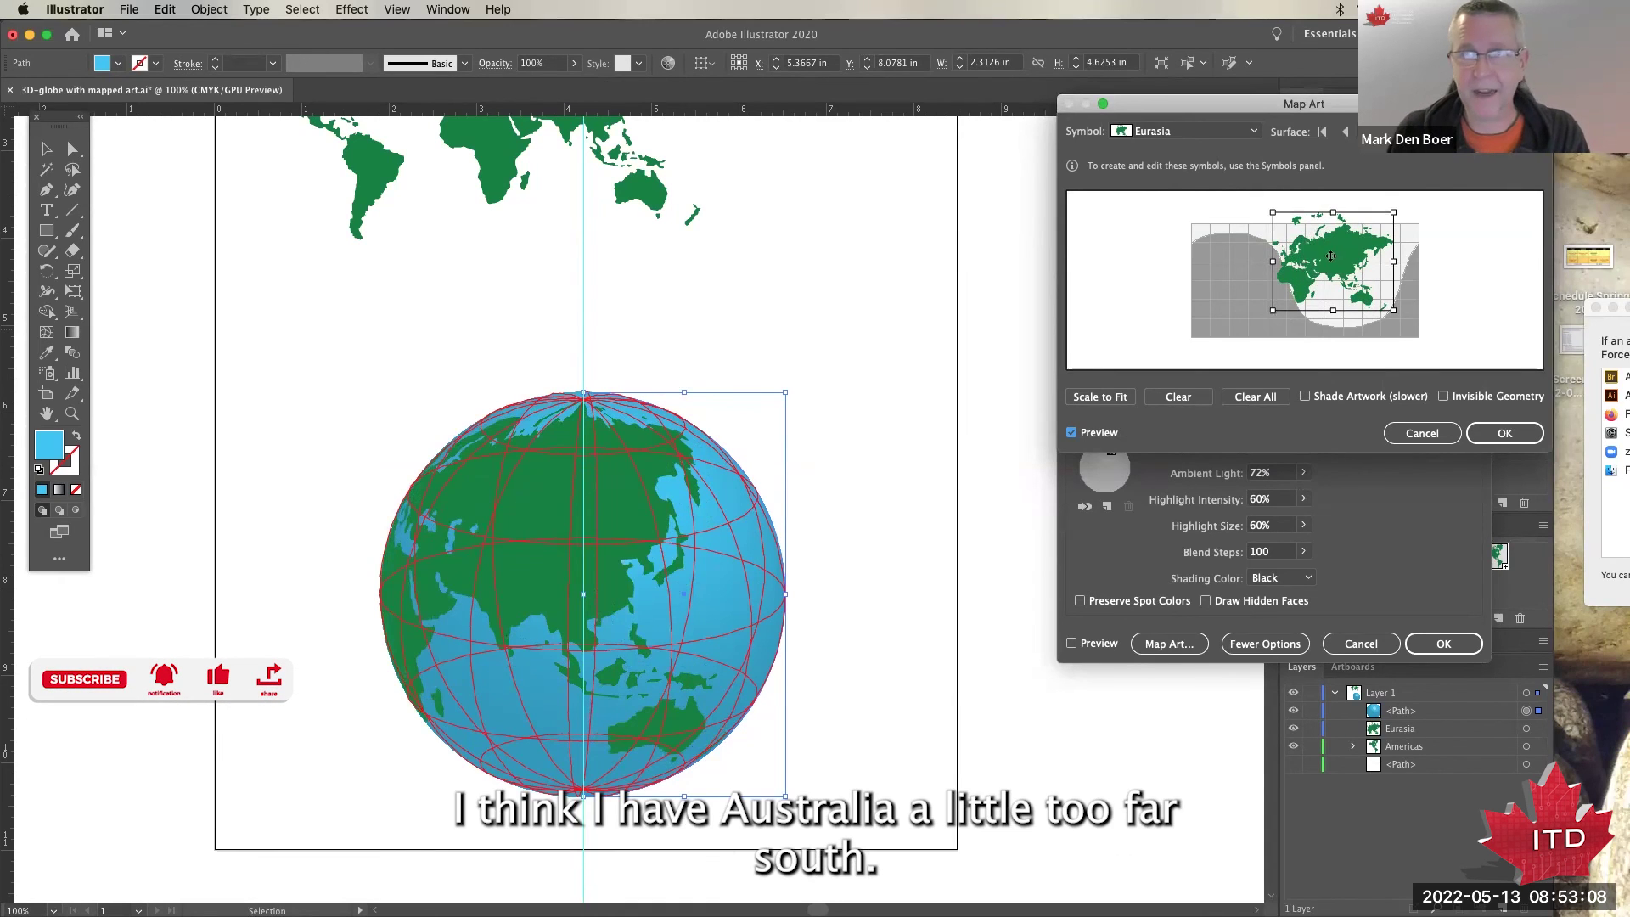
left_click_drag(1327, 263, 1327, 256)
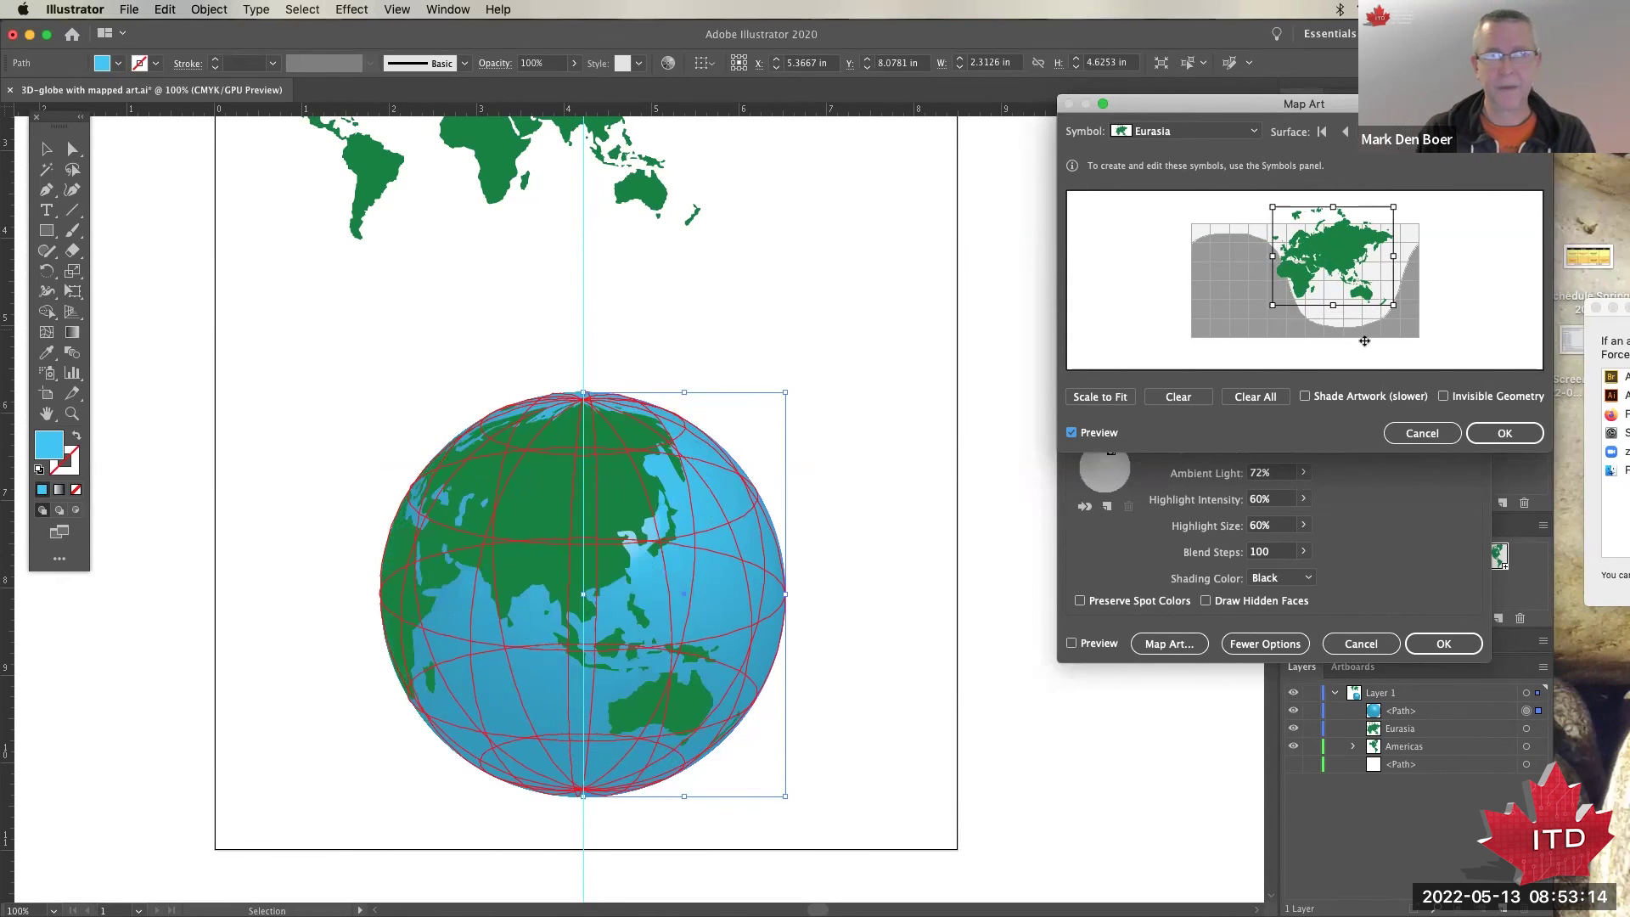
Confirm the Eurasia mapping, rotate the globe to about -29°, -49°, 18°, and apply the effect.
left_click(1504, 433)
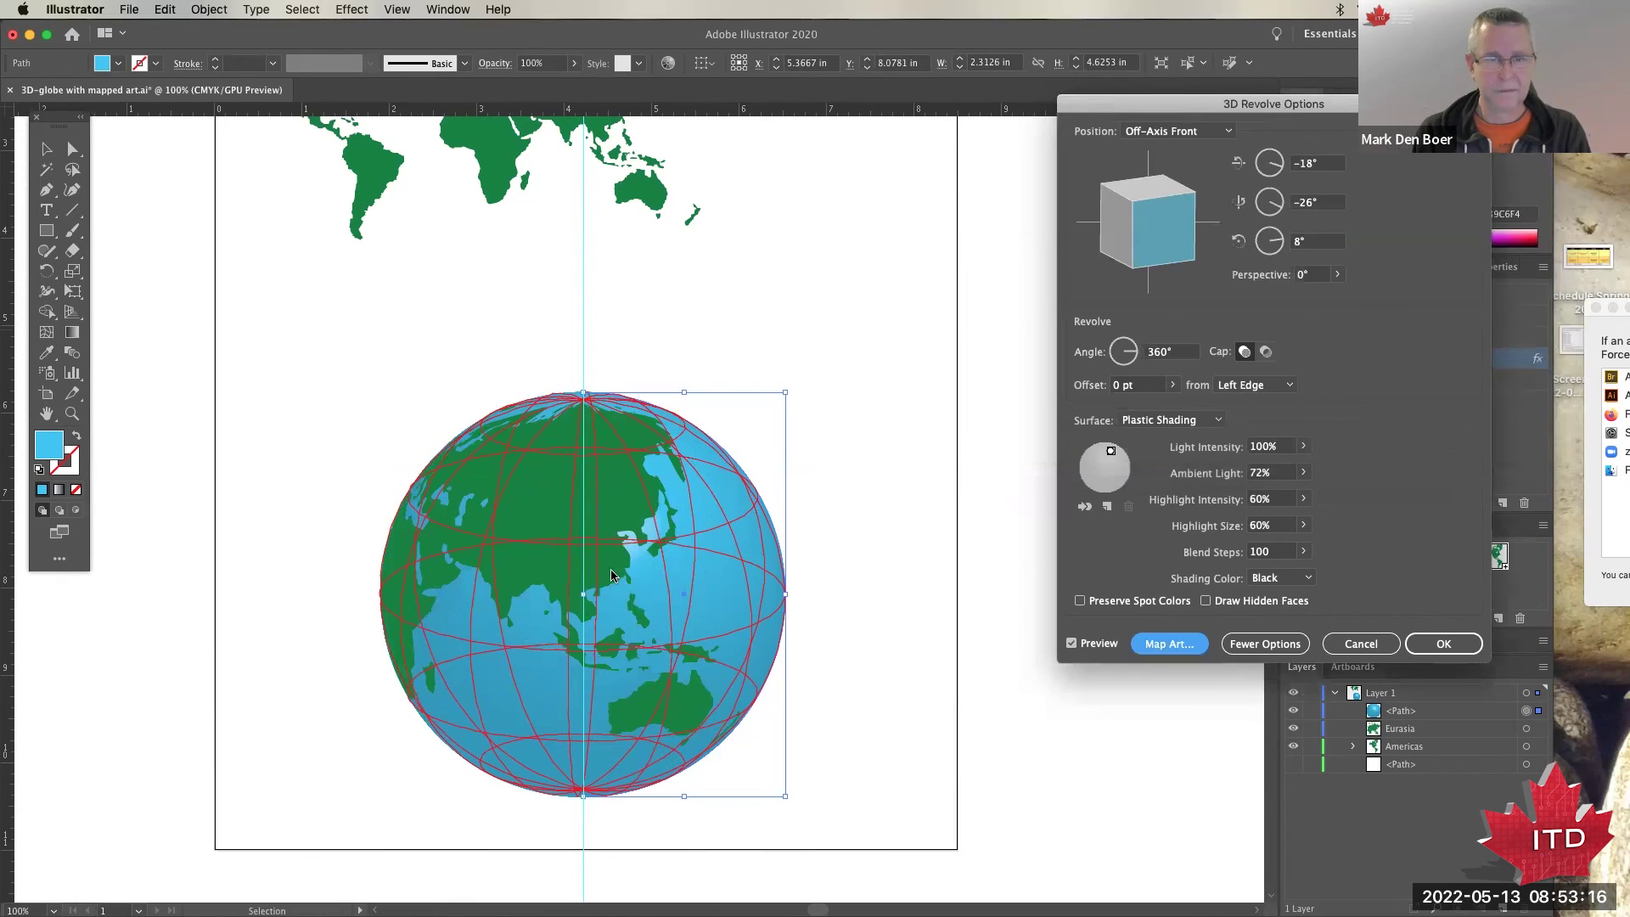
left_click_drag(1159, 222, 1141, 229)
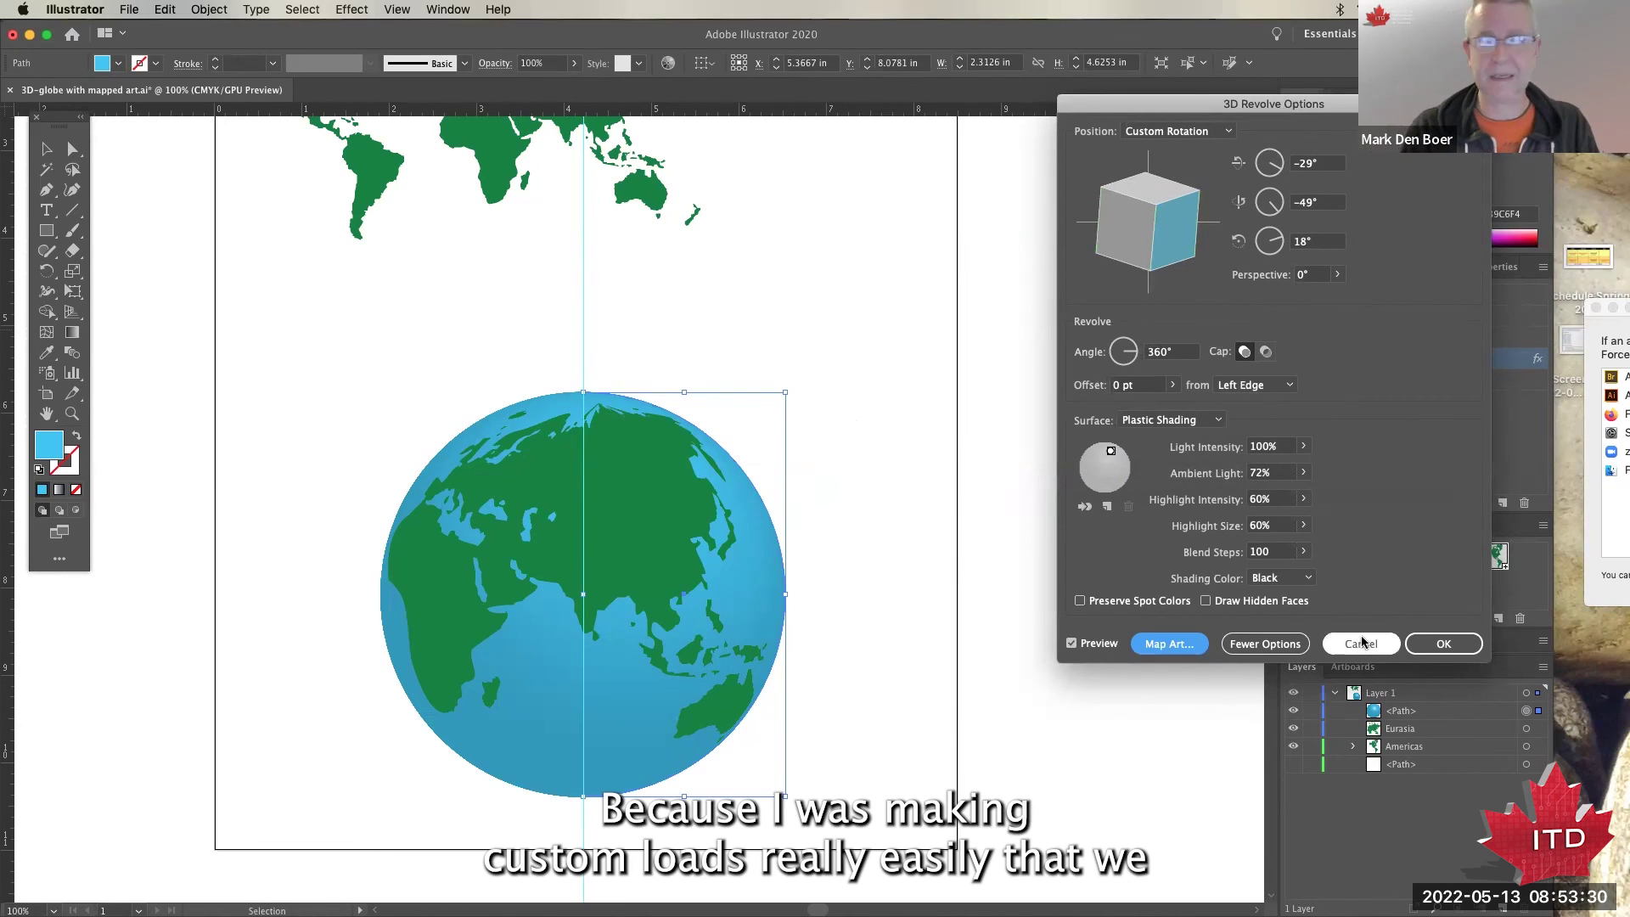
left_click(1443, 644)
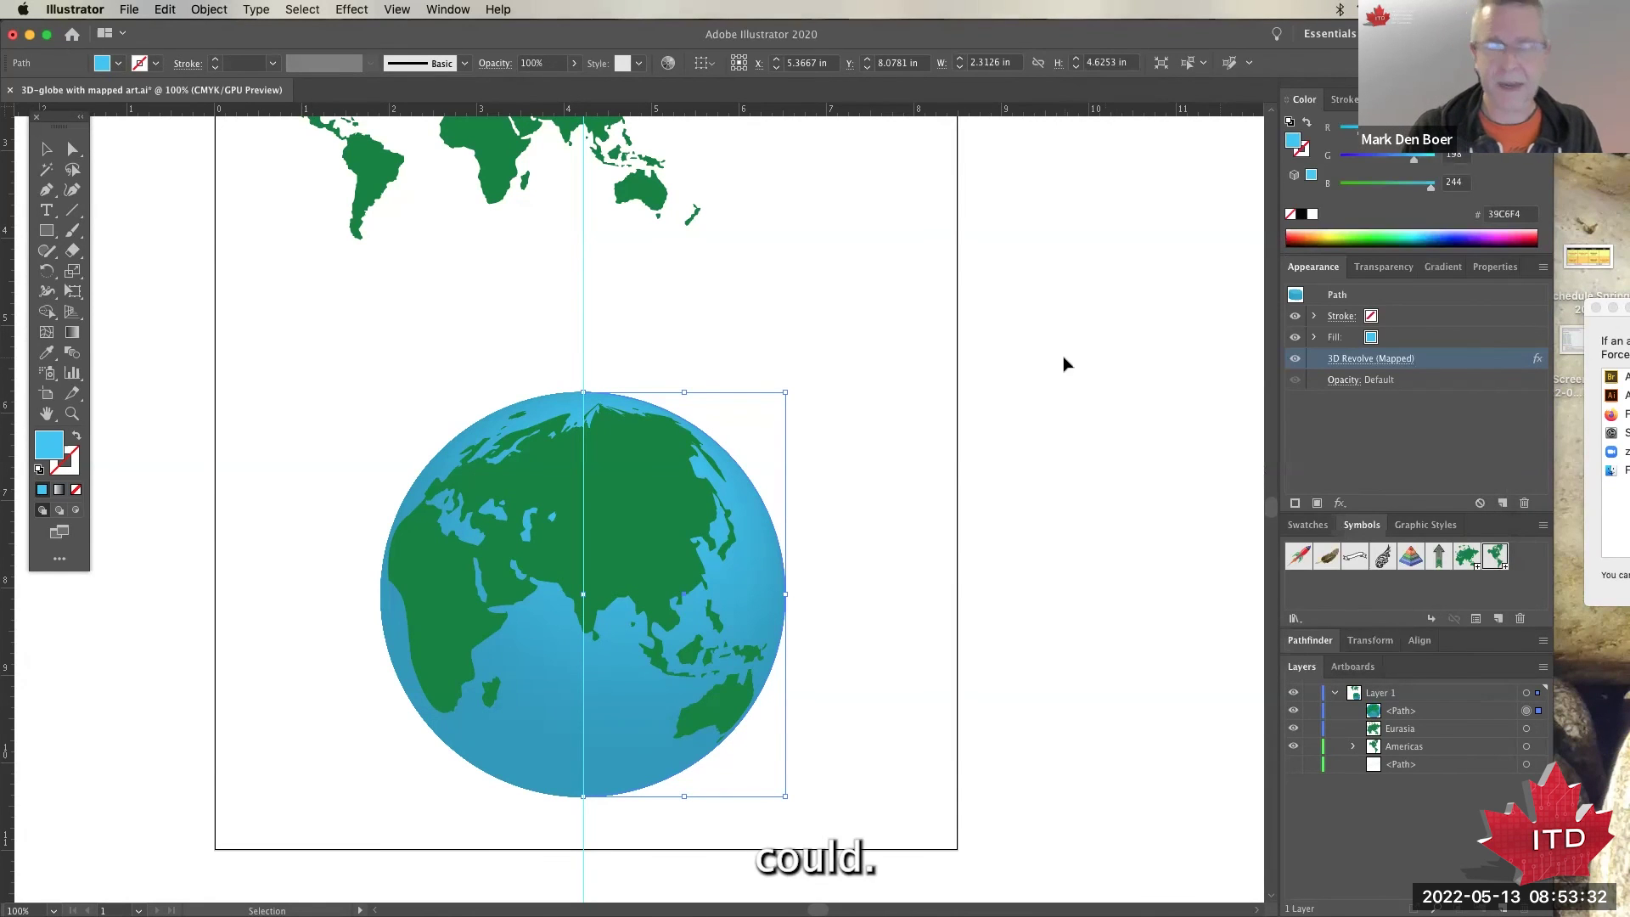